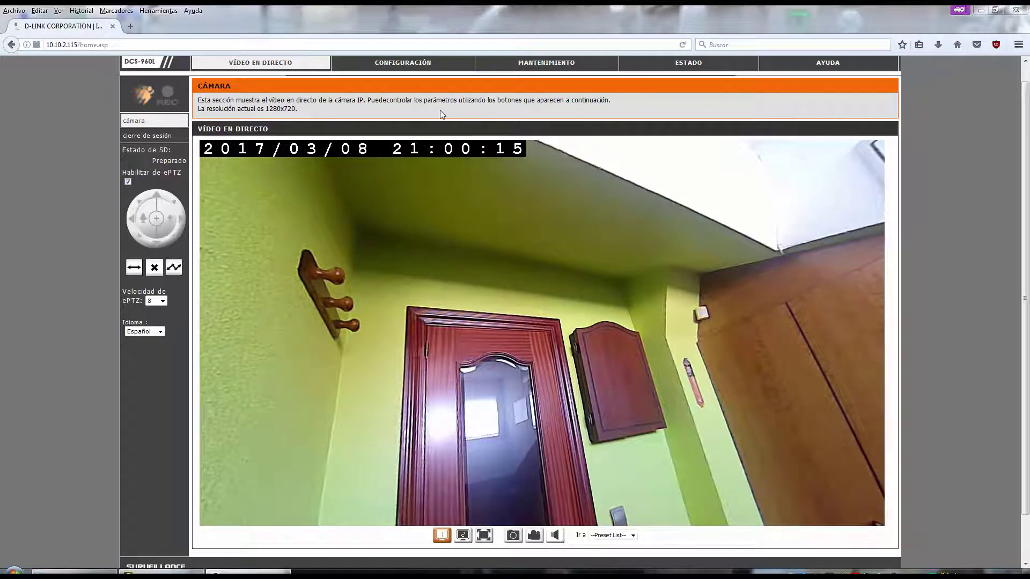
# Try the snapshot function on the live video page and cancel saving the image.
pyautogui.click(277, 66)
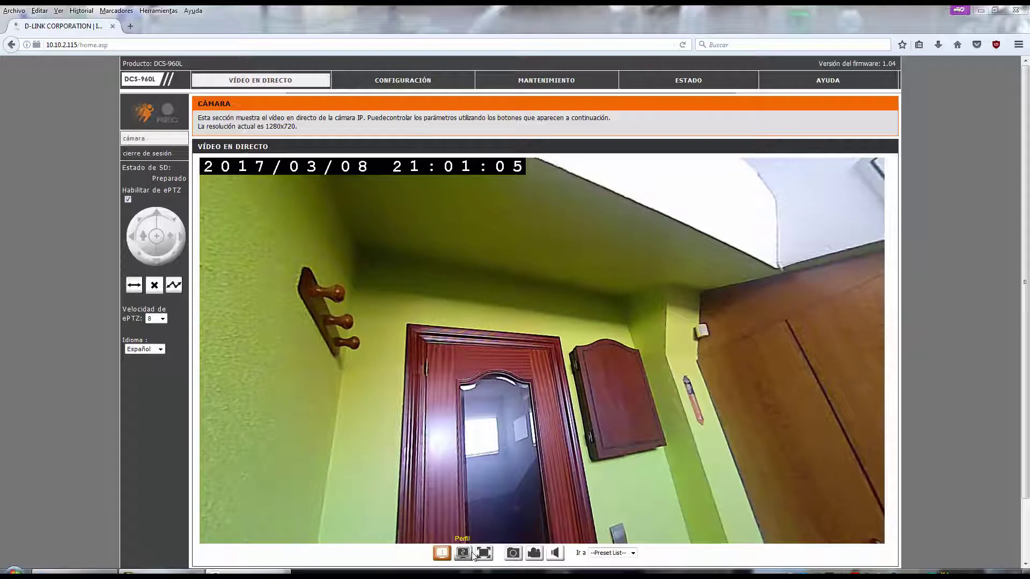
pyautogui.click(513, 553)
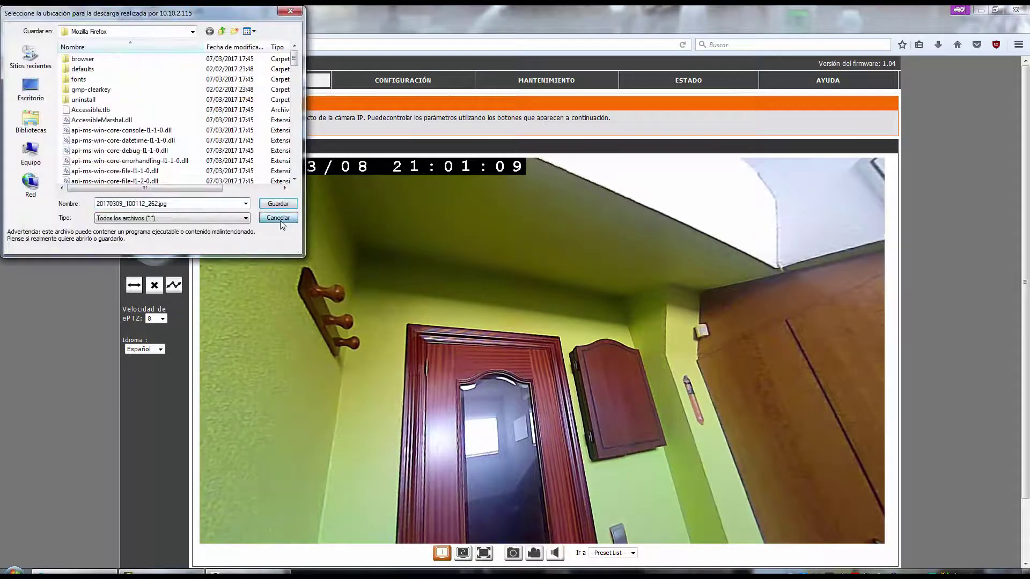
pyautogui.click(277, 217)
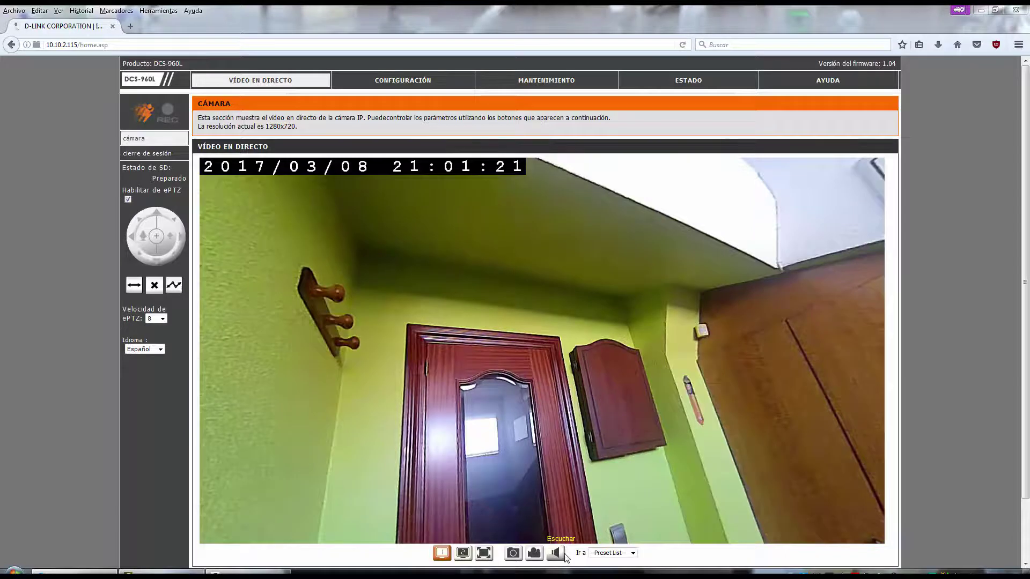
# Zoom the live camera image in and back out with the ePTZ control.
pyautogui.click(143, 242)
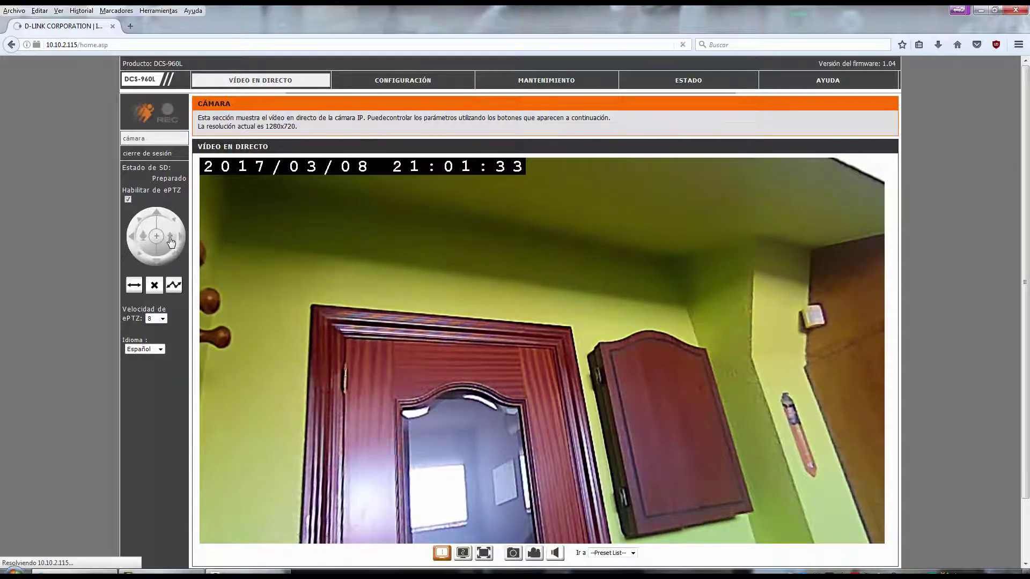
pyautogui.click(171, 242)
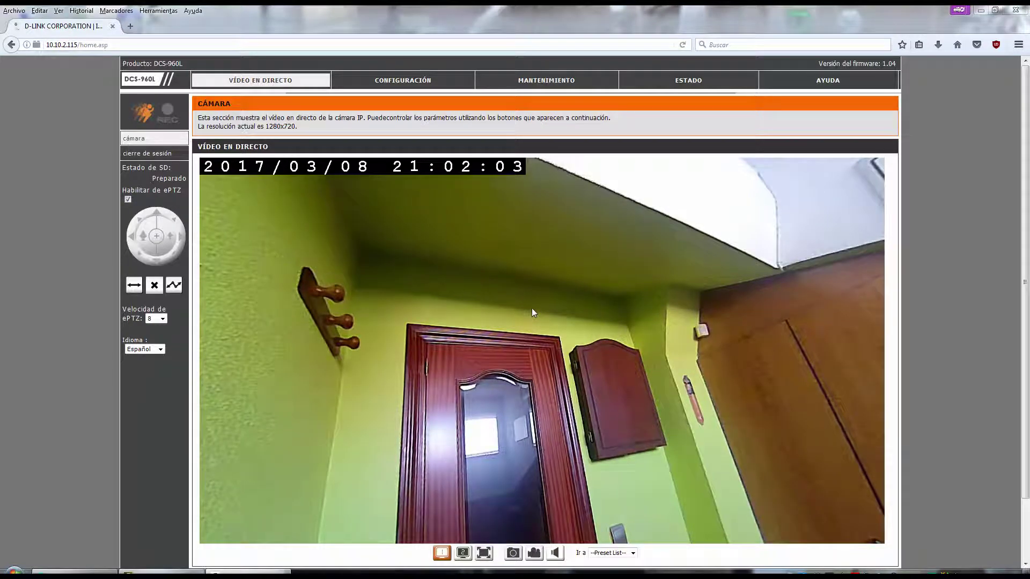
# Run the automatic ePTZ pan on the live view, stop it, and pan the camera view to the left.
pyautogui.click(134, 288)
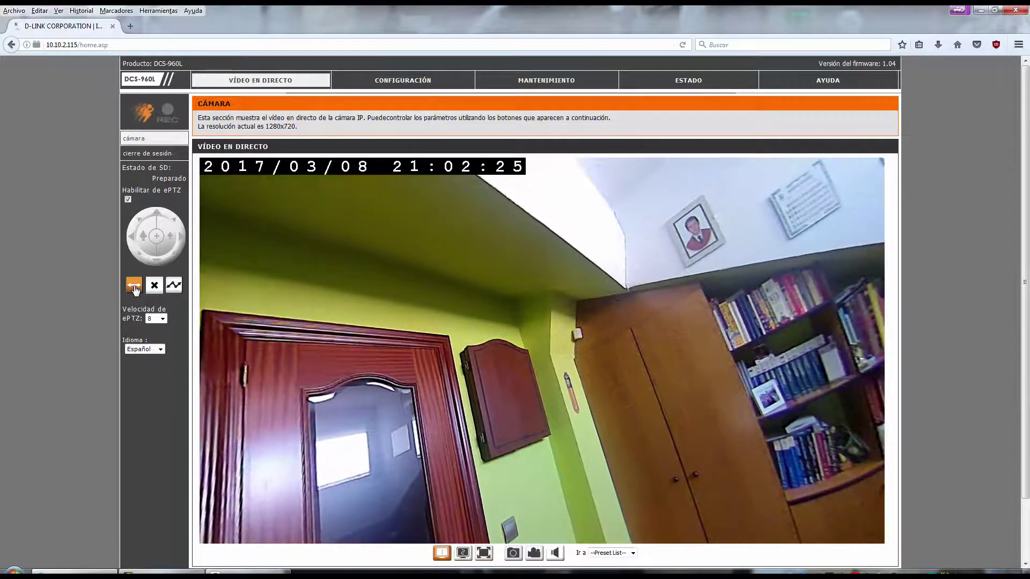
pyautogui.click(157, 288)
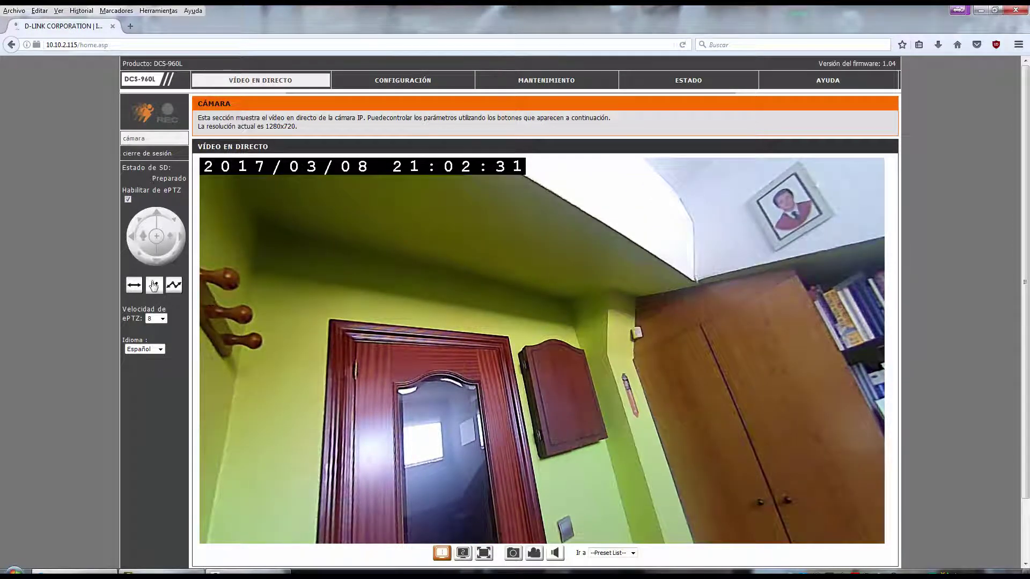
pyautogui.click(132, 239)
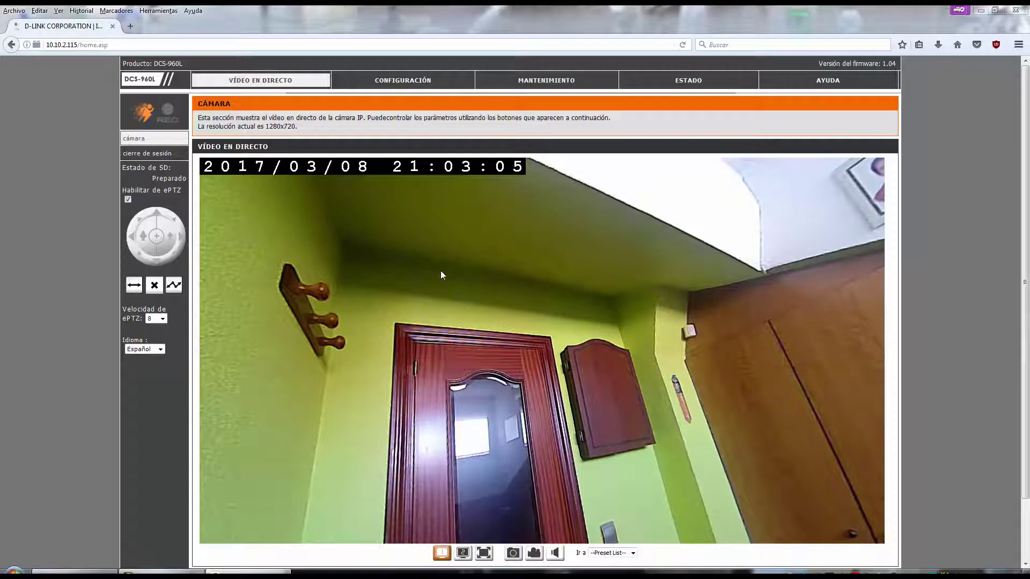
# Open the camera's configuration section, enlarge the page to 110%, and read the motion detection description.
pyautogui.click(403, 81)
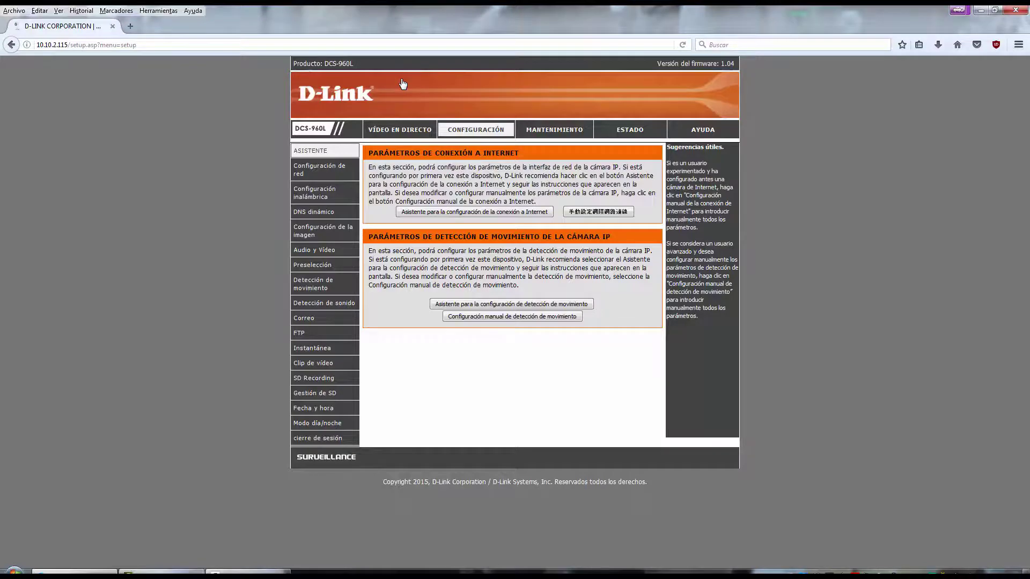
pyautogui.hotkey('ctrl', '+')
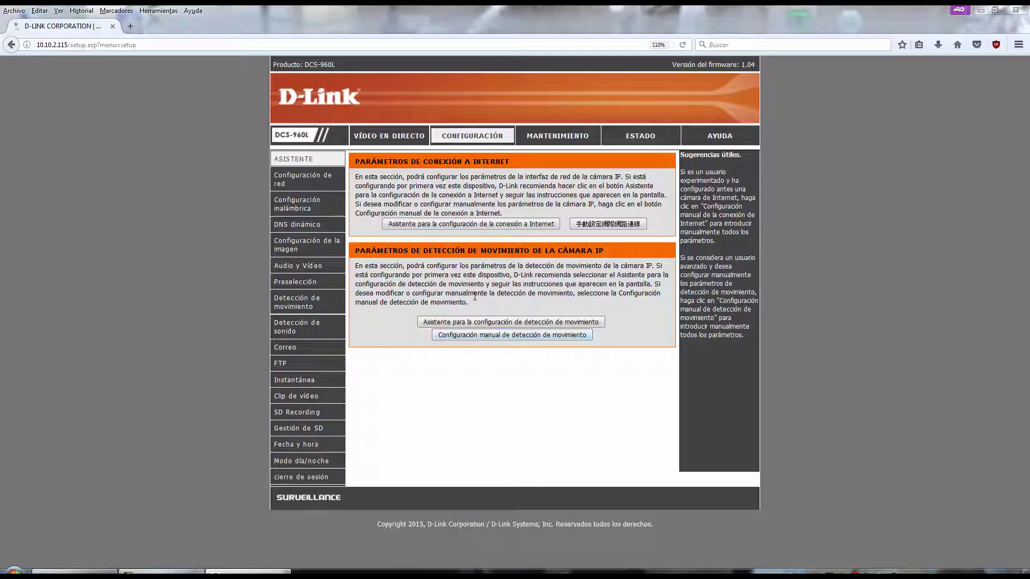
pyautogui.moveTo(484, 307); pyautogui.dragTo(387, 285)
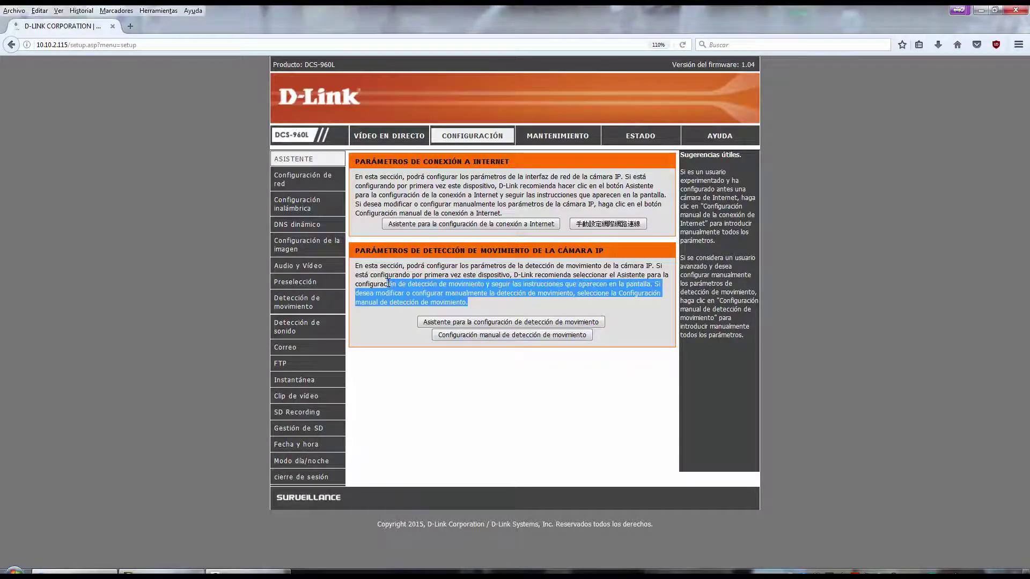
pyautogui.click(385, 284)
# Open the network configuration and examine the LAN options, enabling PPPoE only briefly to view its fields.
pyautogui.click(310, 185)
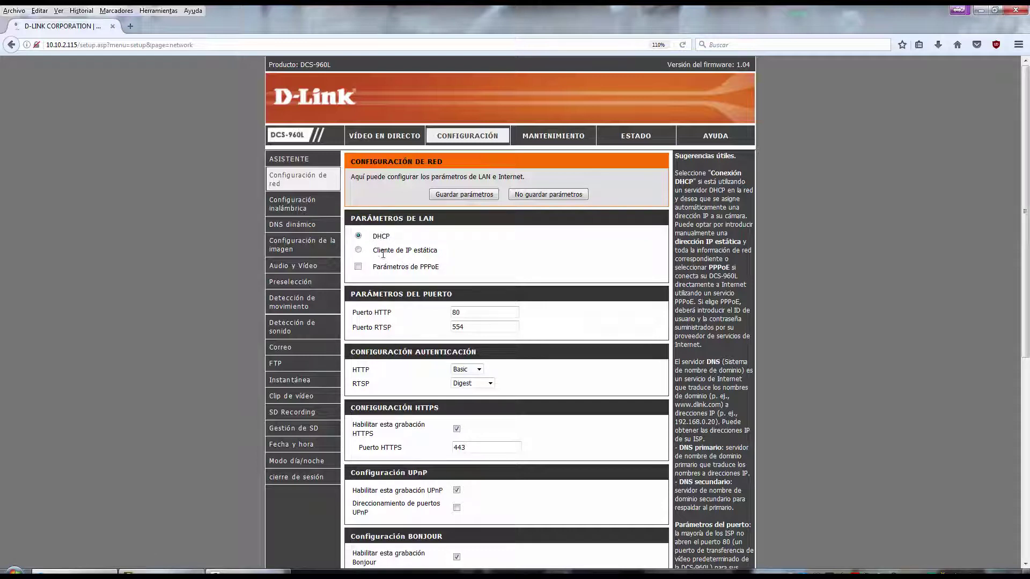
pyautogui.moveTo(376, 251); pyautogui.dragTo(449, 259)
pyautogui.click(448, 260)
pyautogui.click(359, 268)
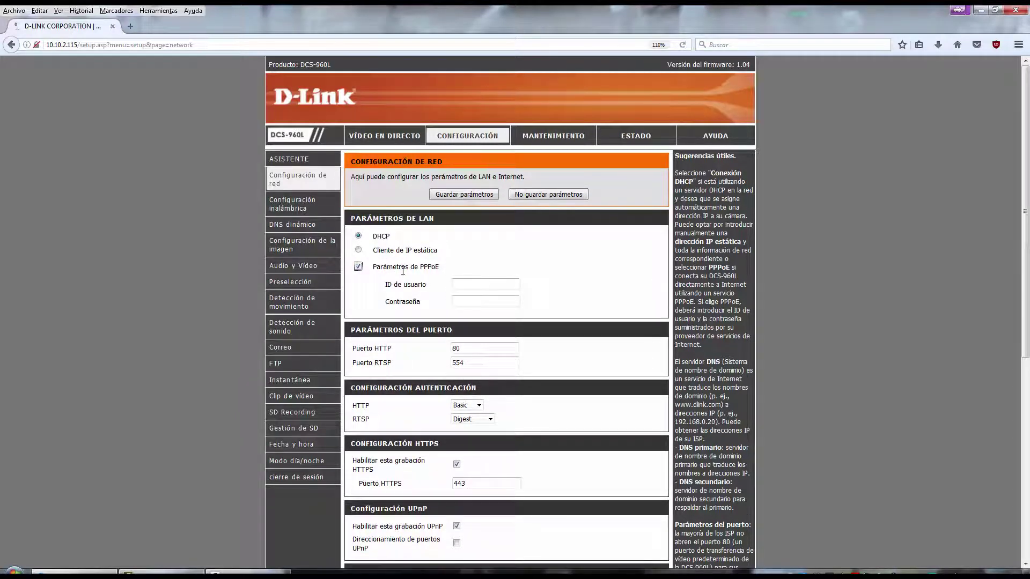
pyautogui.click(358, 266)
# Examine the HTTP, RTSP and HTTPS port settings in the network configuration.
pyautogui.scroll(-3, 360, 185)
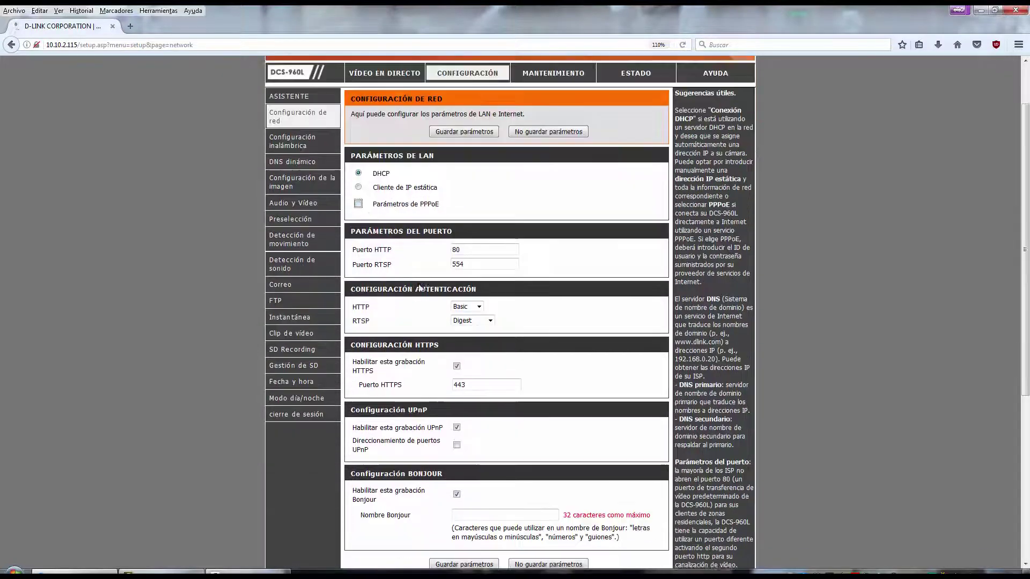
pyautogui.moveTo(352, 183); pyautogui.dragTo(428, 186)
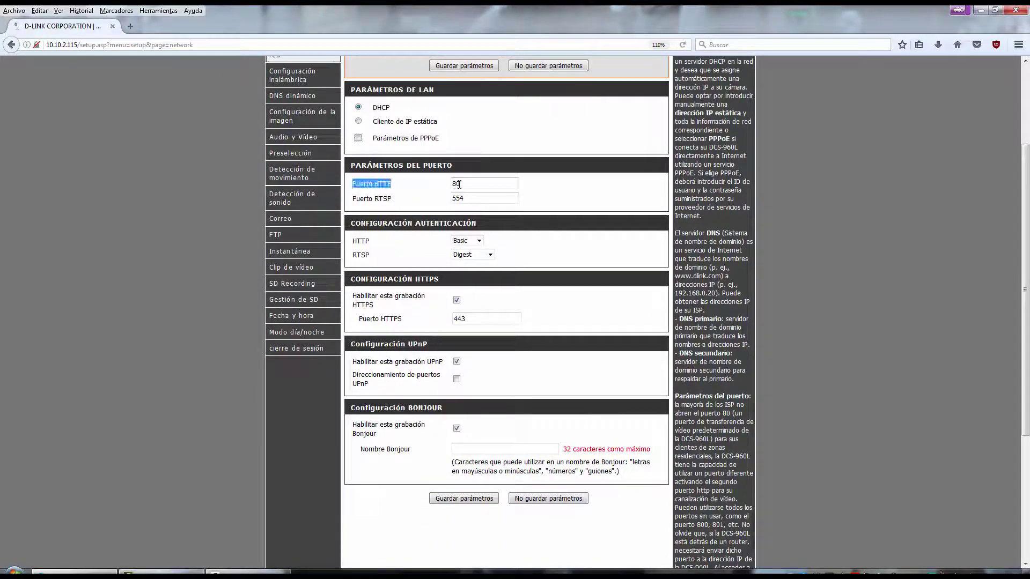
pyautogui.click(545, 189)
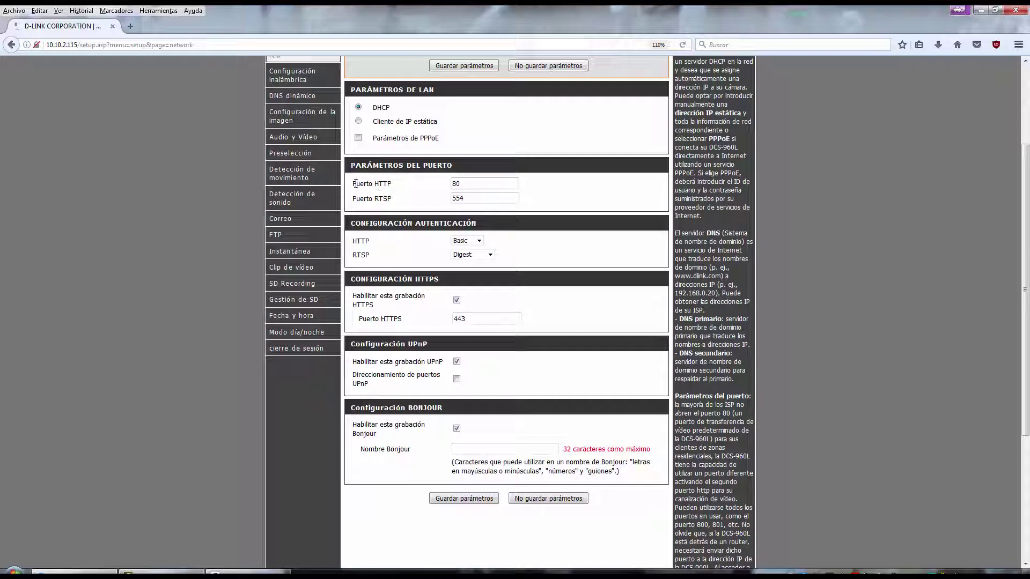
pyautogui.moveTo(353, 183); pyautogui.dragTo(400, 203)
pyautogui.click(408, 209)
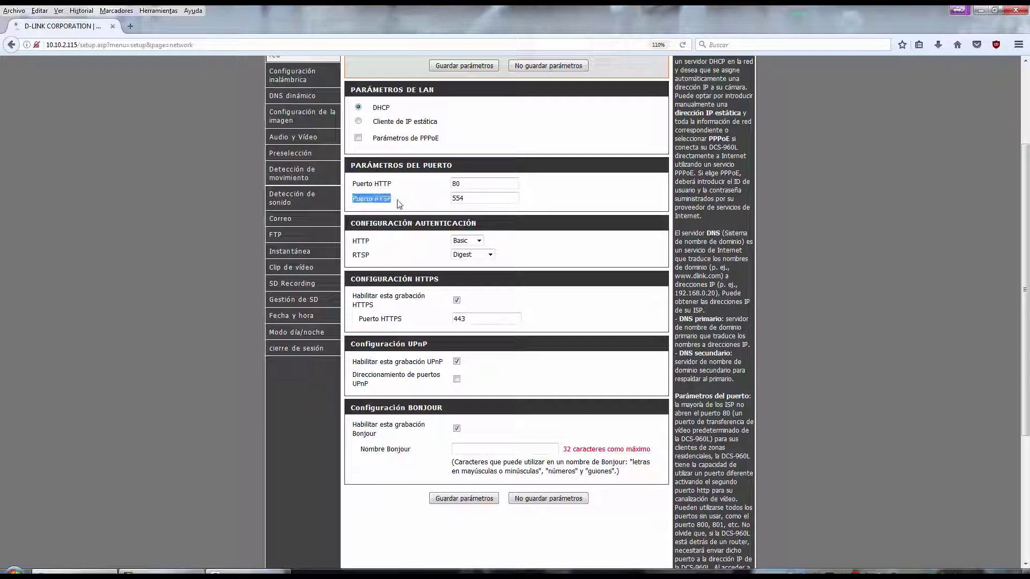
pyautogui.click(433, 205)
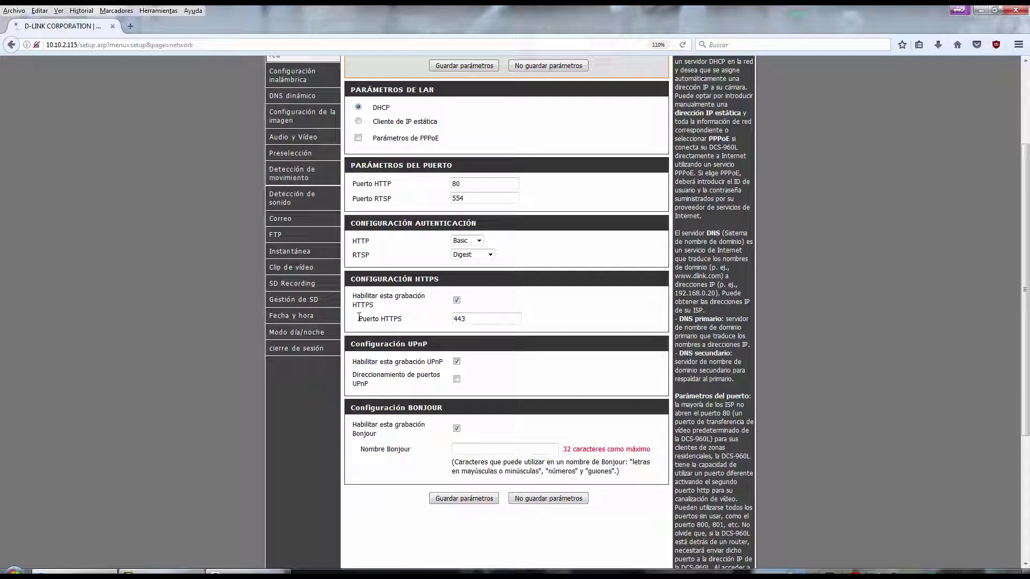
pyautogui.moveTo(358, 318); pyautogui.dragTo(407, 324)
pyautogui.click(406, 324)
pyautogui.scroll(3, 422, 386)
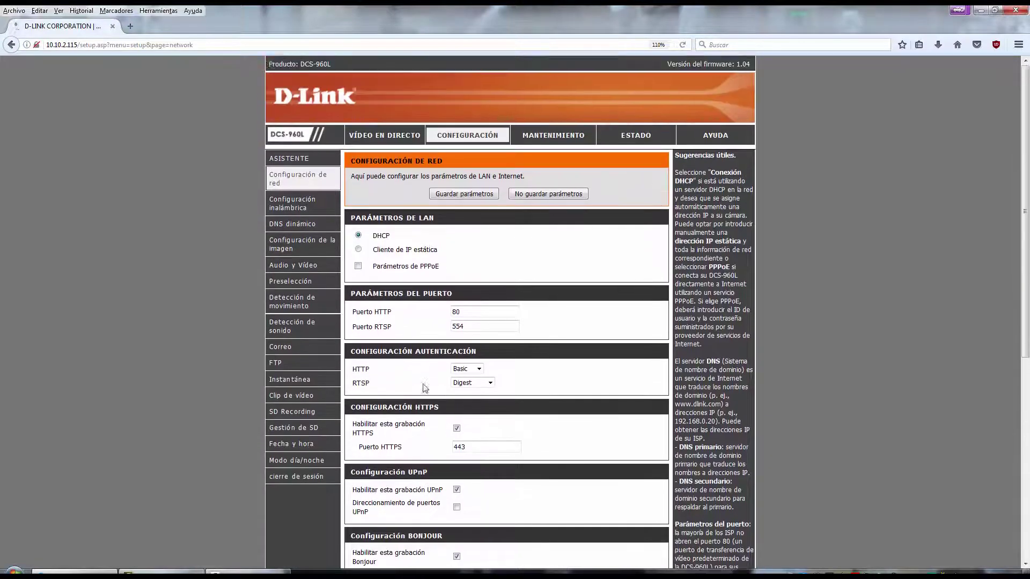
# Open the wireless configuration, check the SSID, and clear the network key field without saving.
pyautogui.click(295, 207)
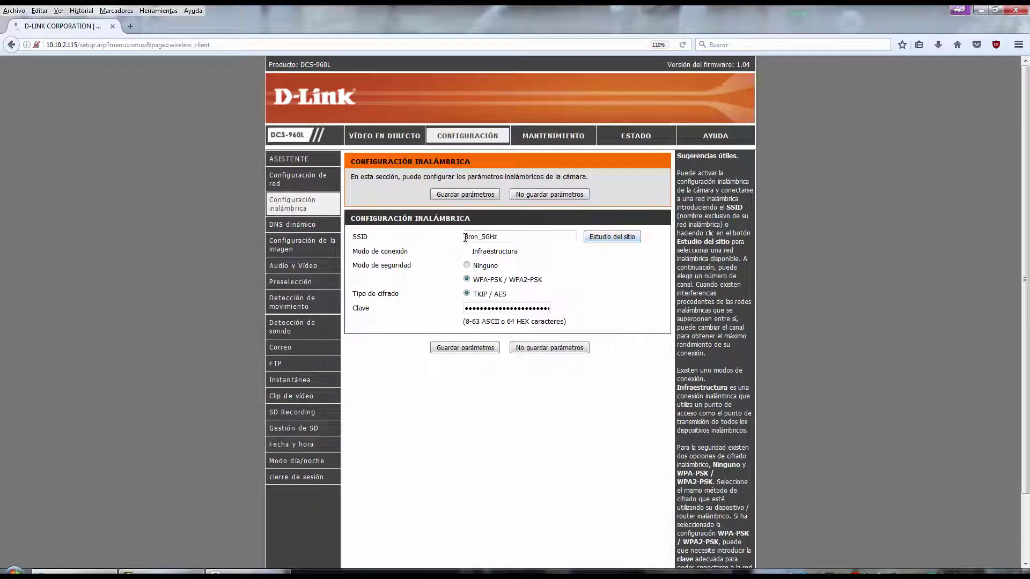
pyautogui.moveTo(465, 237); pyautogui.dragTo(522, 238)
pyautogui.click(541, 239)
pyautogui.moveTo(465, 309); pyautogui.dragTo(567, 311)
pyautogui.press('BackSpace')
pyautogui.click(321, 228)
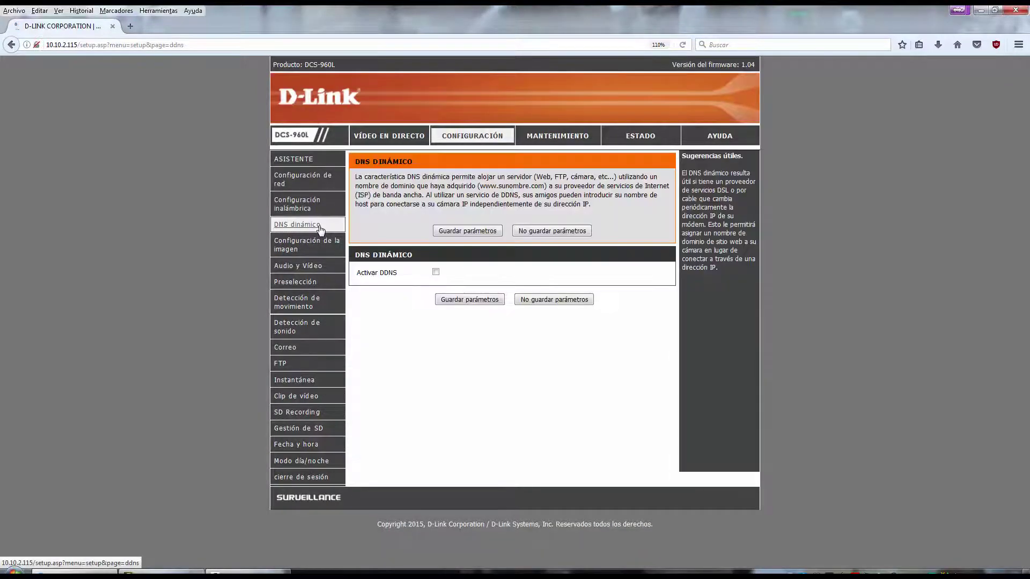
pyautogui.click(435, 272)
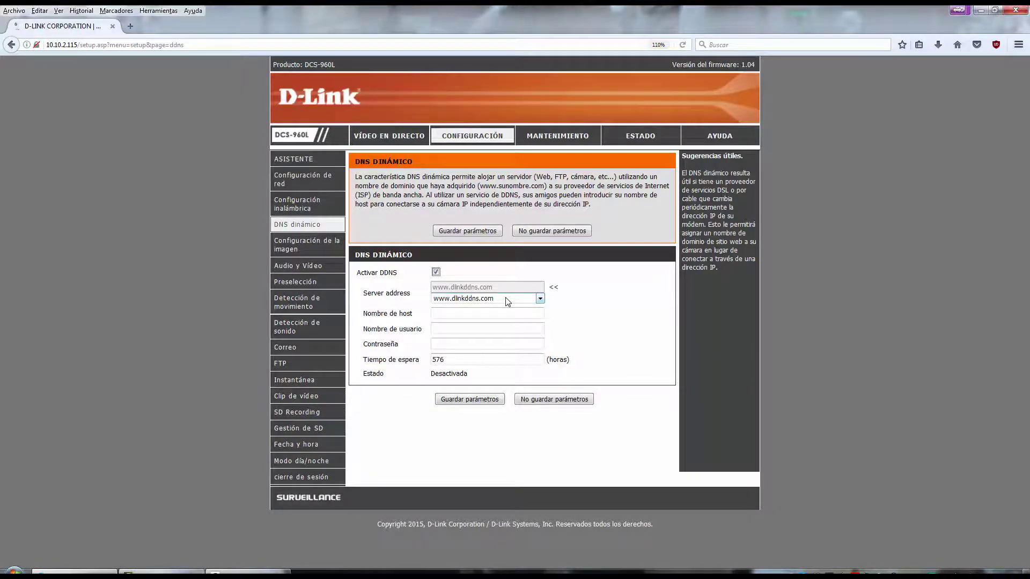
pyautogui.click(507, 302)
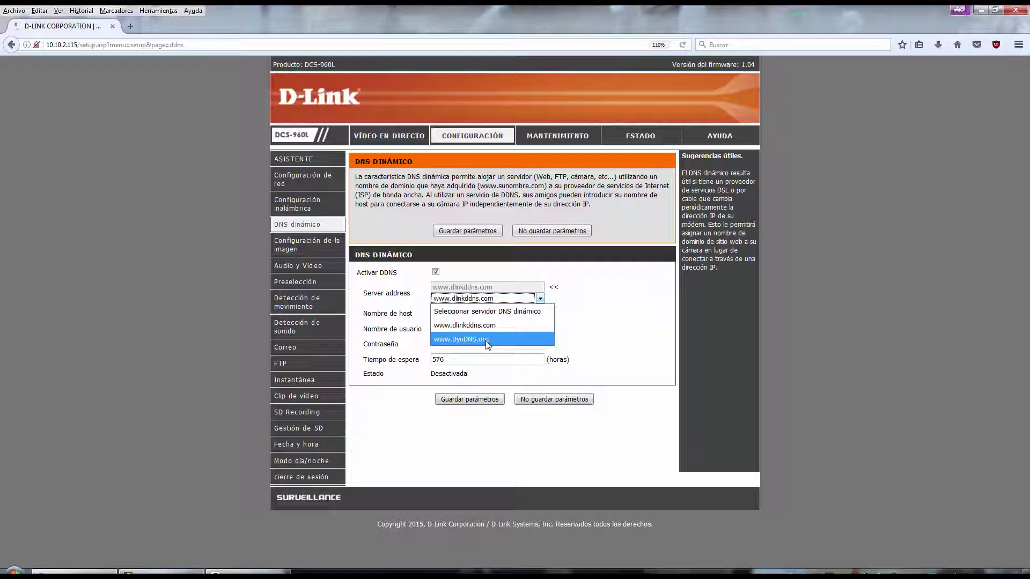
pyautogui.click(465, 325)
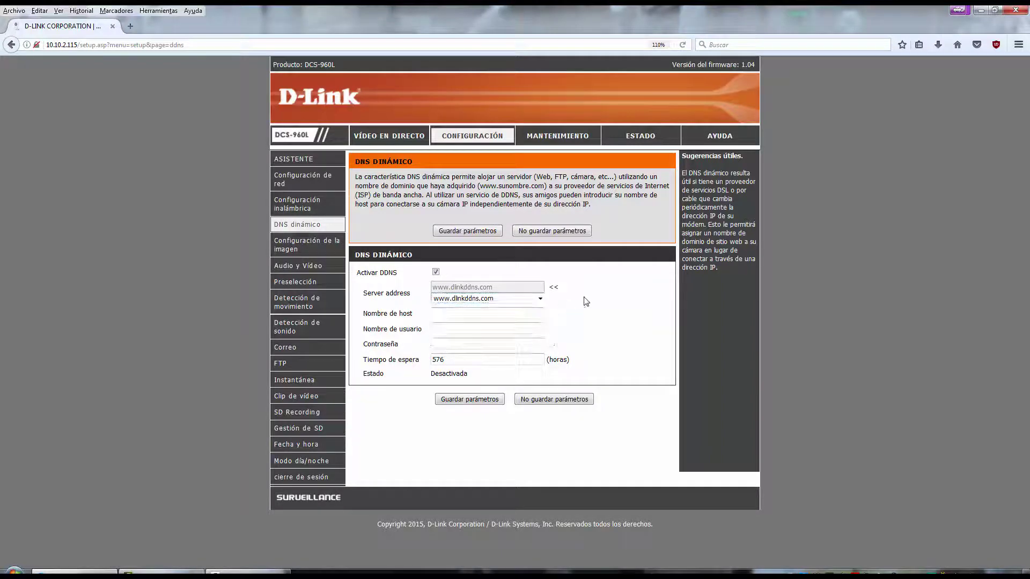
# Open the image configuration and view the available saturation values, leaving the setting at 55.
pyautogui.click(308, 246)
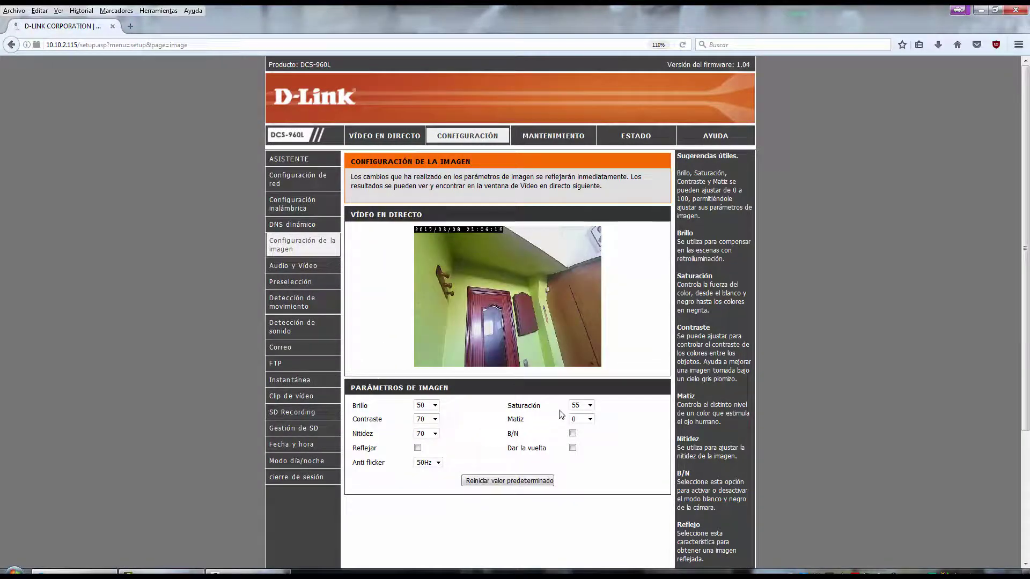
pyautogui.click(590, 406)
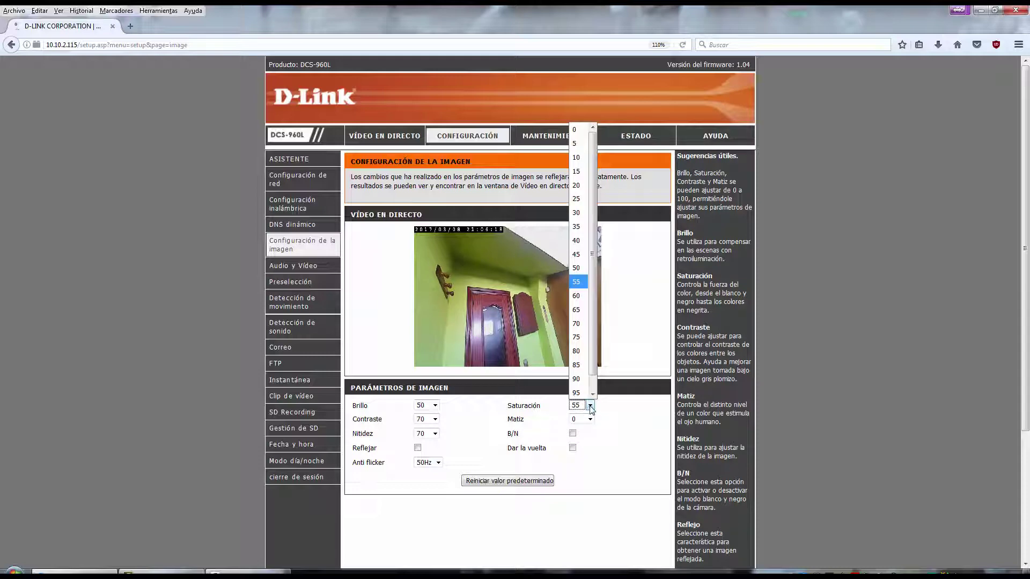
pyautogui.click(590, 406)
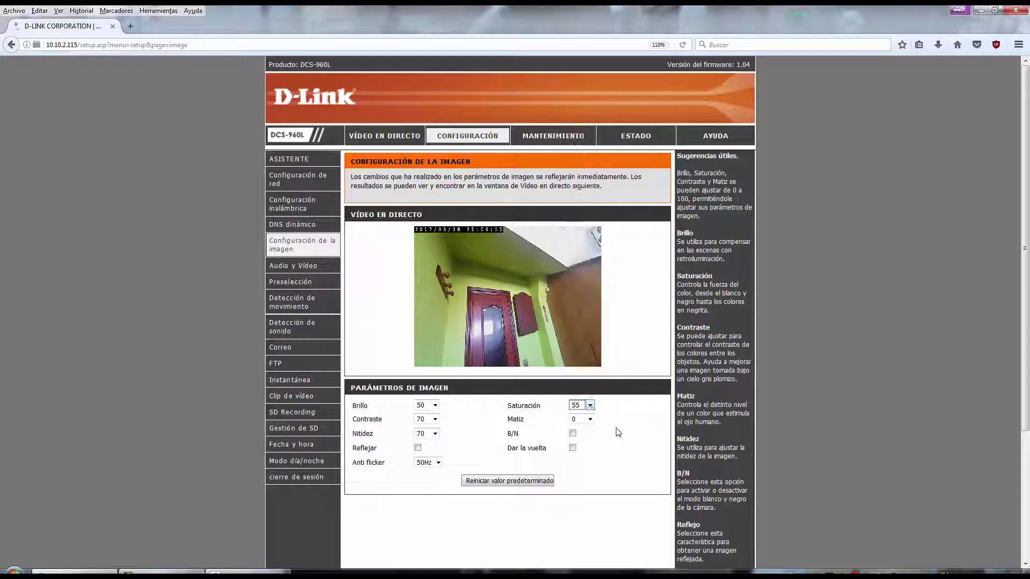
# Try the image flip and mirror options one at a time, turning each off again.
pyautogui.click(573, 448)
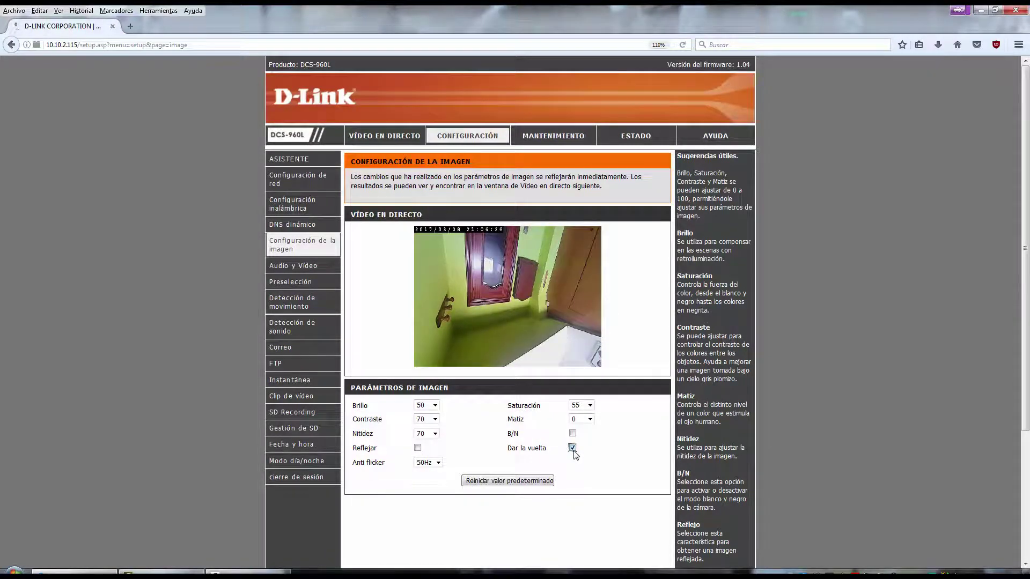
pyautogui.click(573, 448)
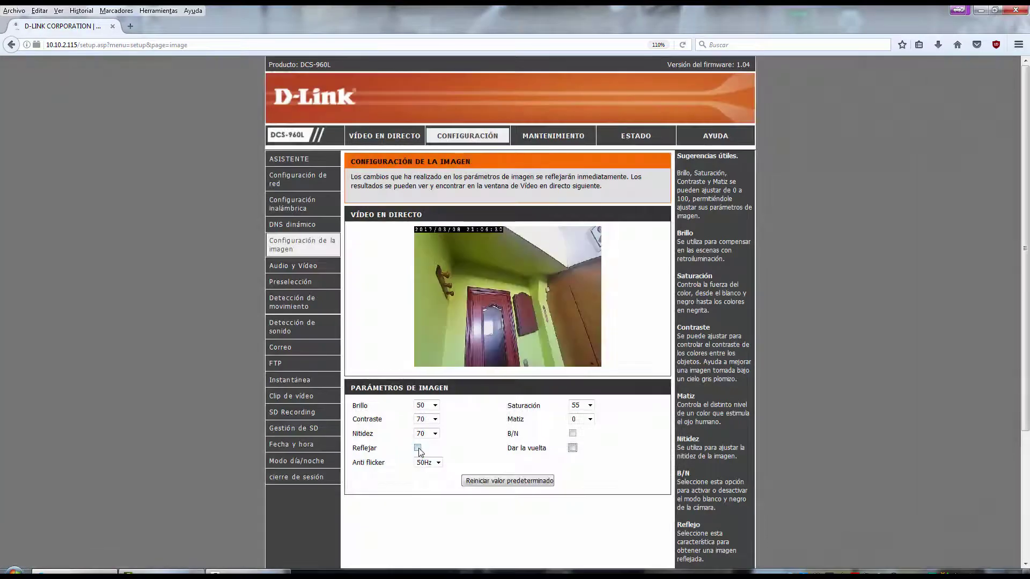
pyautogui.click(418, 448)
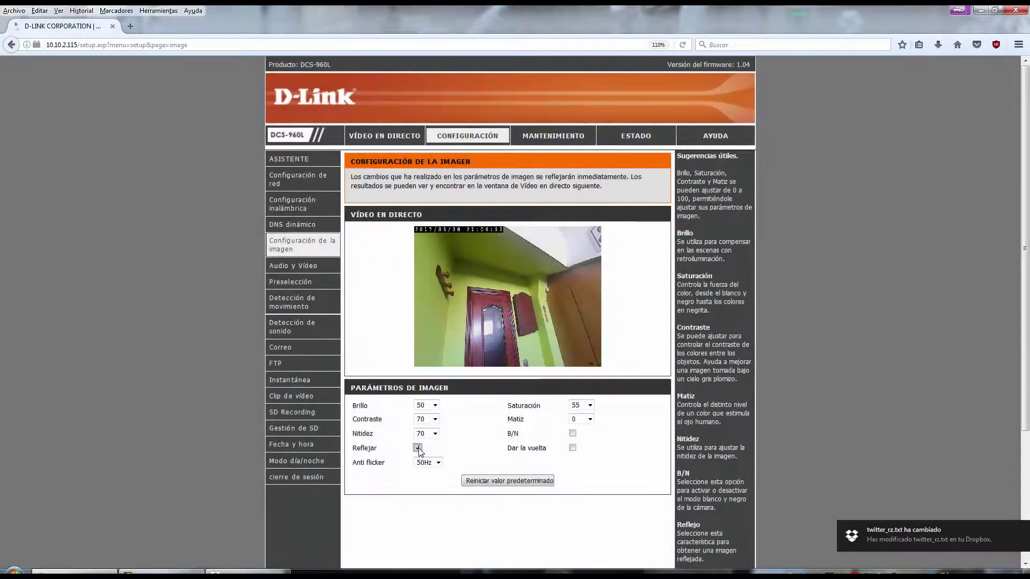
pyautogui.click(417, 449)
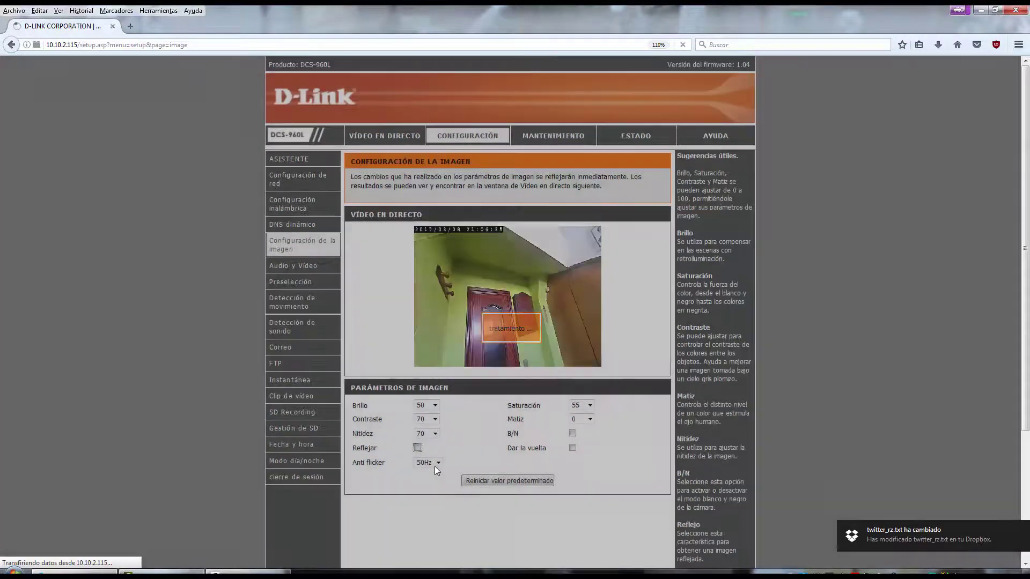
# View the available anti-flicker and sharpness values, keeping 50Hz and 70.
pyautogui.click(434, 463)
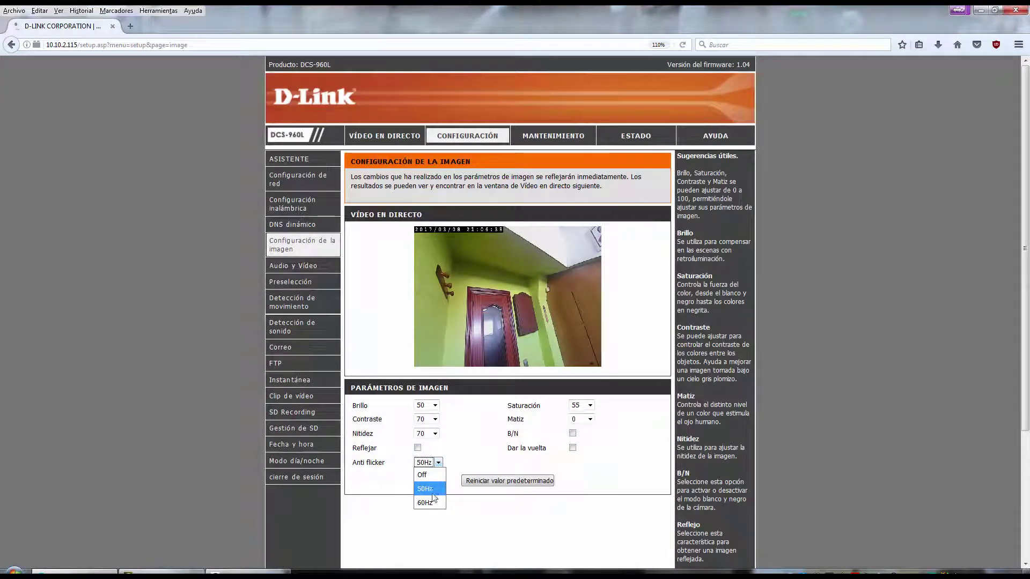
pyautogui.click(464, 439)
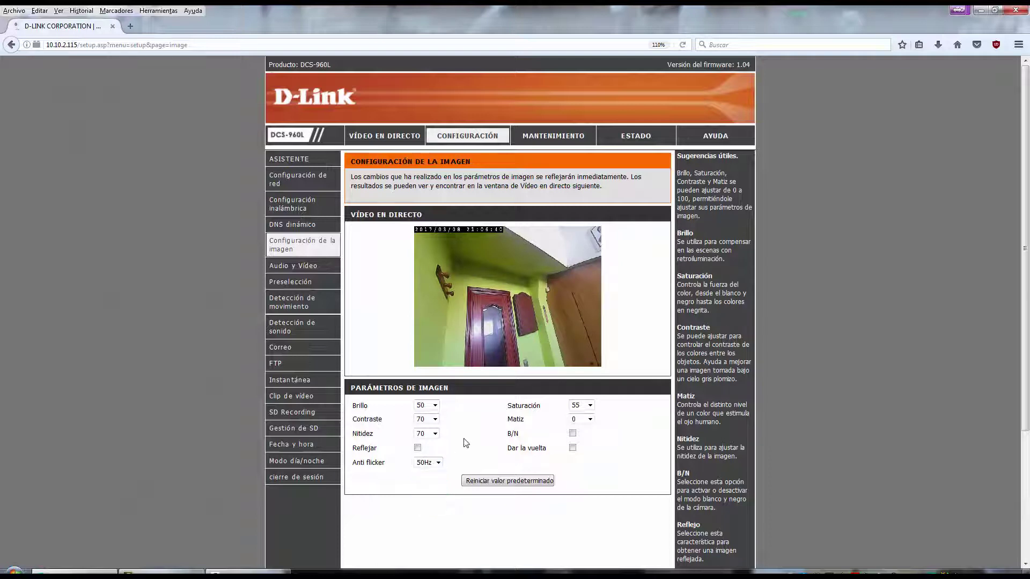
pyautogui.click(435, 435)
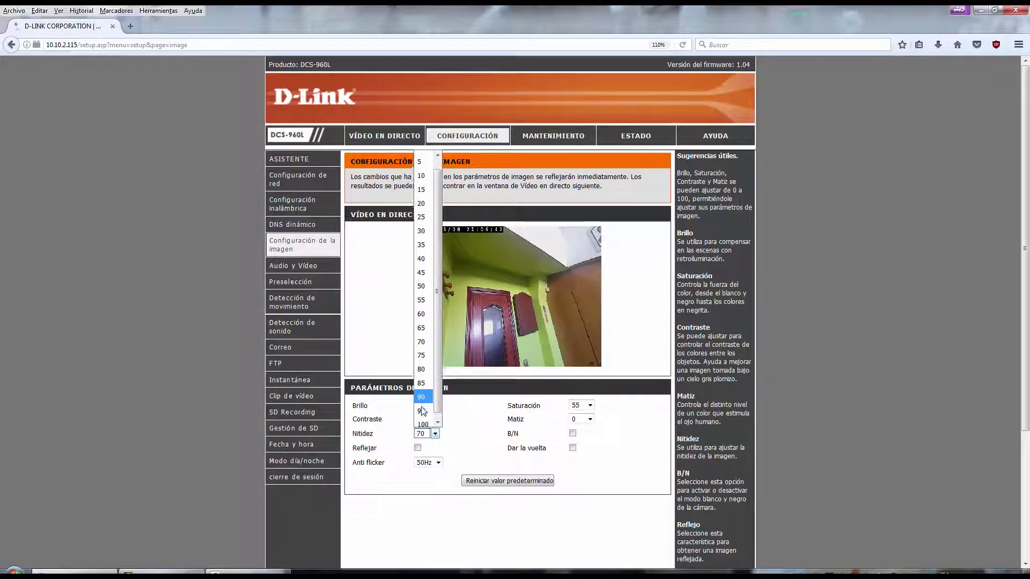
pyautogui.click(455, 439)
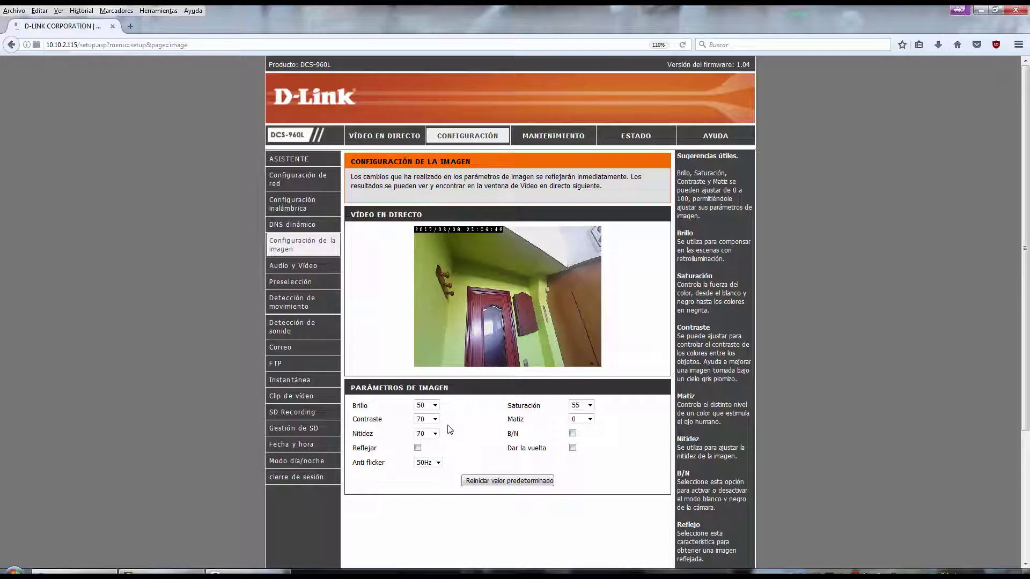
# Open the audio and video settings and view profile 1's image size and maximum frame rate options, keeping 1280x720 and 30.
pyautogui.click(324, 267)
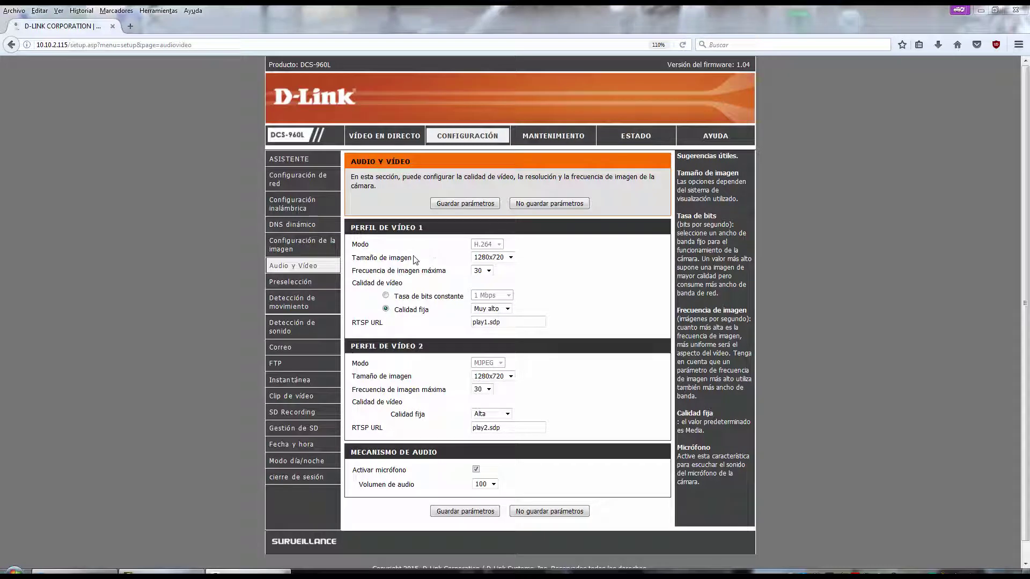
pyautogui.click(500, 257)
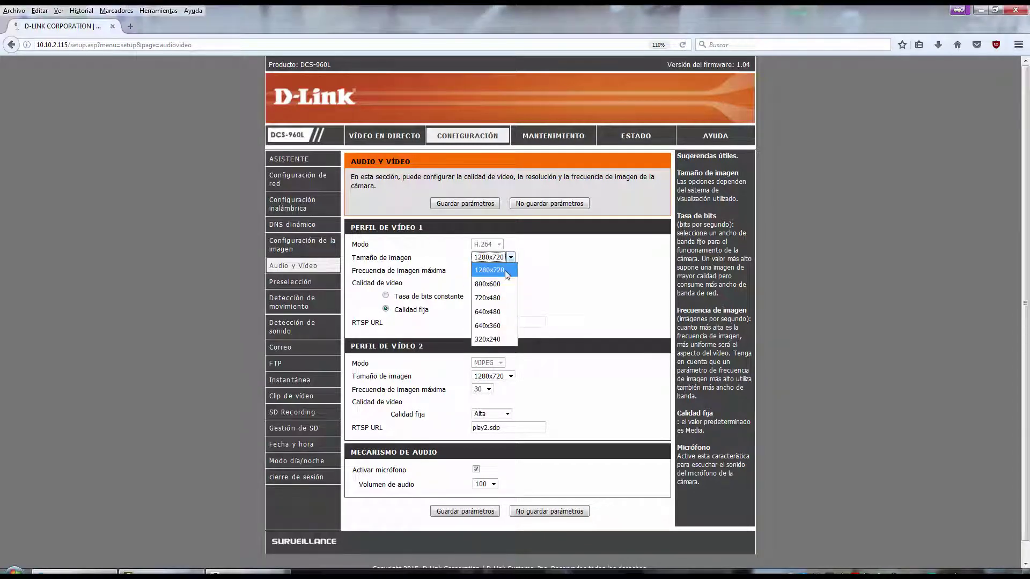
pyautogui.click(505, 272)
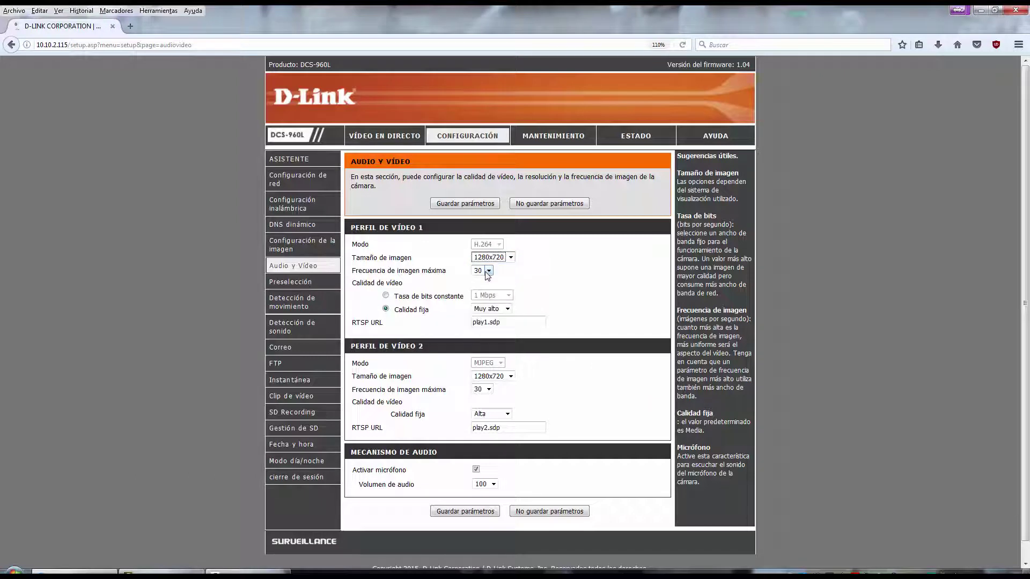
pyautogui.click(488, 271)
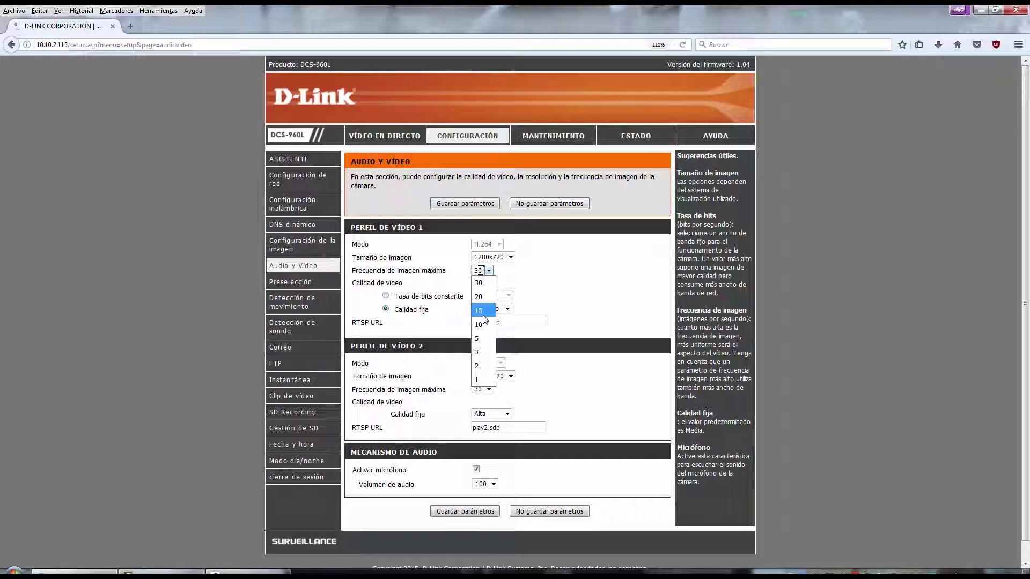
pyautogui.click(533, 289)
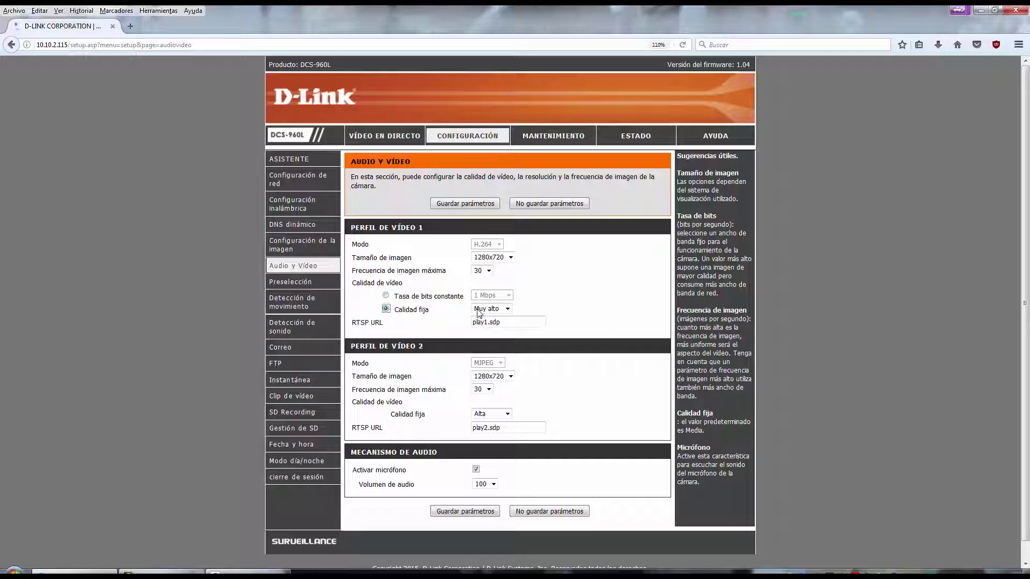
# View profile 1's fixed quality options, try constant bit rate at 1 Mbps, and return to fixed quality.
pyautogui.click(493, 310)
pyautogui.click(494, 320)
pyautogui.click(386, 295)
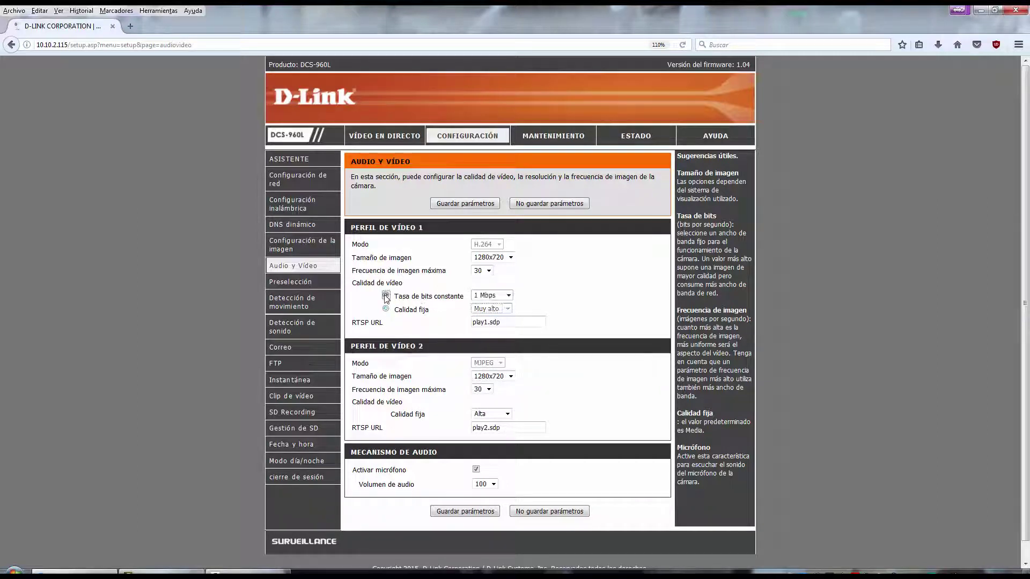
pyautogui.click(481, 298)
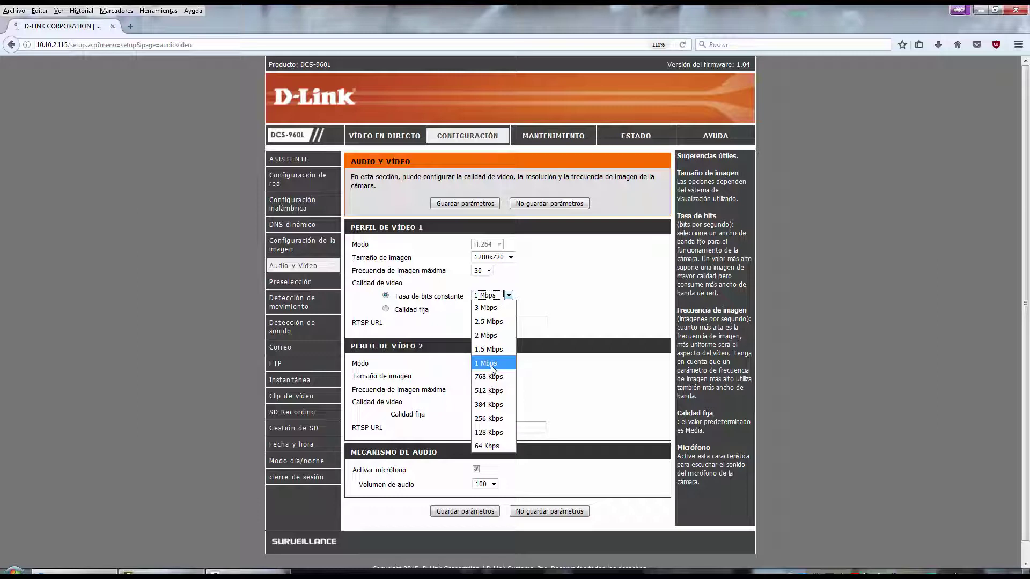
pyautogui.click(445, 329)
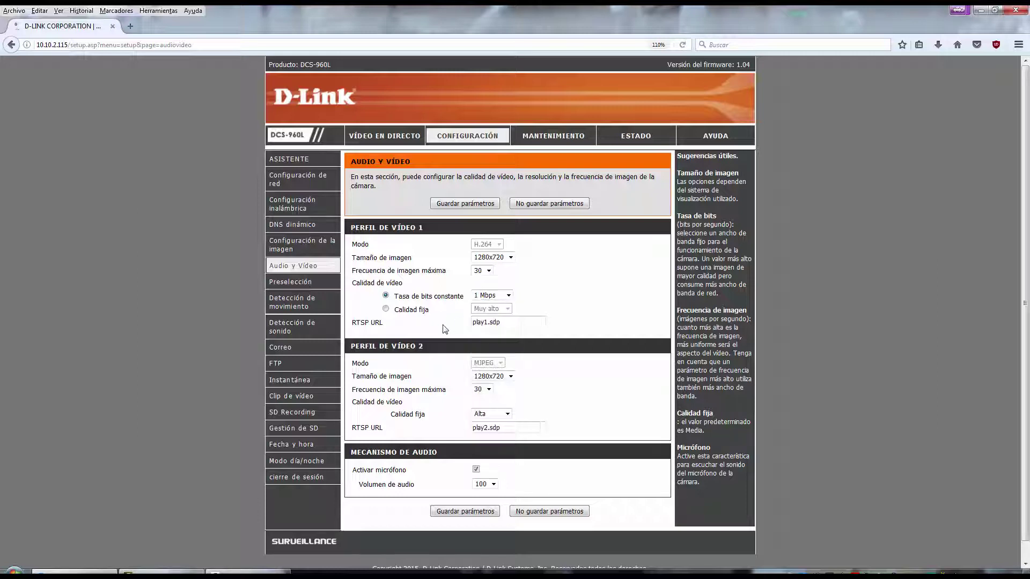
pyautogui.click(386, 309)
# Set video profile 2's fixed quality to Muy alto, keeping its image size at 1280x720.
pyautogui.scroll(-1, 577, 391)
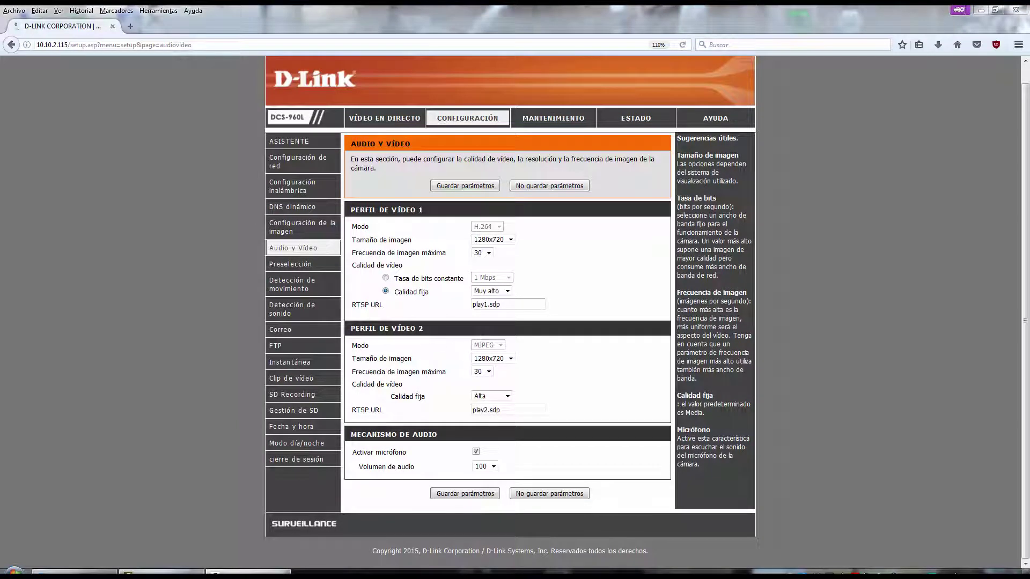
pyautogui.click(500, 359)
pyautogui.click(540, 361)
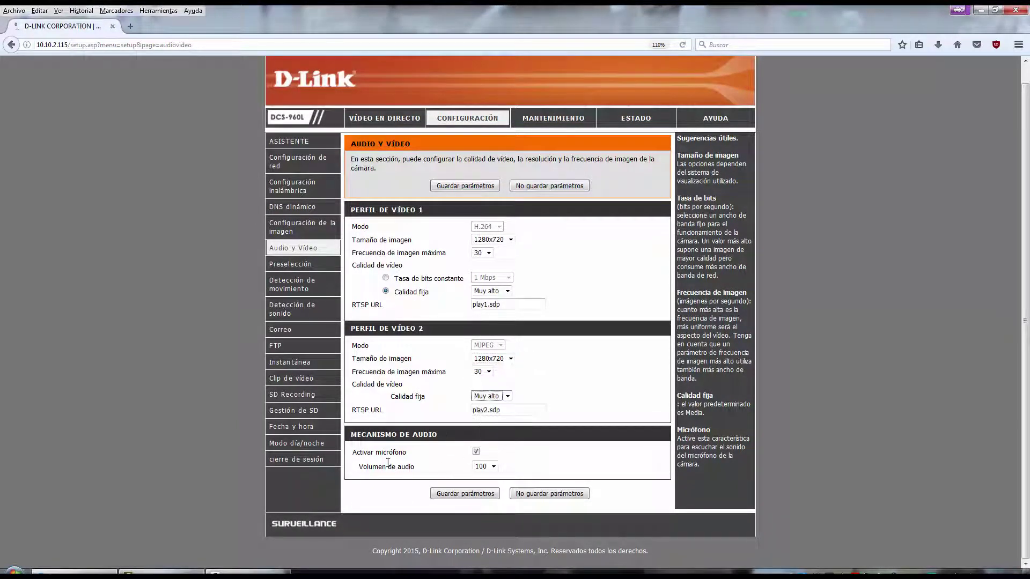
# Turn the microphone off and on again, and save the audio and video parameters.
pyautogui.click(476, 452)
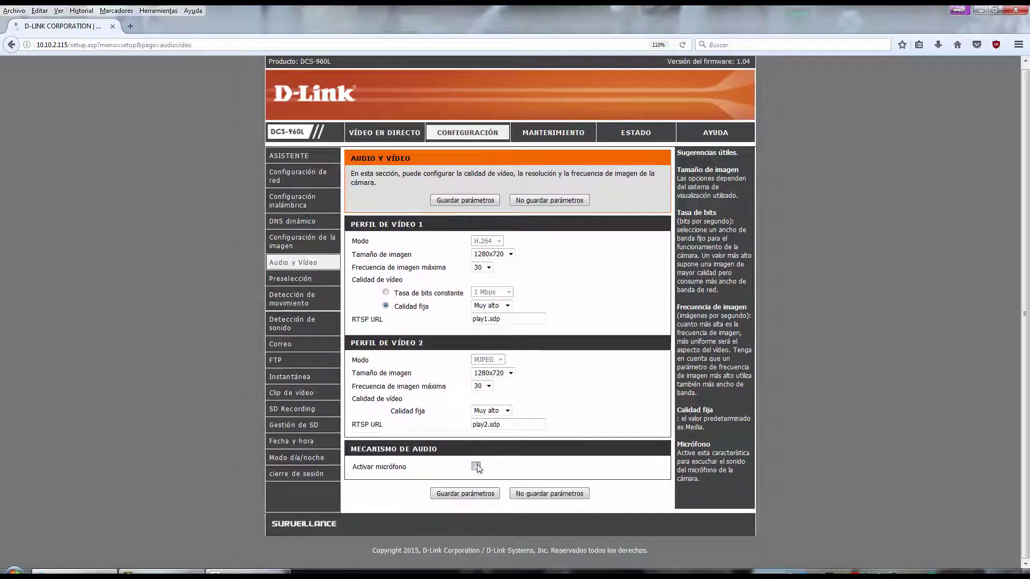
pyautogui.click(476, 466)
pyautogui.click(468, 509)
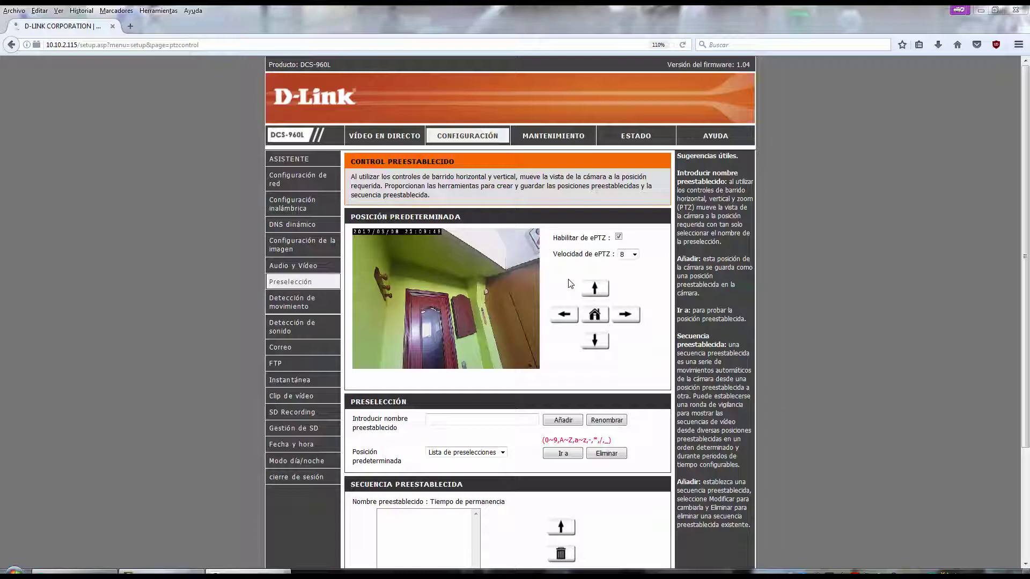
# Pan the camera left two steps with the ePTZ controls on the preset control page.
pyautogui.click(566, 318)
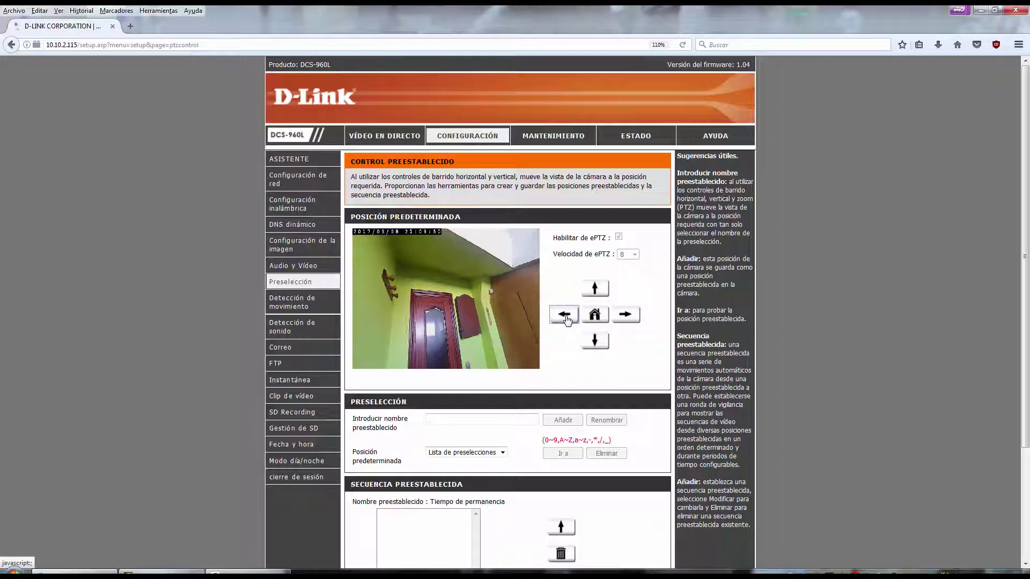
pyautogui.click(566, 318)
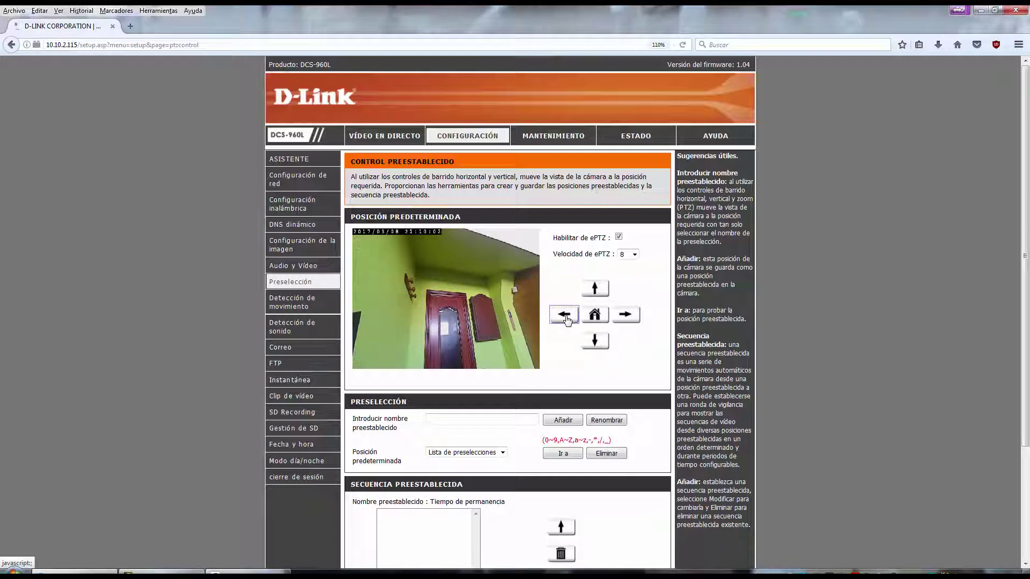
# Open the motion detection settings, clear the existing motion area, and draw a small area in the image's upper-right corner.
pyautogui.click(289, 310)
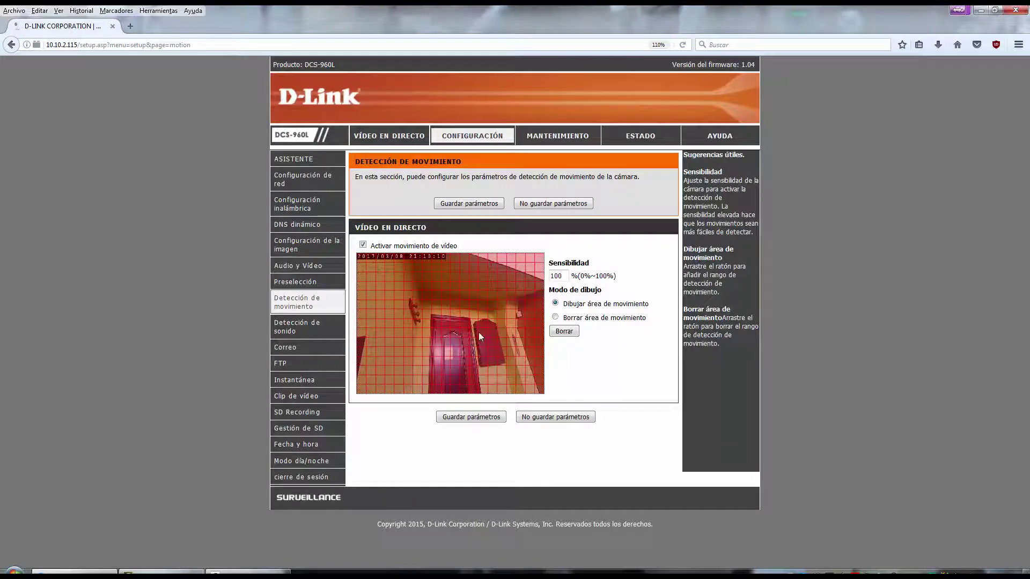
pyautogui.click(563, 331)
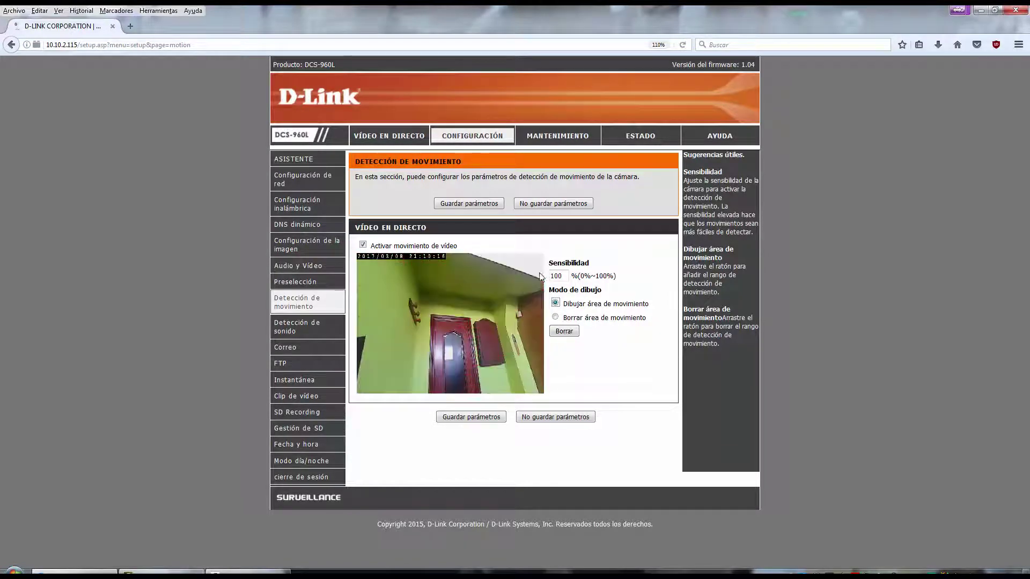
pyautogui.click(539, 260)
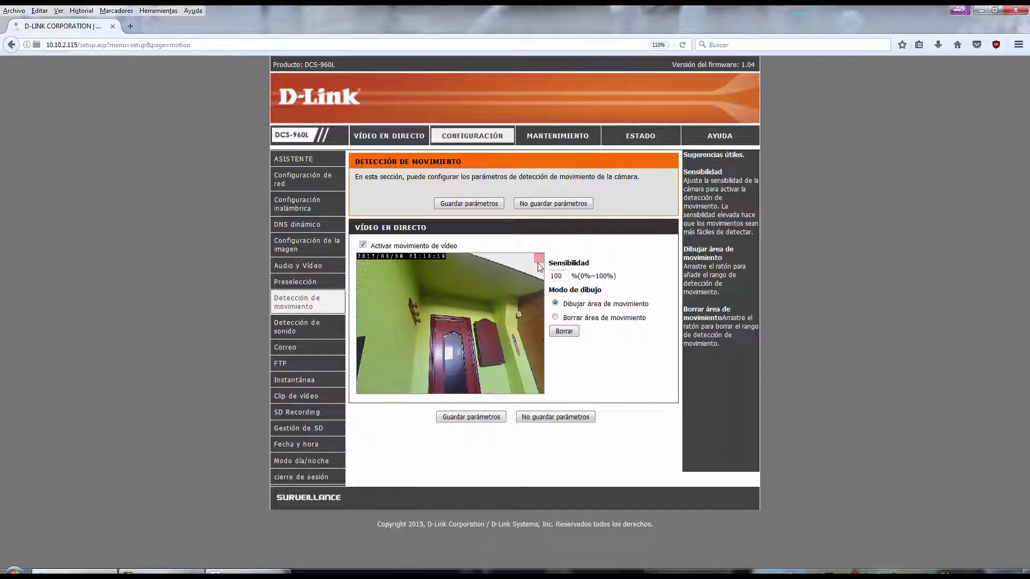
pyautogui.moveTo(539, 266)
pyautogui.mouseDown()
pyautogui.moveTo(539, 288)
pyautogui.moveTo(529, 263)
pyautogui.moveTo(530, 284)
pyautogui.mouseUp()
pyautogui.moveTo(552, 276); pyautogui.dragTo(562, 278)
pyautogui.click(564, 277)
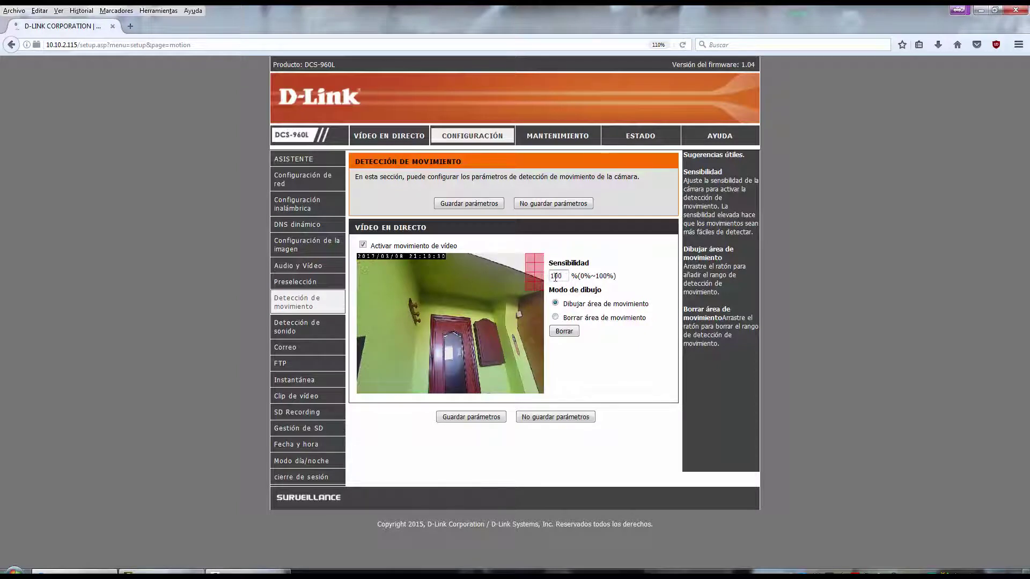
# Extend the motion detection area across the whole image and save the parameters.
pyautogui.click(539, 256)
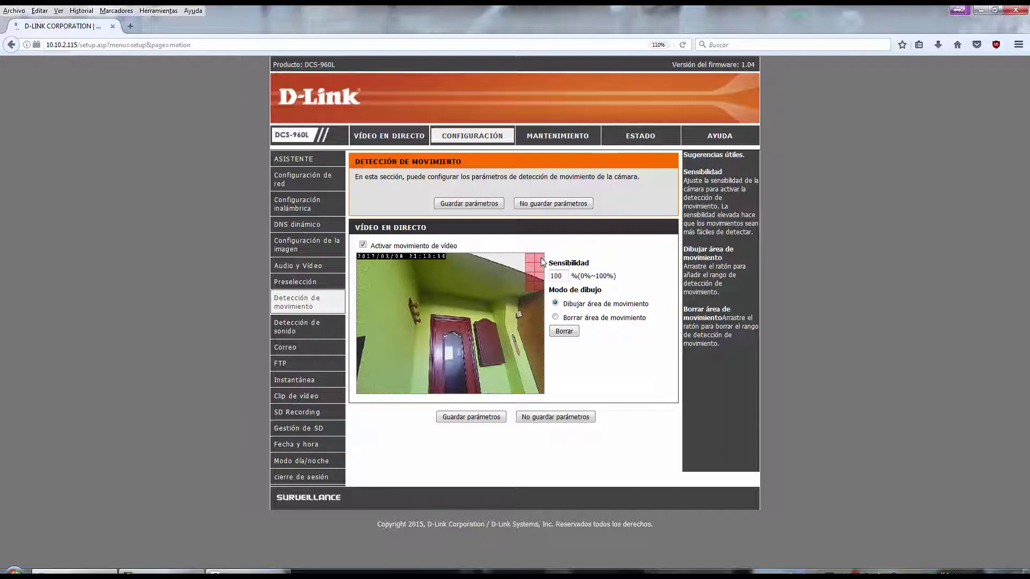
pyautogui.moveTo(542, 258); pyautogui.dragTo(510, 283)
pyautogui.moveTo(469, 315); pyautogui.dragTo(360, 393)
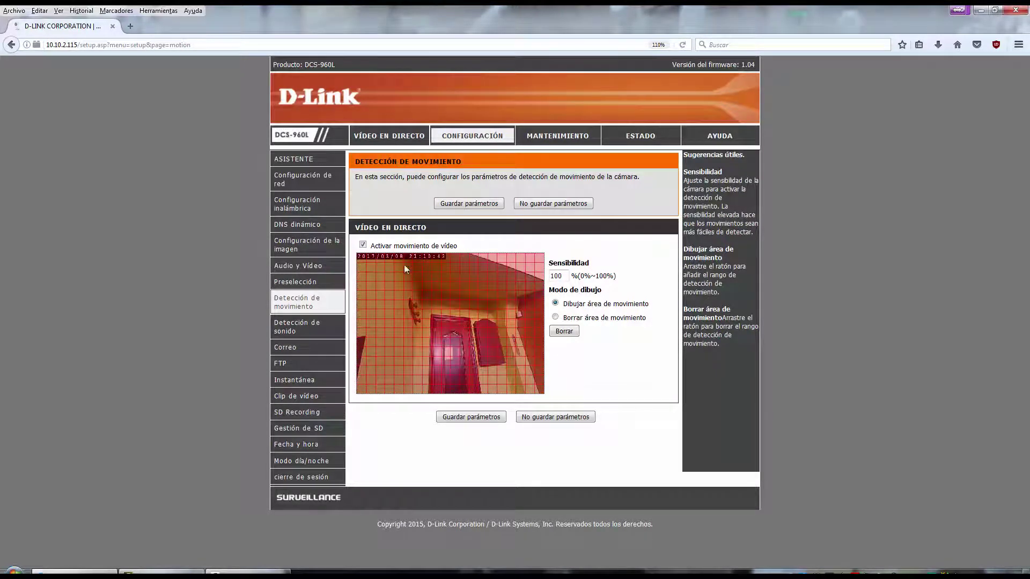
pyautogui.click(471, 204)
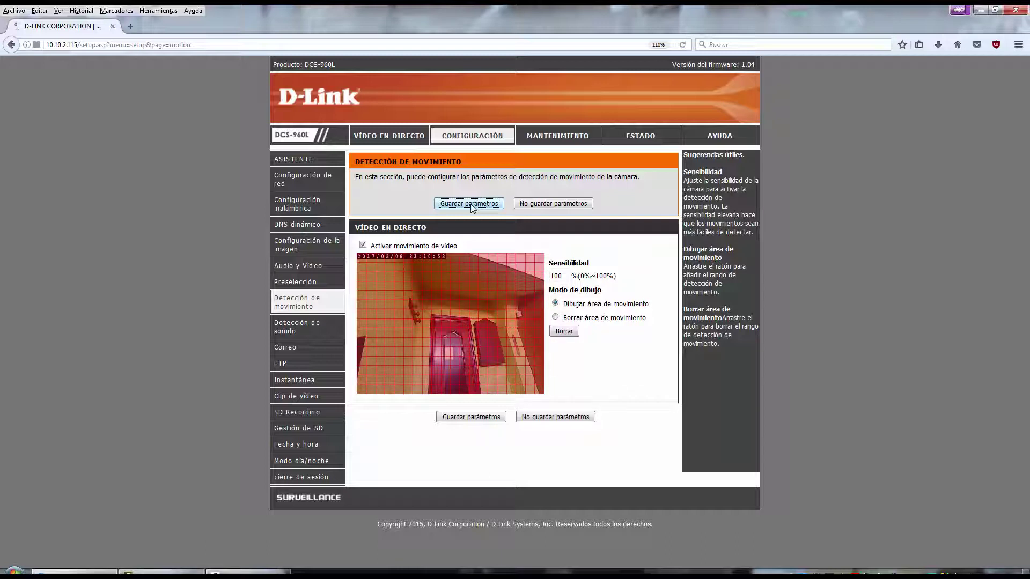
# Open the sound detection settings, activate sound detection, and set the detection level to 50.
pyautogui.click(306, 329)
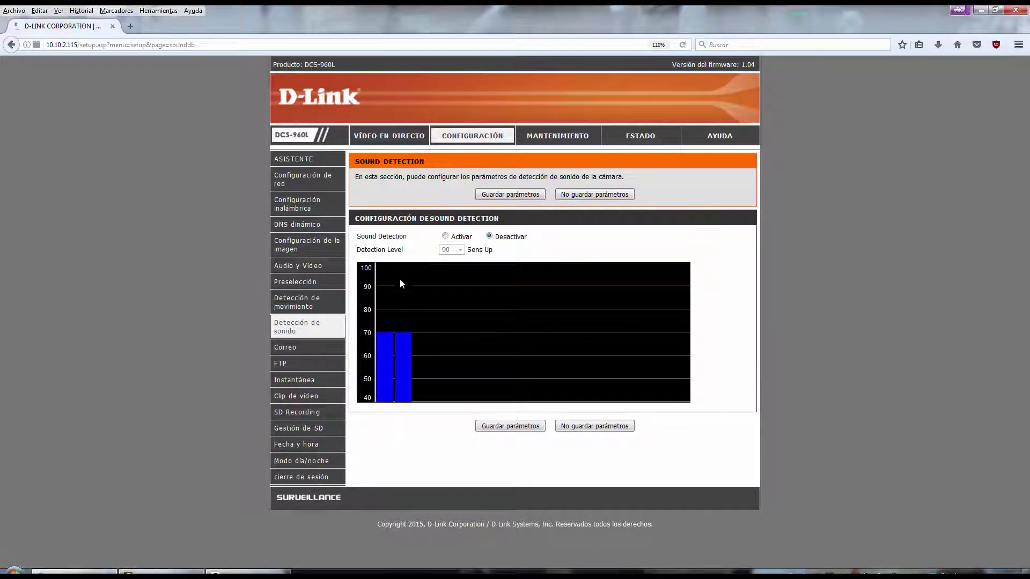
pyautogui.click(445, 236)
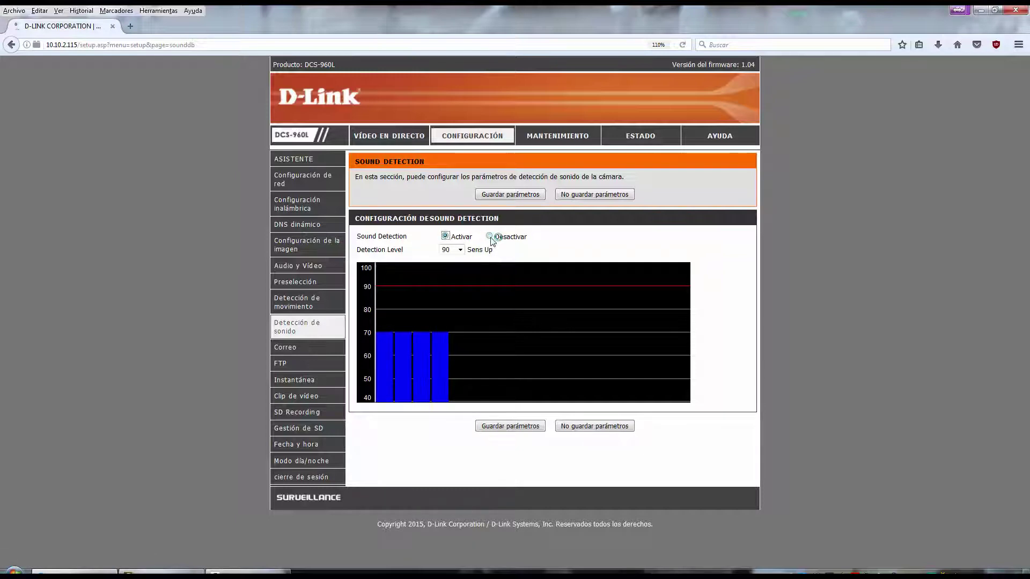
pyautogui.click(490, 236)
pyautogui.click(445, 237)
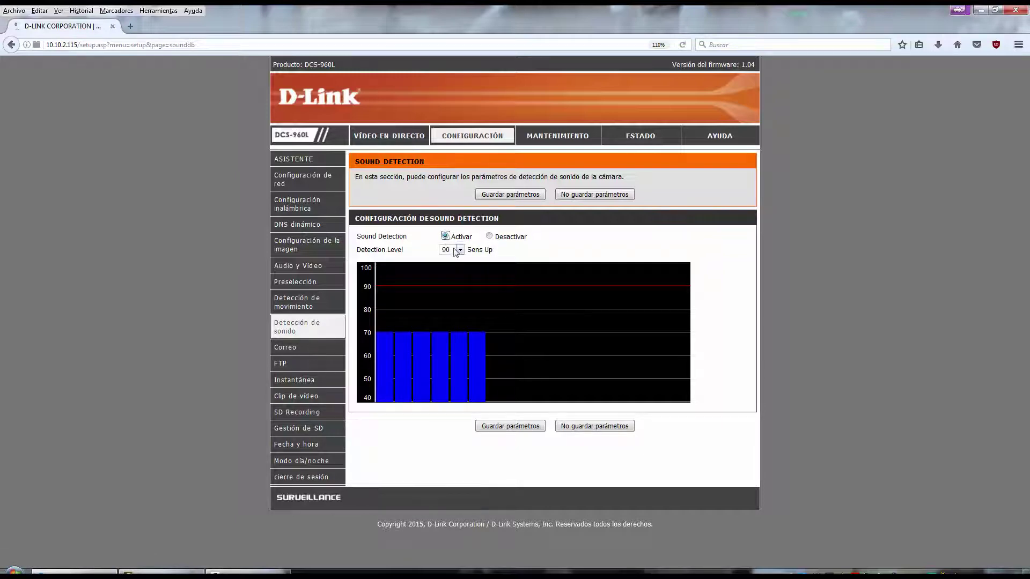
pyautogui.click(457, 251)
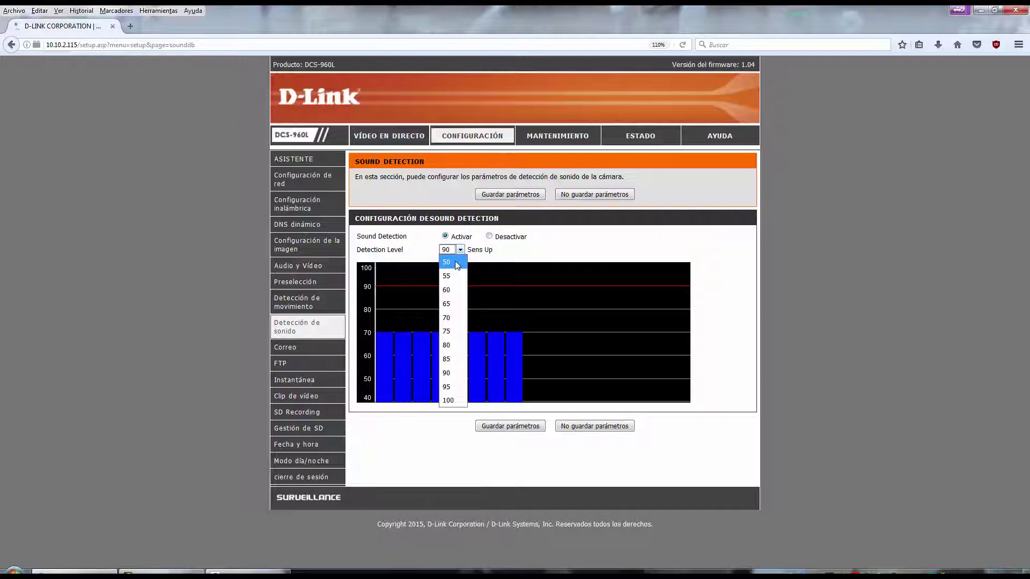
pyautogui.click(457, 264)
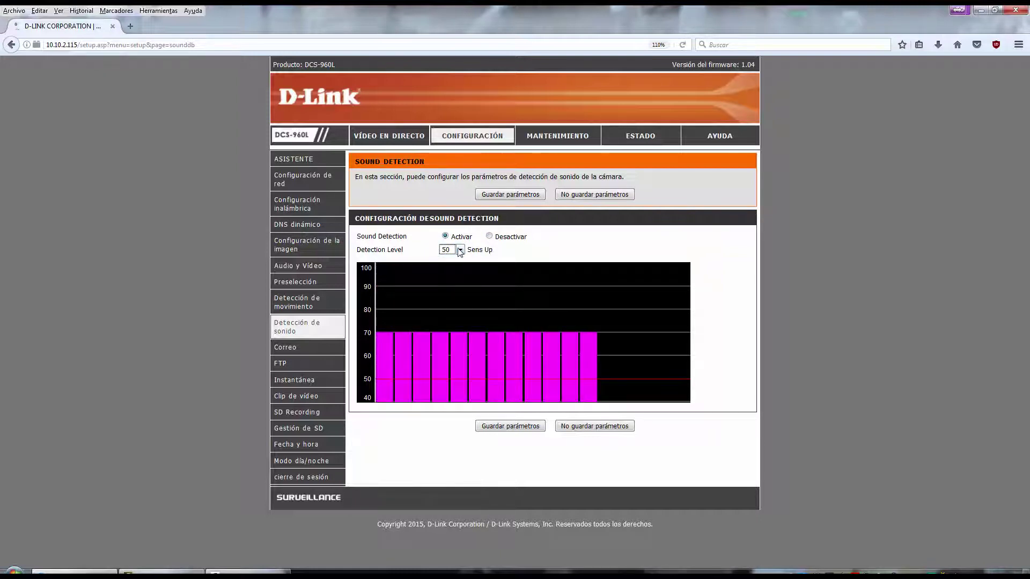
# Set the sound detection level to 90 and save the parameters with sound detection deactivated.
pyautogui.click(460, 250)
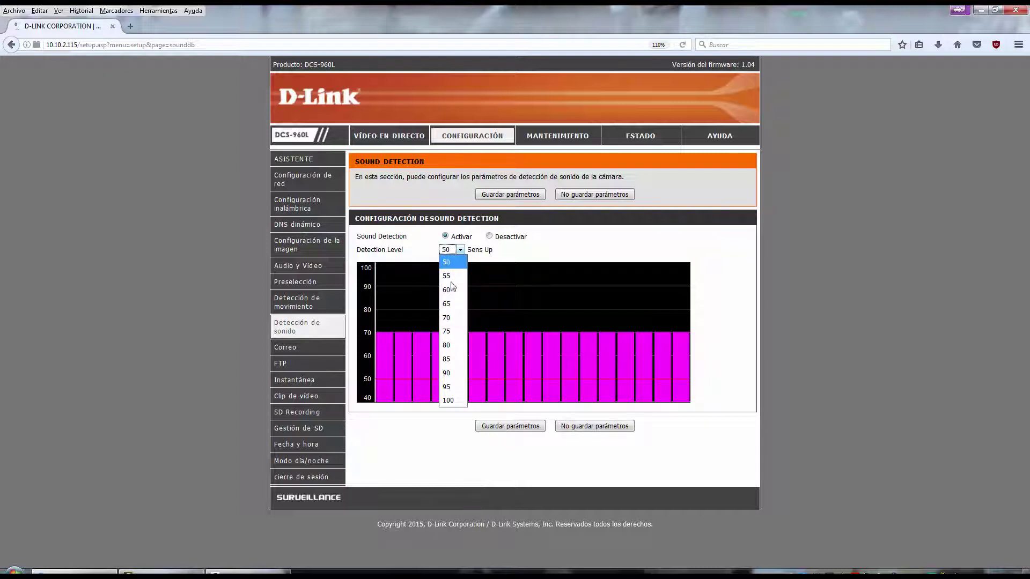
pyautogui.click(453, 374)
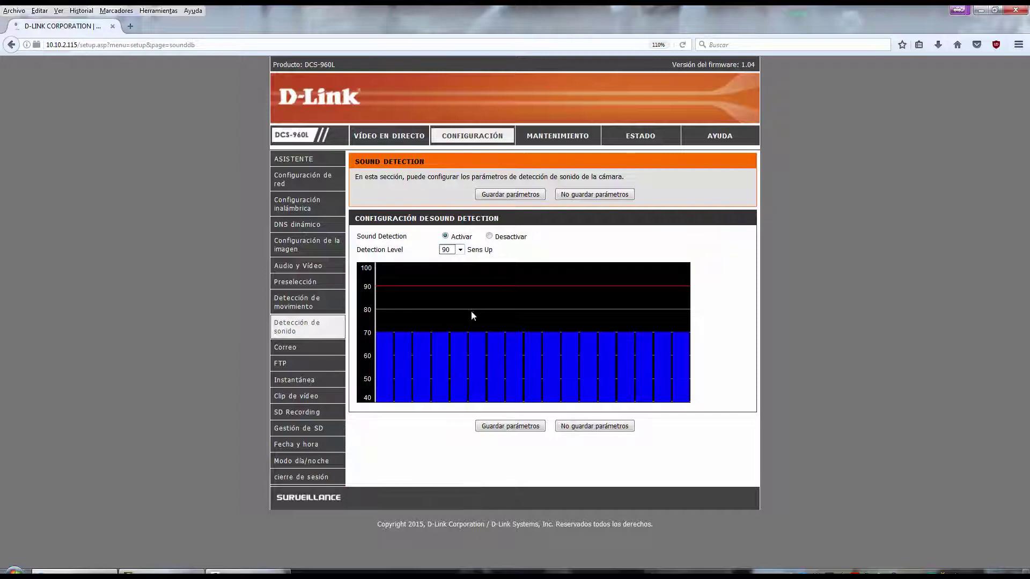
pyautogui.click(489, 236)
pyautogui.click(504, 196)
# Open the email settings and examine the snapshot SMTP server, port and sender address fields without filling them in.
pyautogui.click(285, 347)
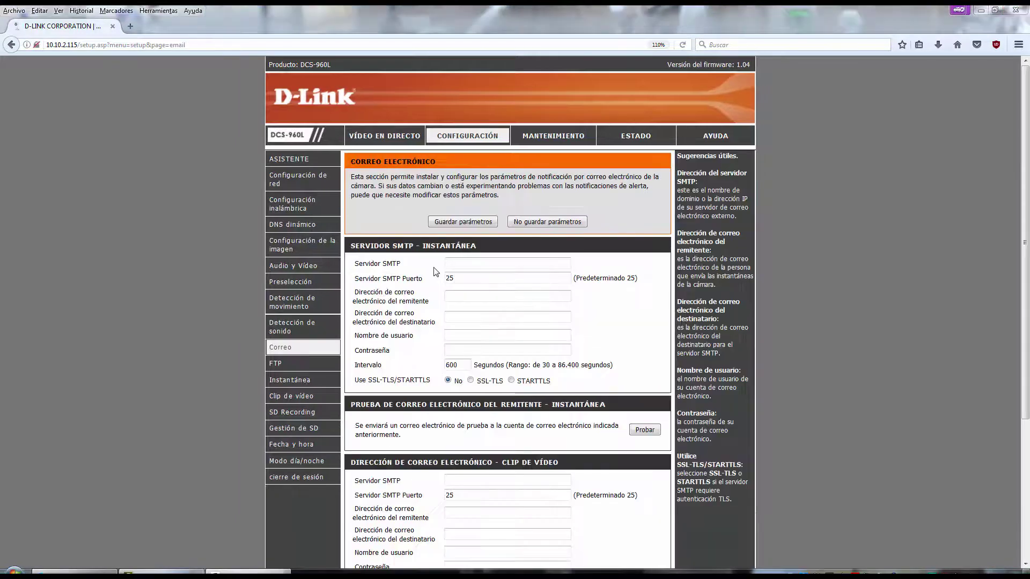
pyautogui.click(462, 265)
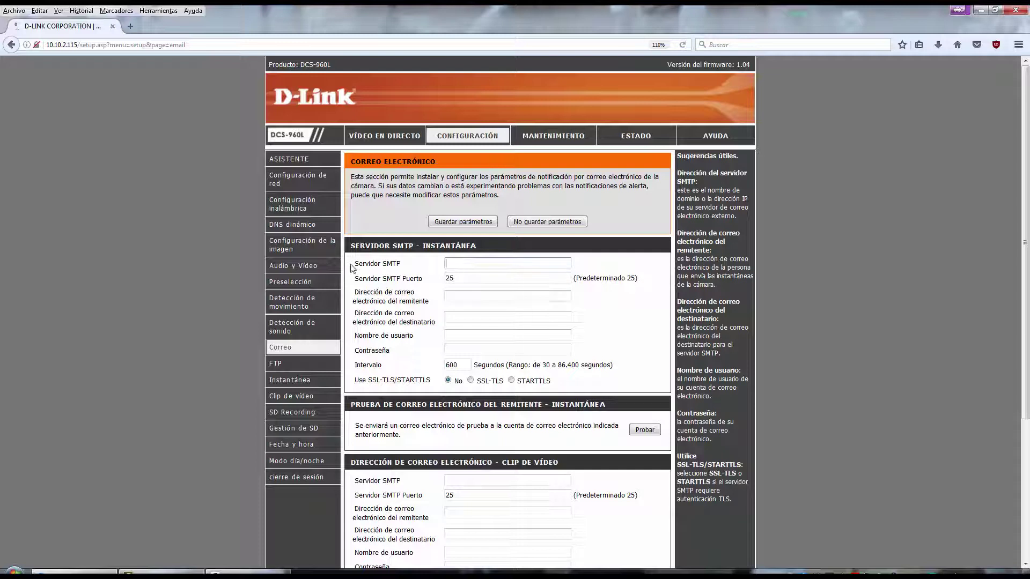
pyautogui.moveTo(351, 264); pyautogui.dragTo(442, 279)
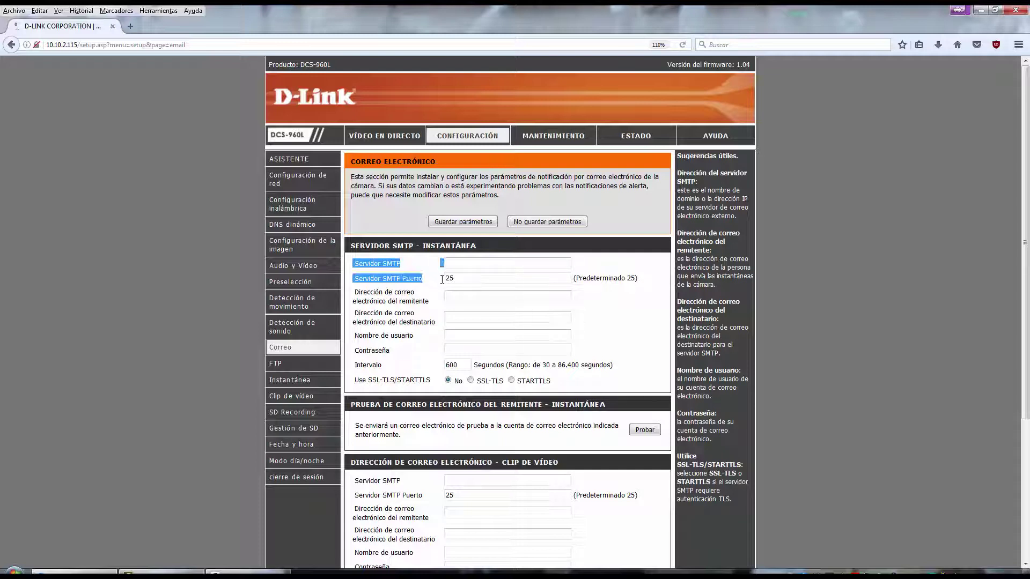
pyautogui.click(412, 290)
pyautogui.moveTo(358, 280); pyautogui.dragTo(428, 285)
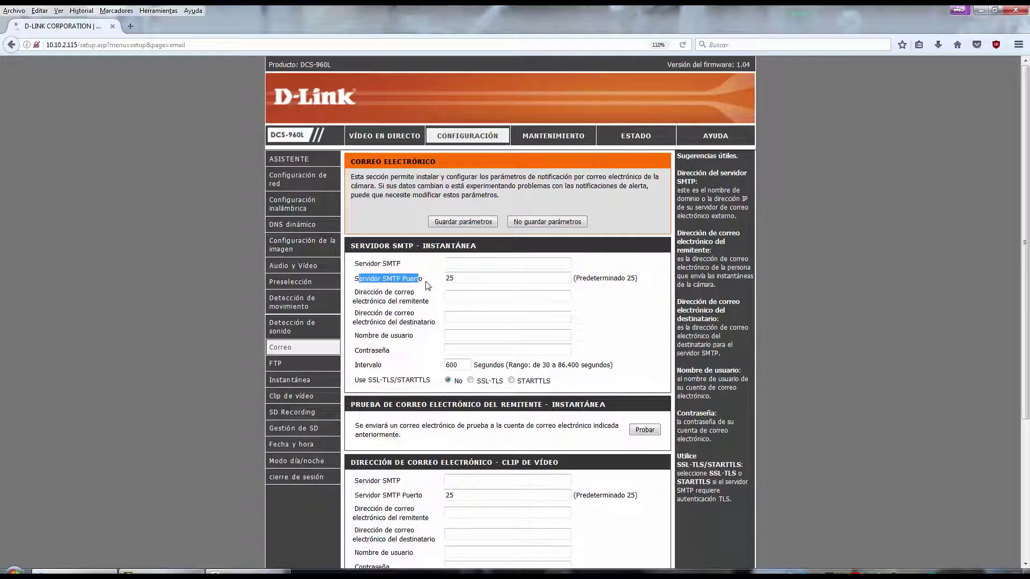
pyautogui.click(419, 296)
pyautogui.moveTo(359, 294); pyautogui.dragTo(424, 303)
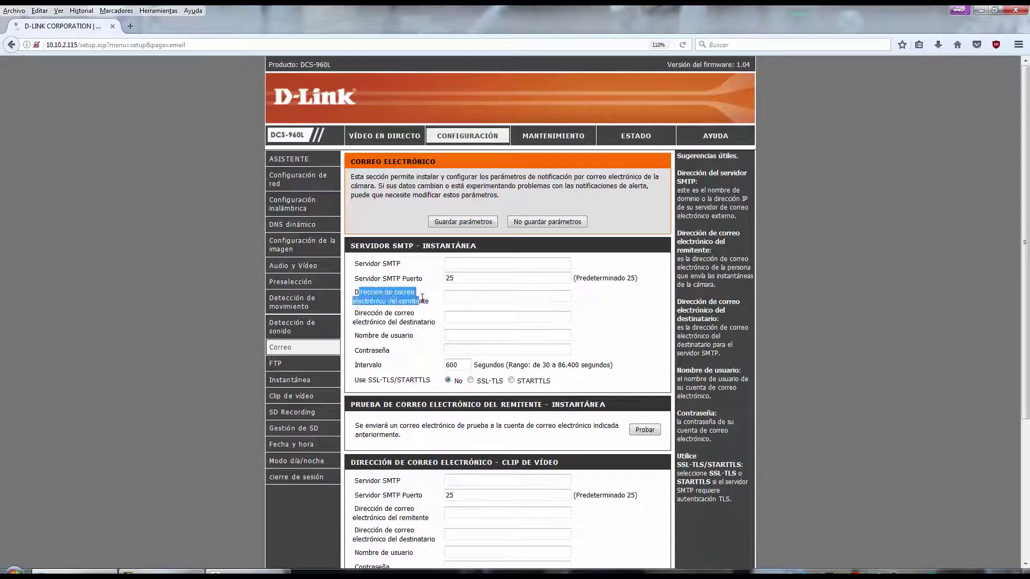
pyautogui.click(422, 302)
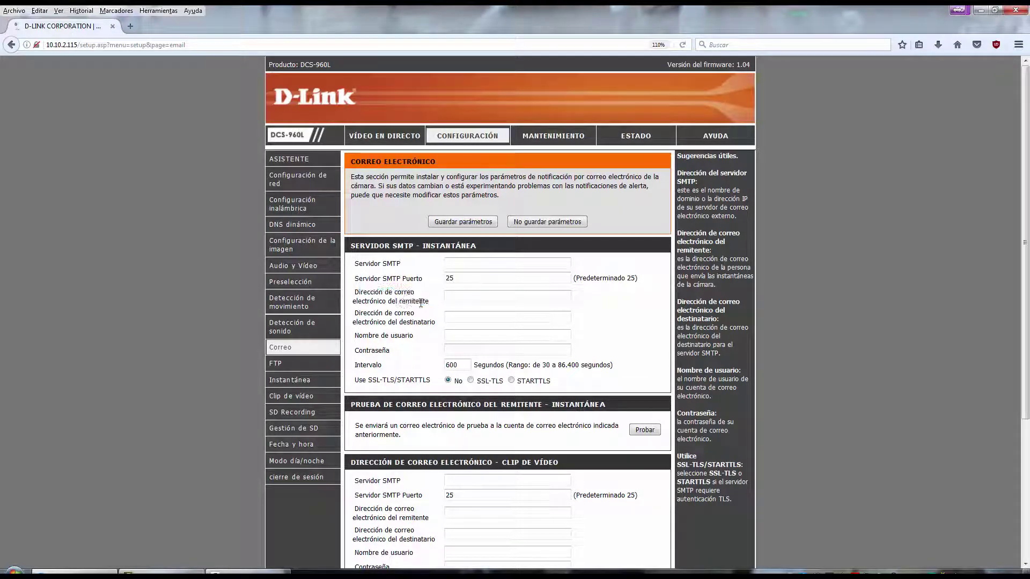
# Select STARTTLS for the snapshot SMTP server and view the video clip email section.
pyautogui.click(511, 381)
pyautogui.click(488, 263)
pyautogui.scroll(-3, 452, 310)
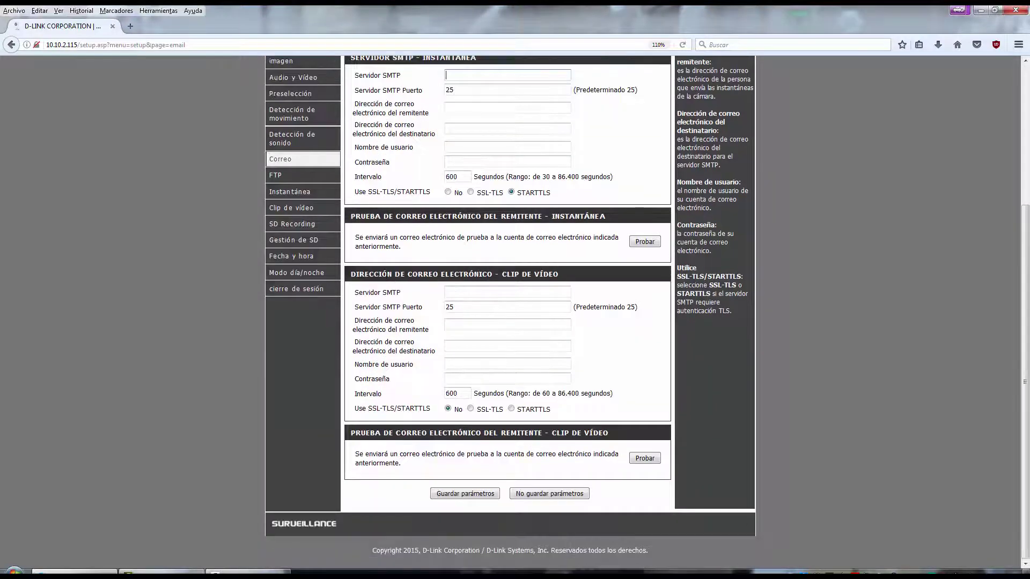
# Examine the video clip email section, including its sender and recipient address fields, without filling them in.
pyautogui.moveTo(428, 275); pyautogui.dragTo(544, 275)
pyautogui.click(566, 282)
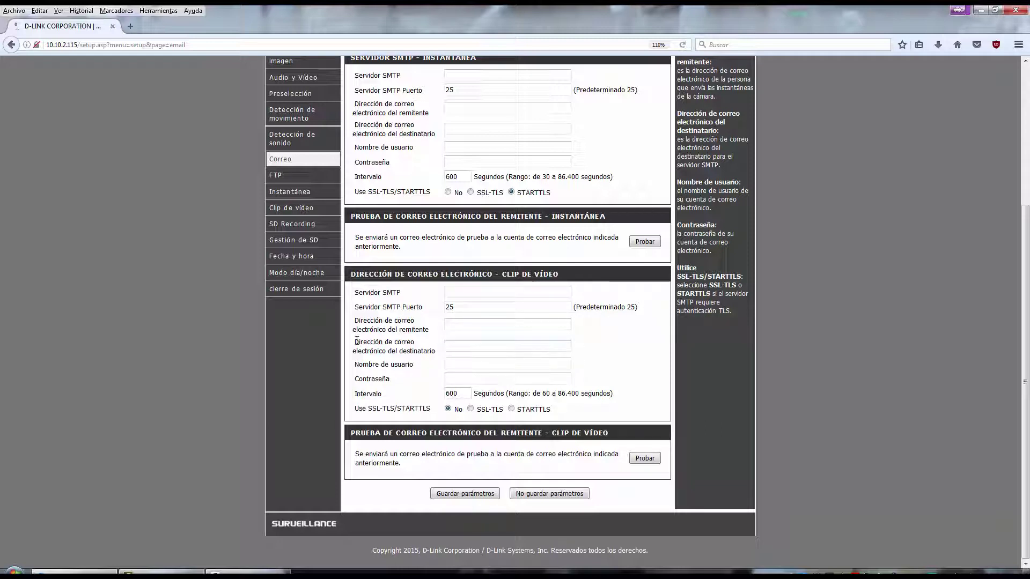
pyautogui.moveTo(357, 339); pyautogui.dragTo(453, 349)
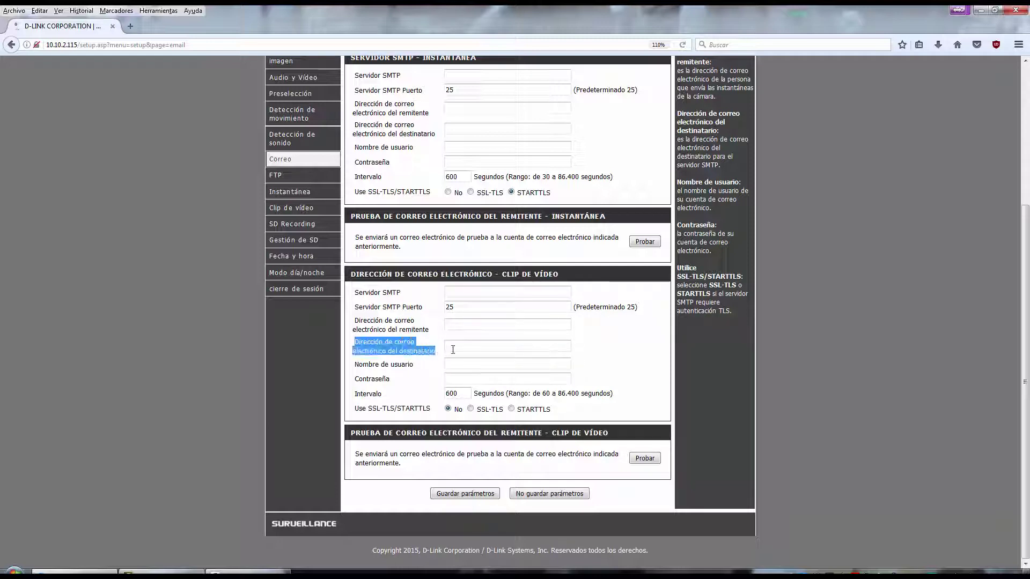
pyautogui.click(453, 349)
pyautogui.click(460, 326)
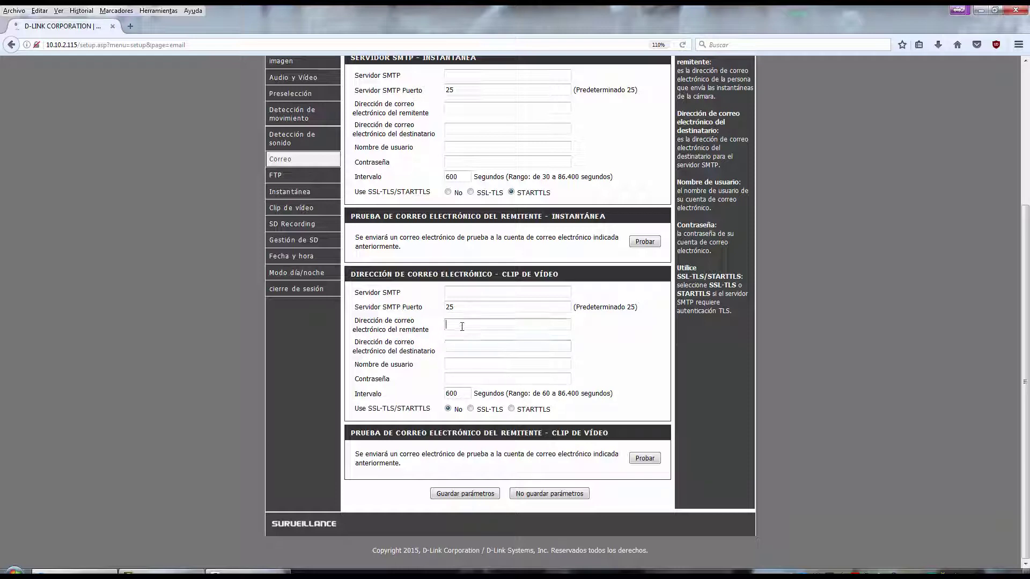
pyautogui.click(461, 345)
pyautogui.click(465, 324)
pyautogui.click(460, 347)
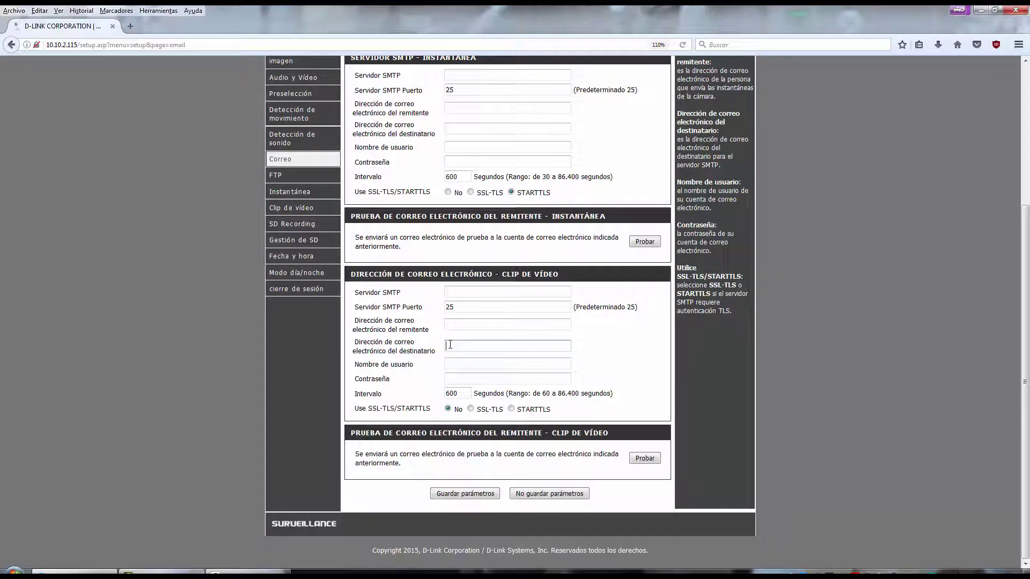
# Open the FTP settings and examine the snapshot and video clip server sections and their test options.
pyautogui.scroll(5, 365, 346)
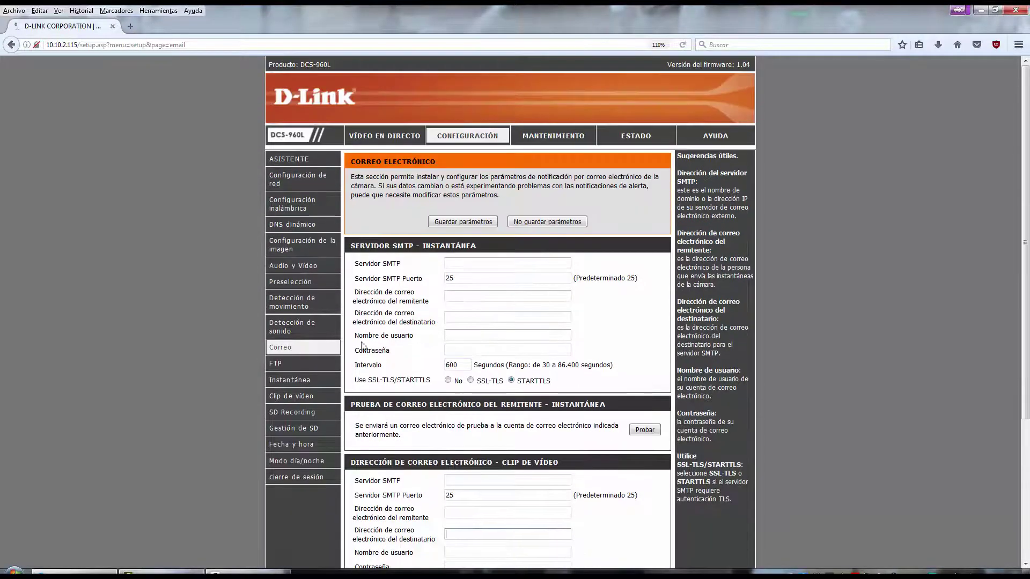
pyautogui.click(283, 371)
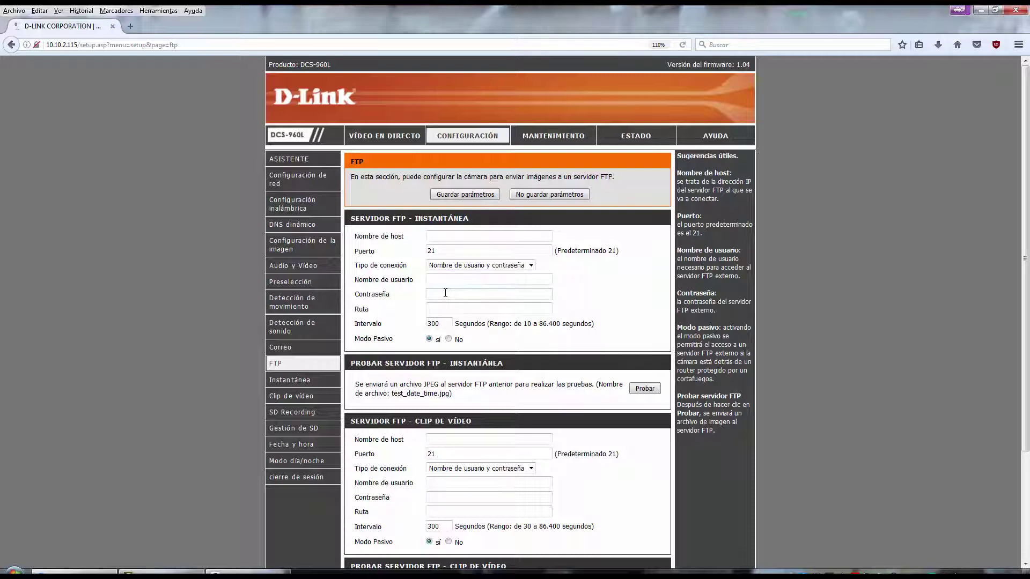
pyautogui.scroll(-5, 472, 279)
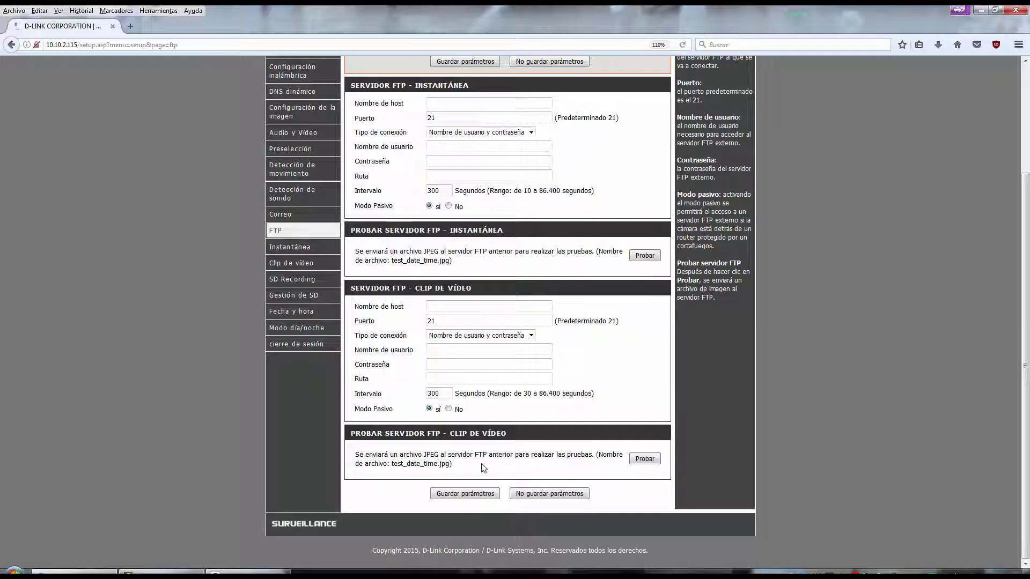
# Open the snapshot settings, enable snapshots triggered by Movimiento, and restrict them to scheduled days and hours.
pyautogui.click(289, 247)
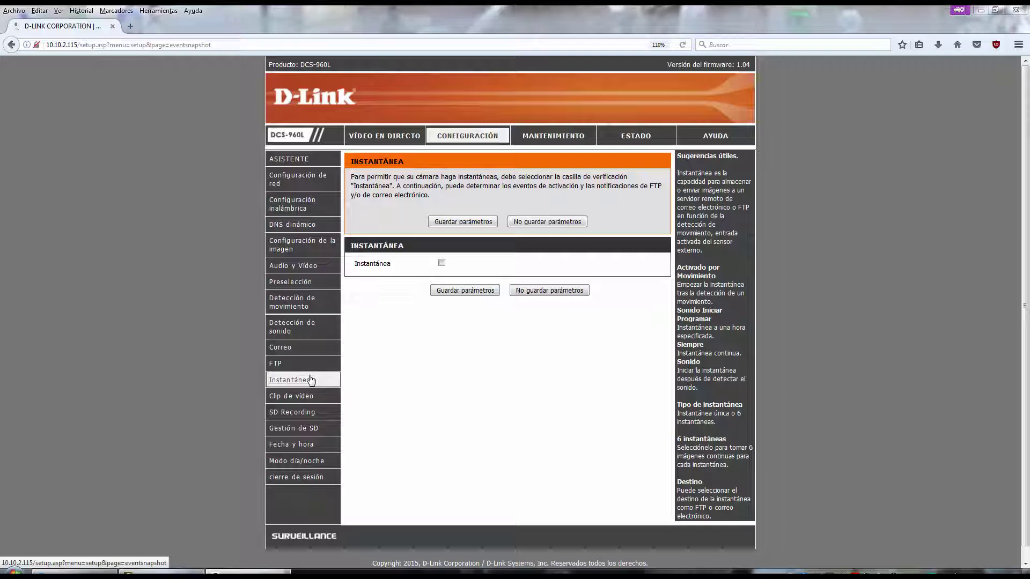
pyautogui.click(442, 263)
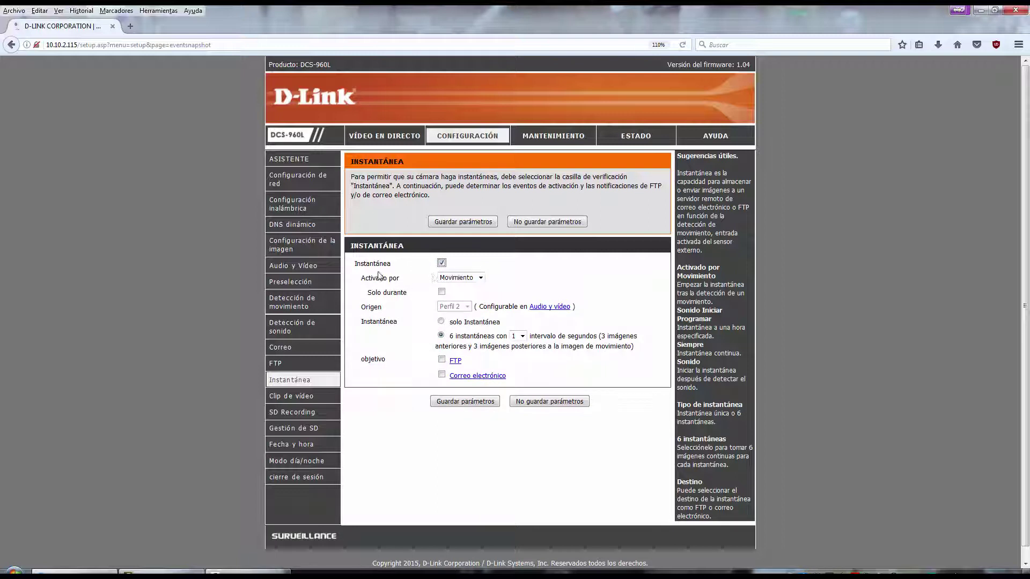
pyautogui.click(475, 279)
pyautogui.click(468, 295)
pyautogui.click(441, 292)
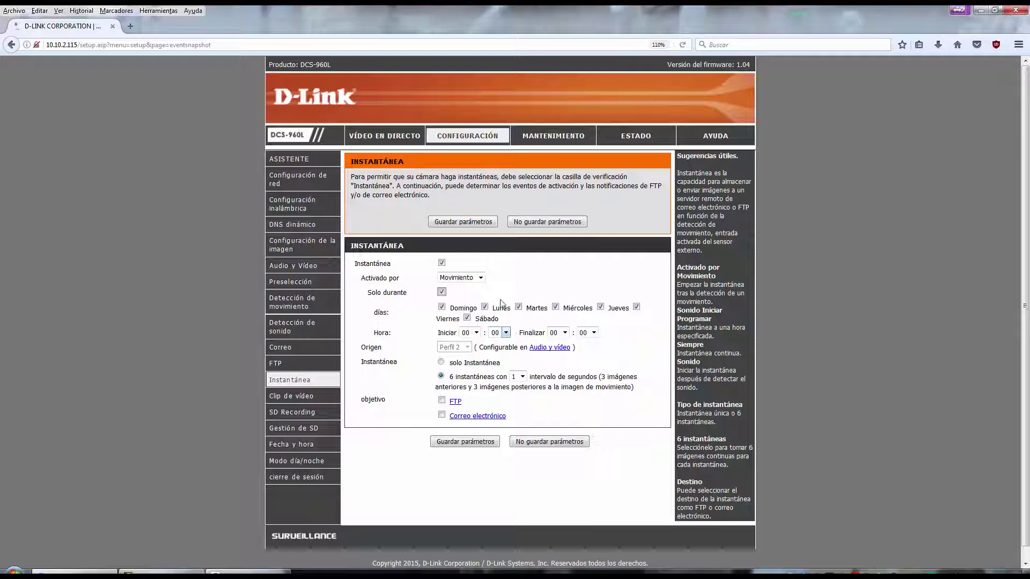
# Try the Programar, Siempre and Sonido snapshot triggers in turn, then set the trigger back to Movimiento.
pyautogui.click(476, 278)
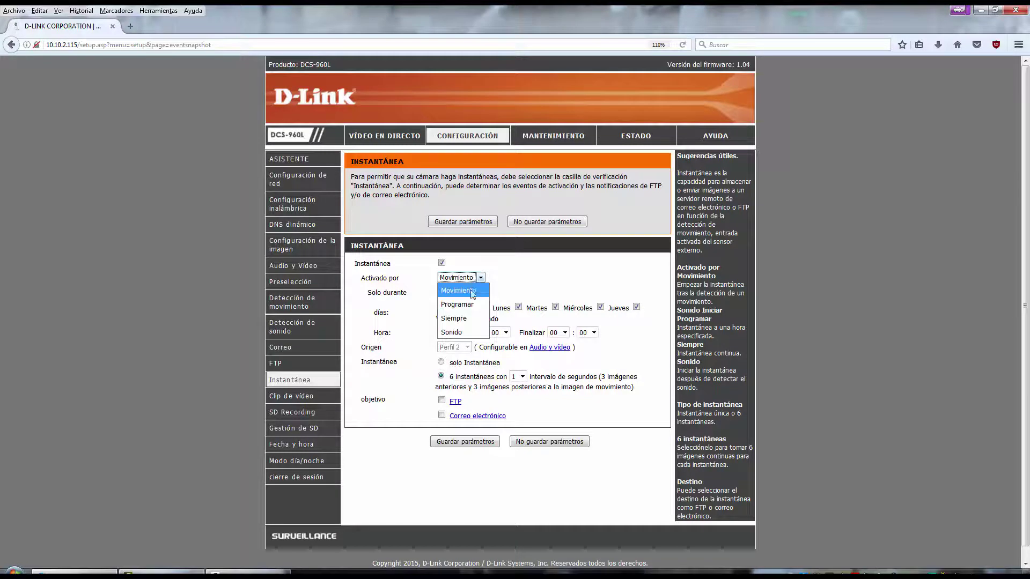
pyautogui.click(464, 303)
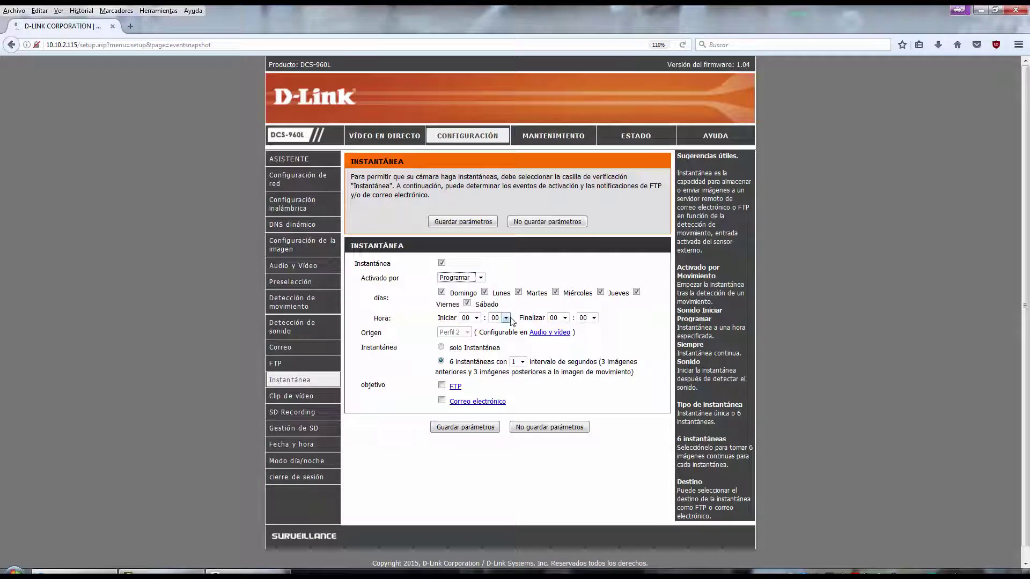
pyautogui.click(468, 278)
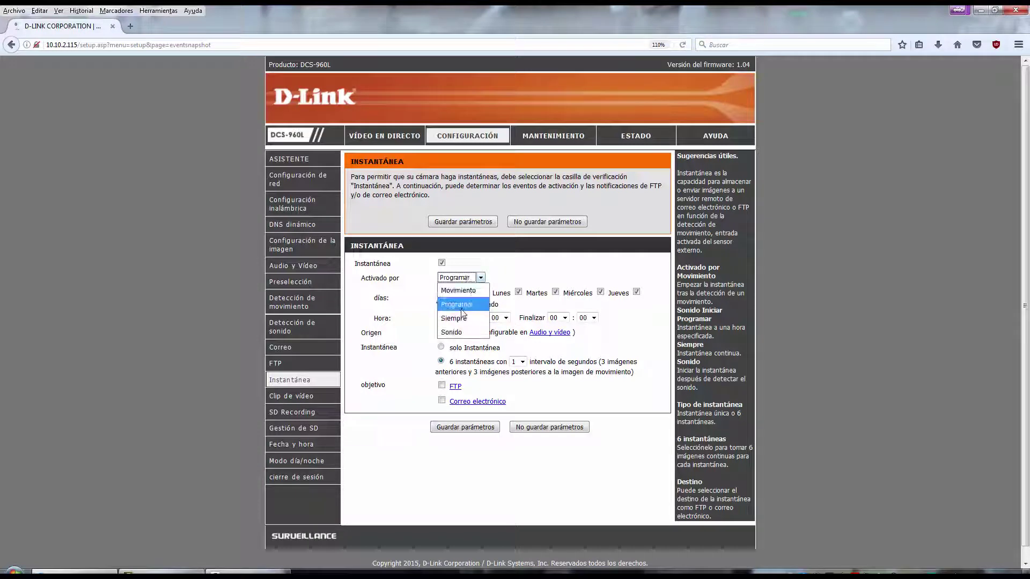
pyautogui.click(463, 320)
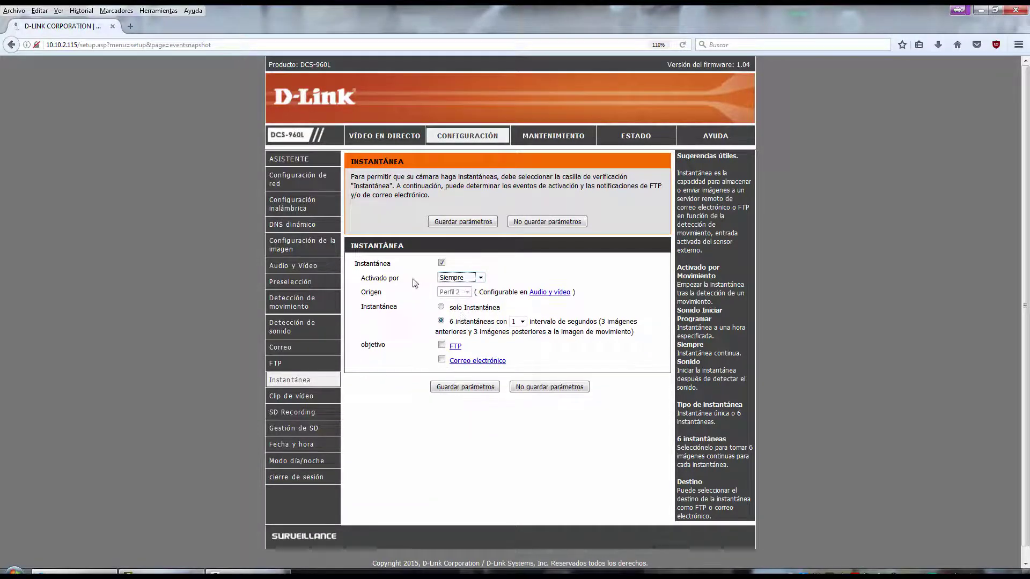
pyautogui.click(473, 282)
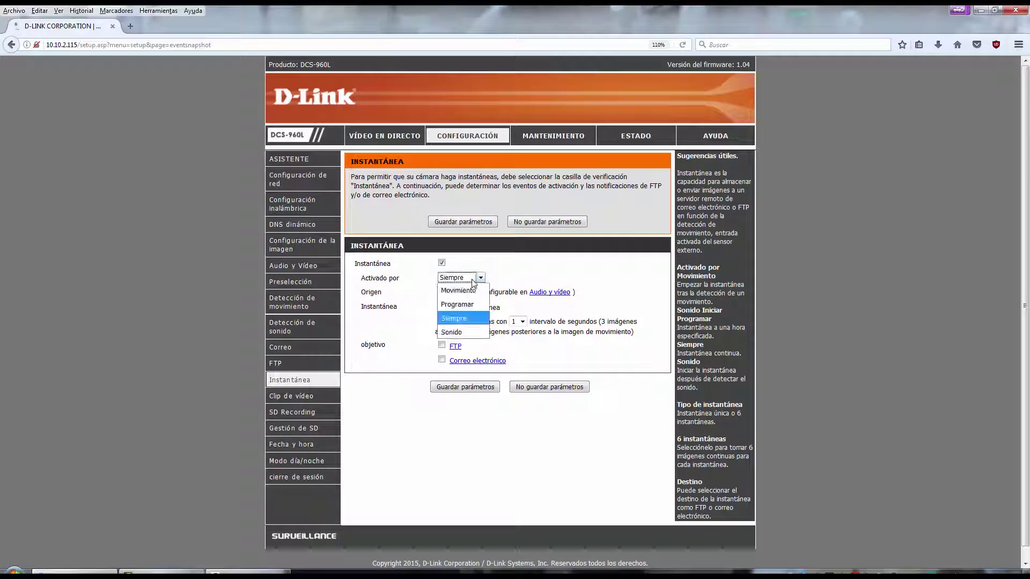
pyautogui.click(463, 333)
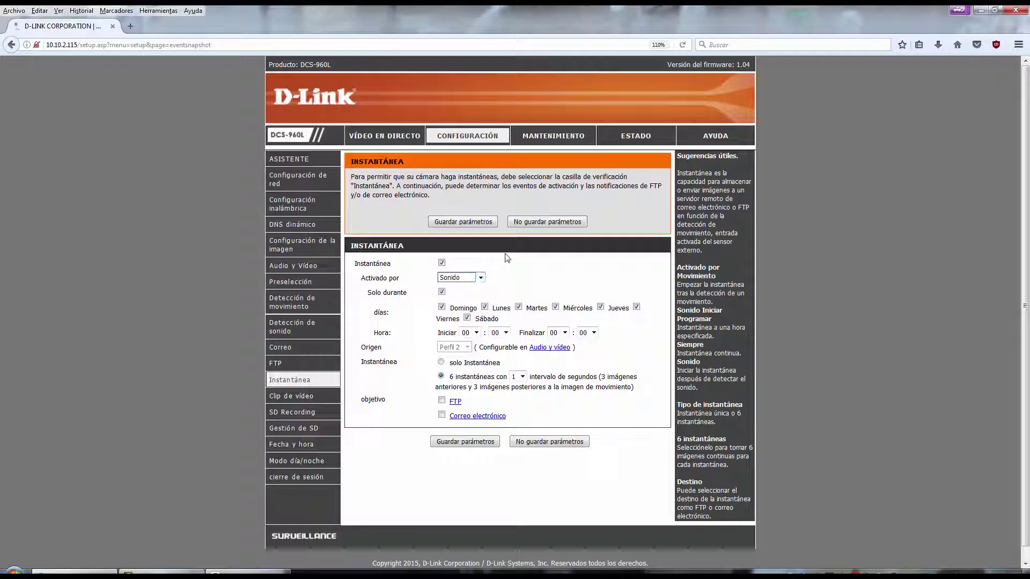
pyautogui.click(459, 278)
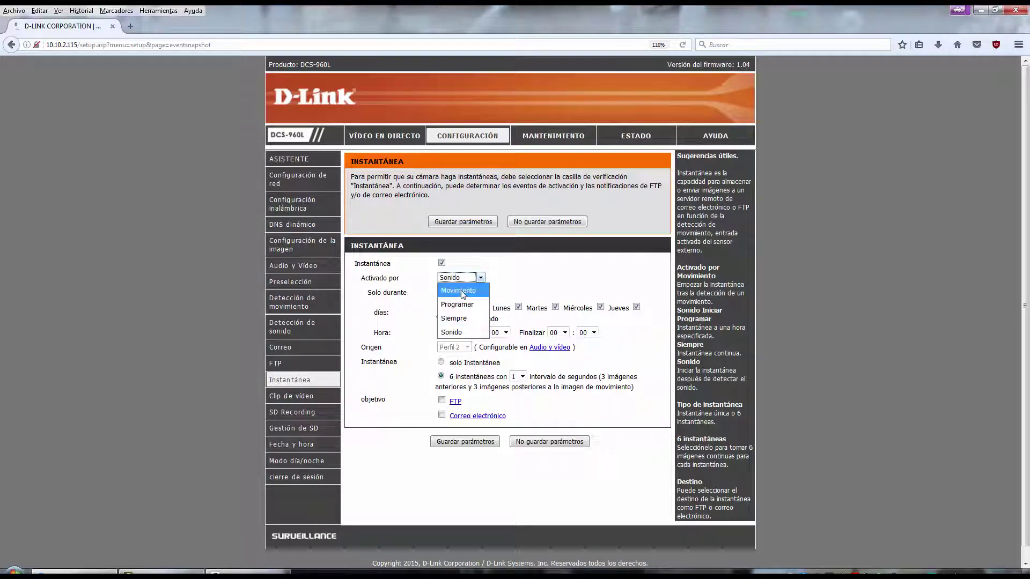
pyautogui.click(463, 293)
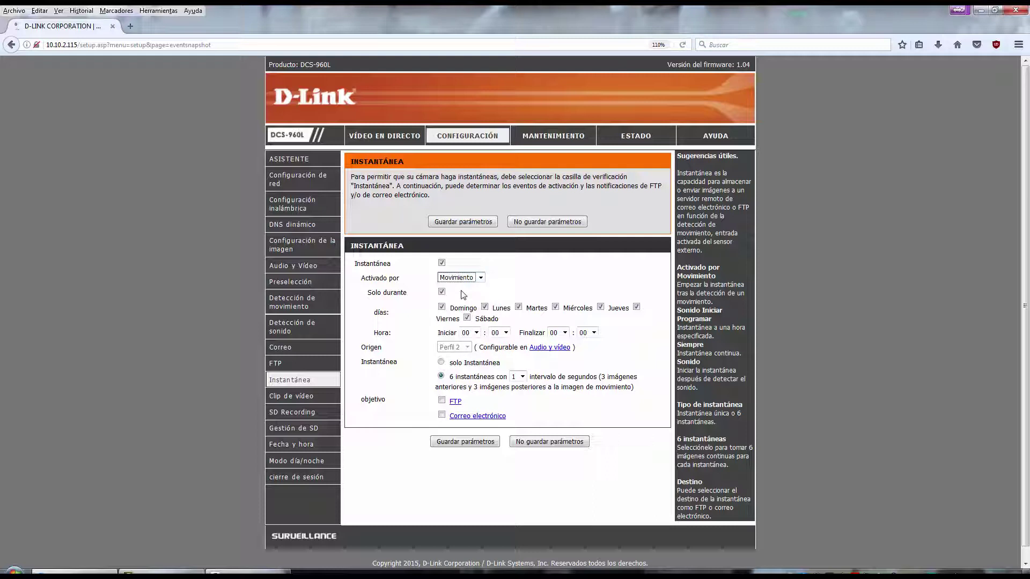
# Set the snapshot type to six snapshots at a 2-second interval and try the FTP and email targets.
pyautogui.click(441, 363)
pyautogui.click(442, 377)
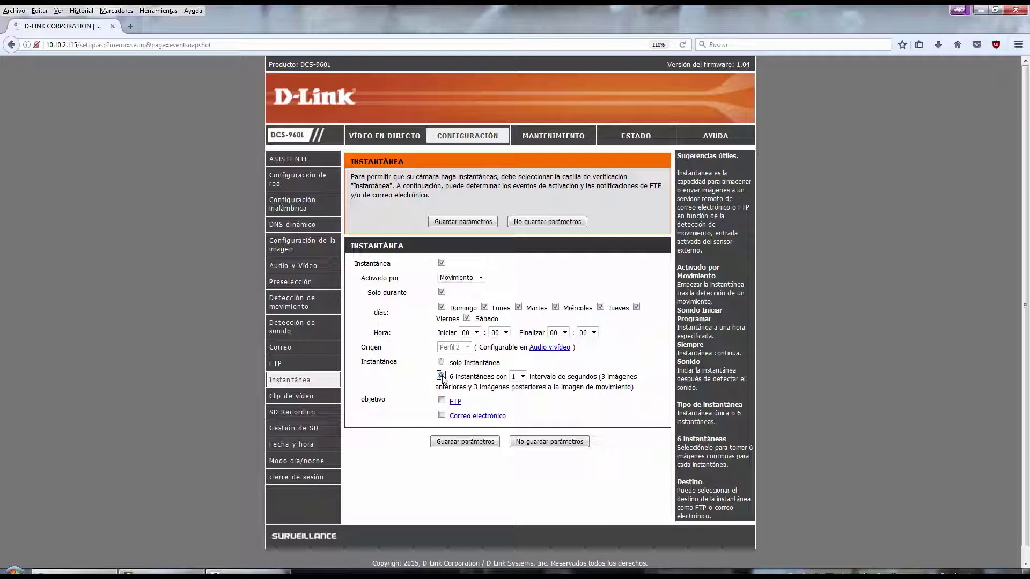
pyautogui.click(523, 378)
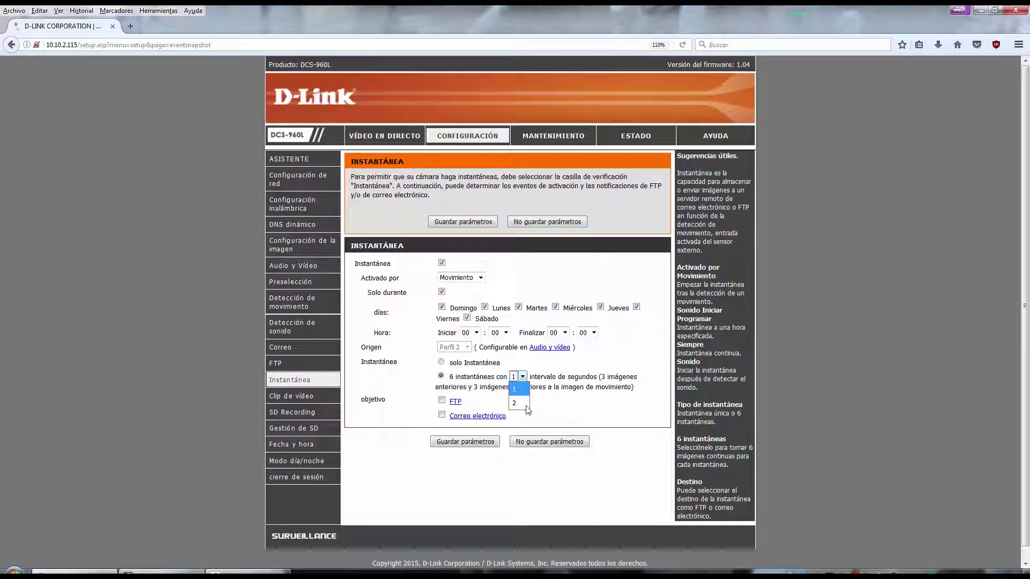
pyautogui.click(518, 403)
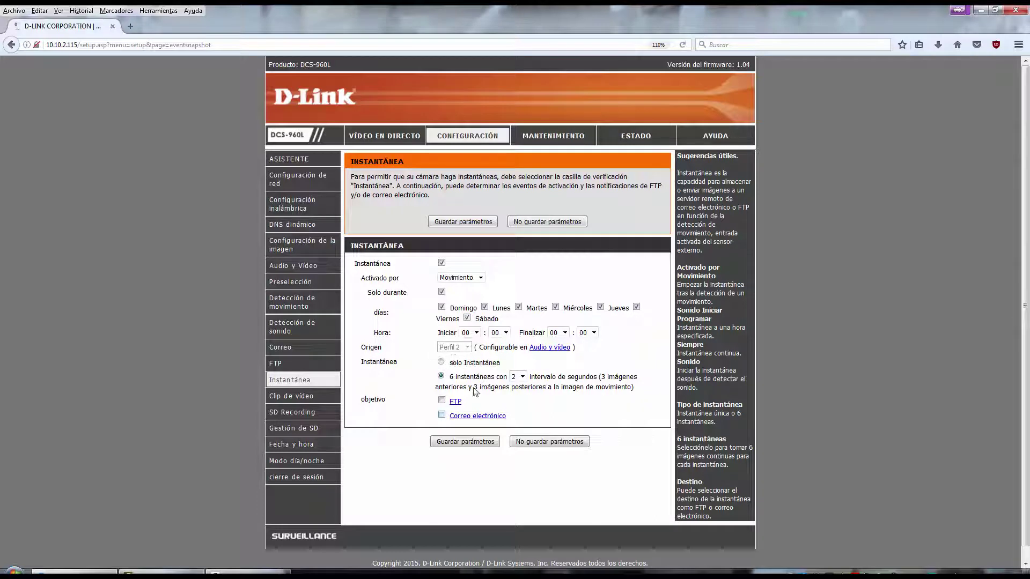
pyautogui.click(441, 414)
pyautogui.click(442, 401)
pyautogui.click(442, 416)
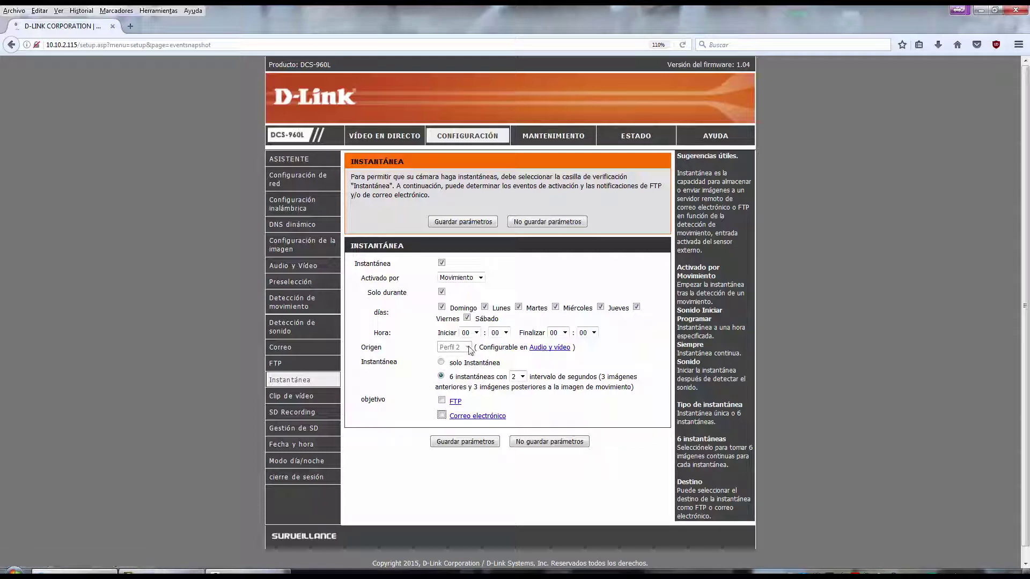
# View the audio and video profiles linked from the snapshot source, then return to the snapshot settings and enable snapshots.
pyautogui.click(538, 352)
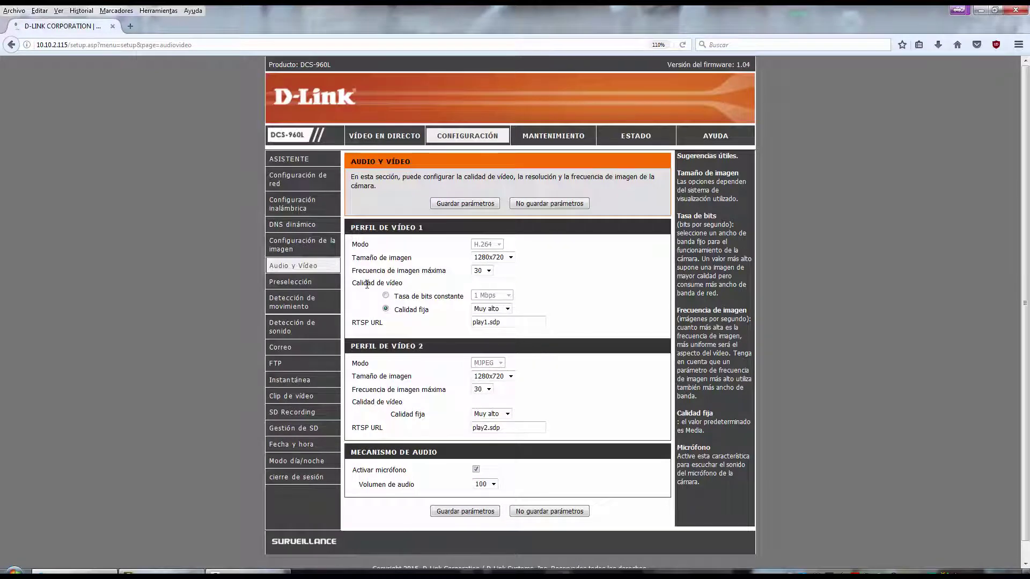
pyautogui.scroll(-2, 367, 284)
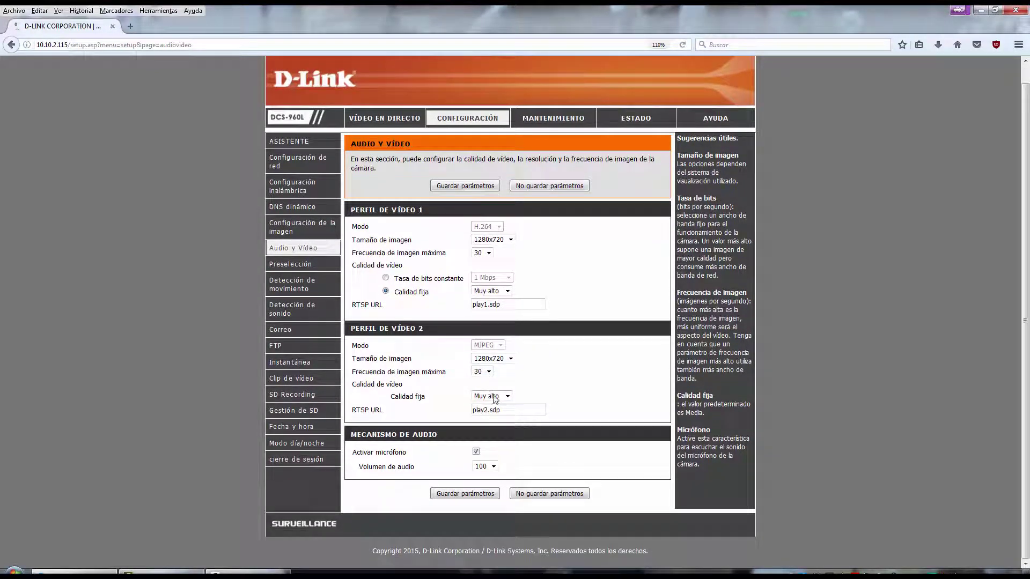
pyautogui.click(322, 364)
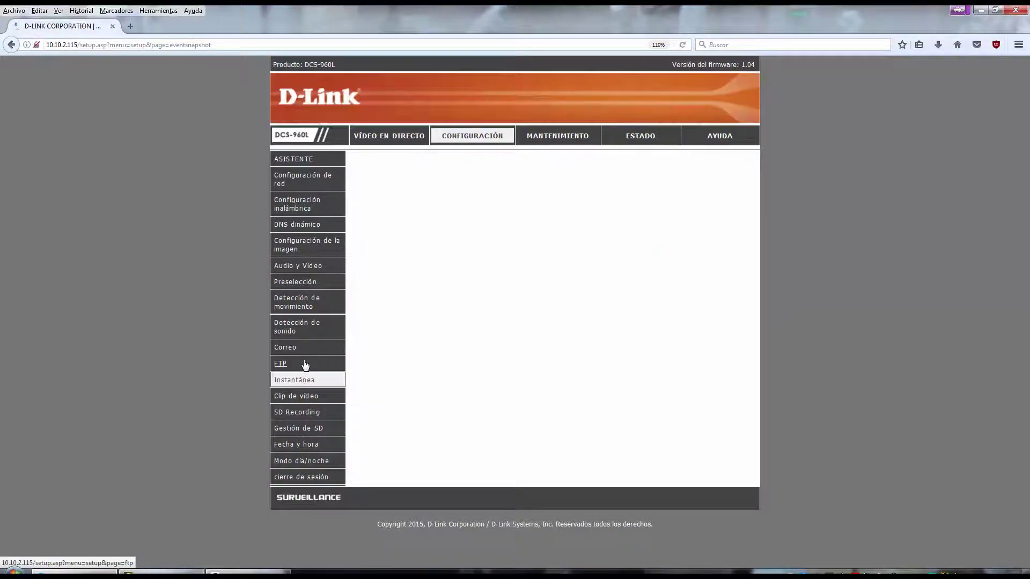
pyautogui.click(441, 262)
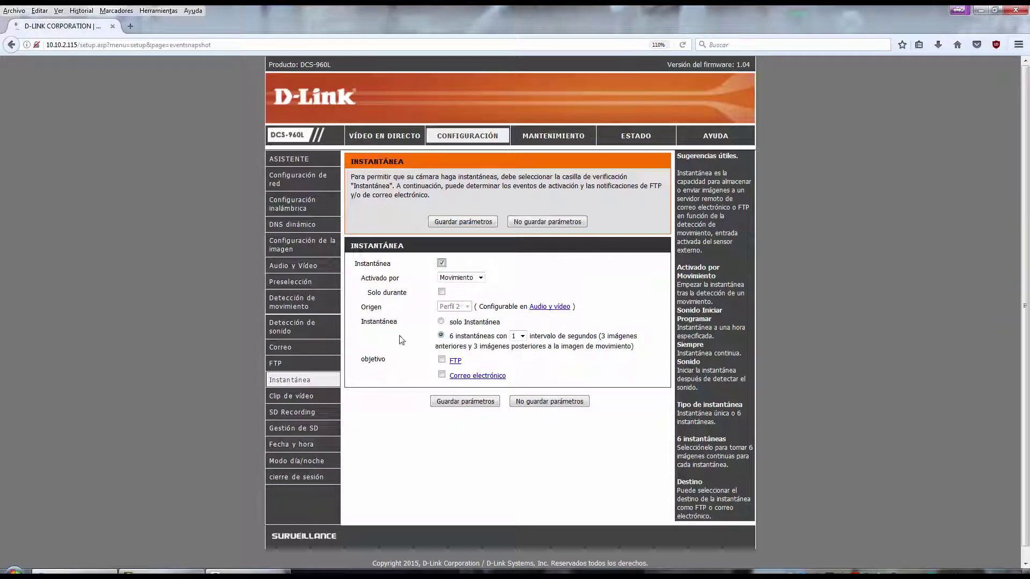
# Open the video clip settings, enable video clips, and set their trigger to Programar.
pyautogui.click(303, 398)
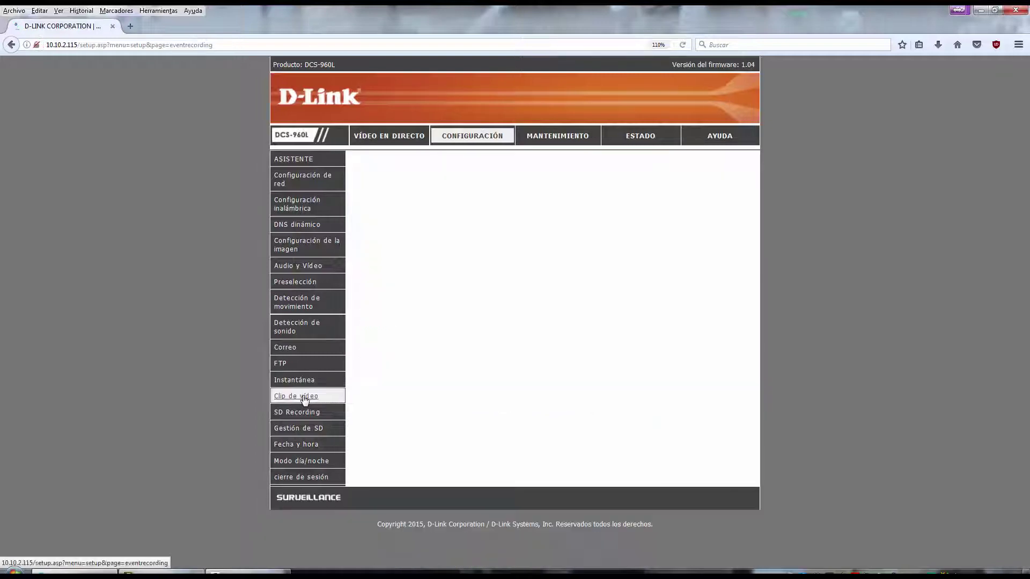
pyautogui.click(442, 255)
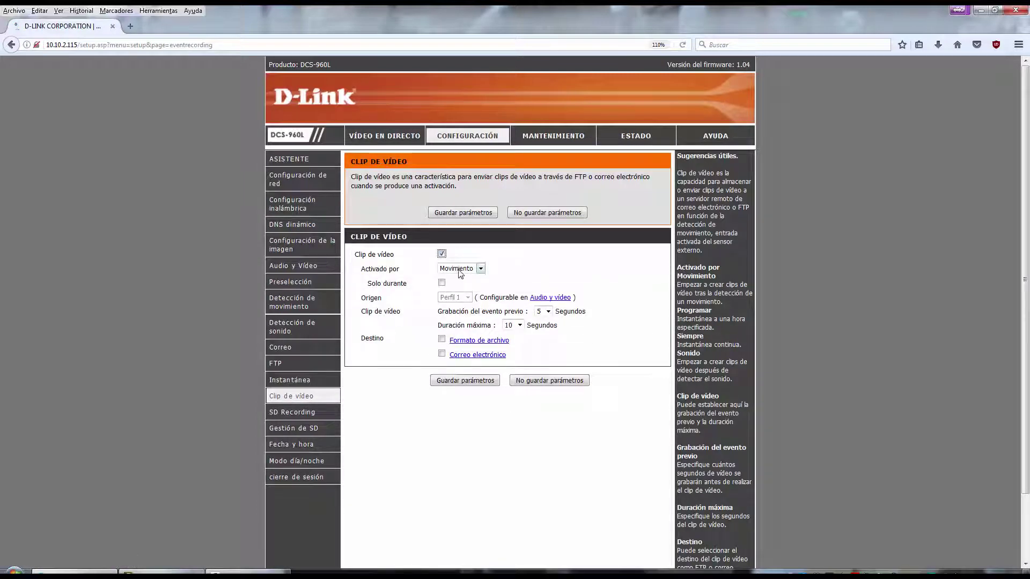
pyautogui.click(458, 269)
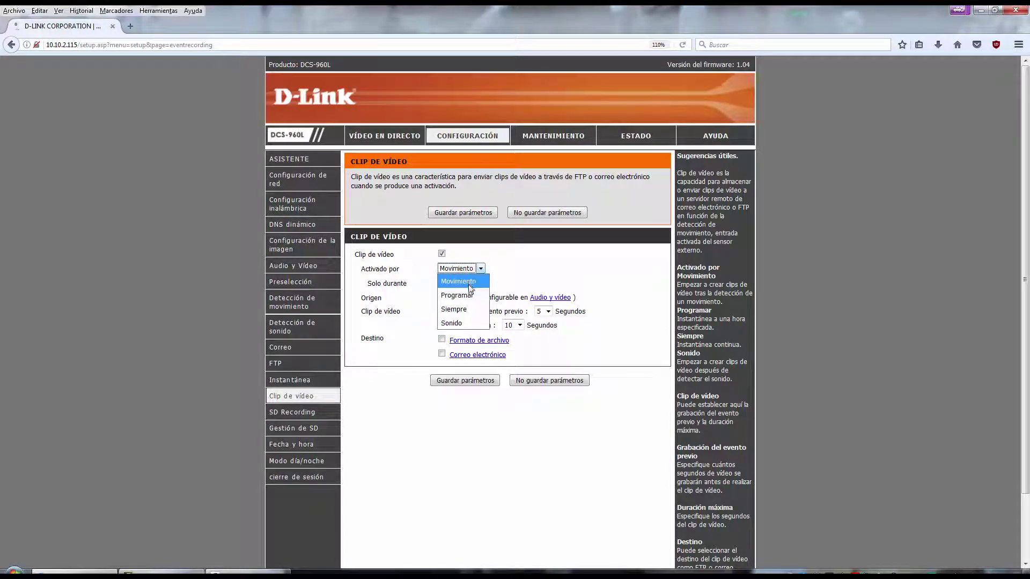
pyautogui.click(469, 285)
pyautogui.click(472, 270)
pyautogui.click(462, 295)
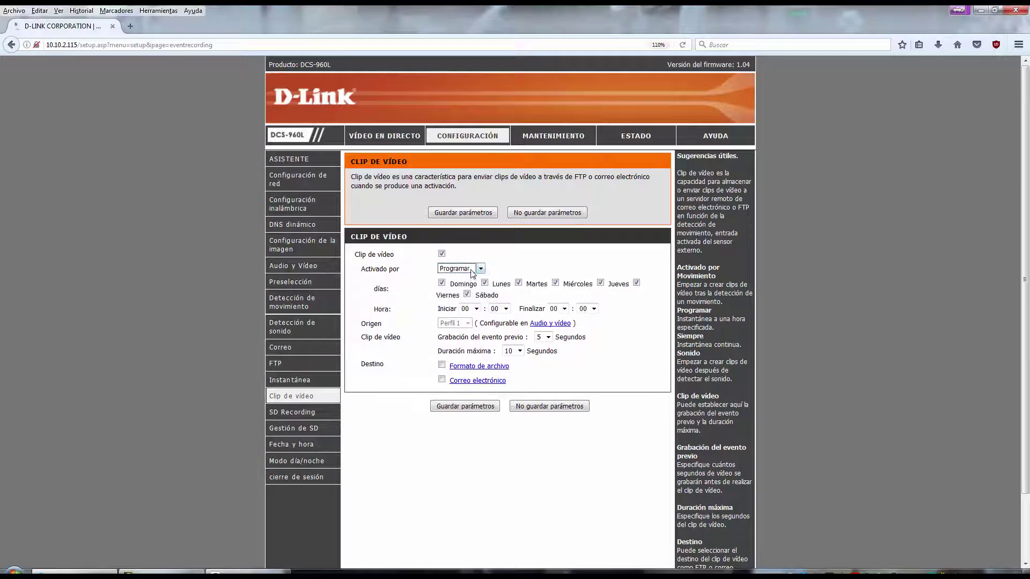
# Try the Siempre video clip trigger, then choose Sonido and restrict it to scheduled days and hours.
pyautogui.click(472, 270)
pyautogui.click(461, 309)
pyautogui.click(471, 270)
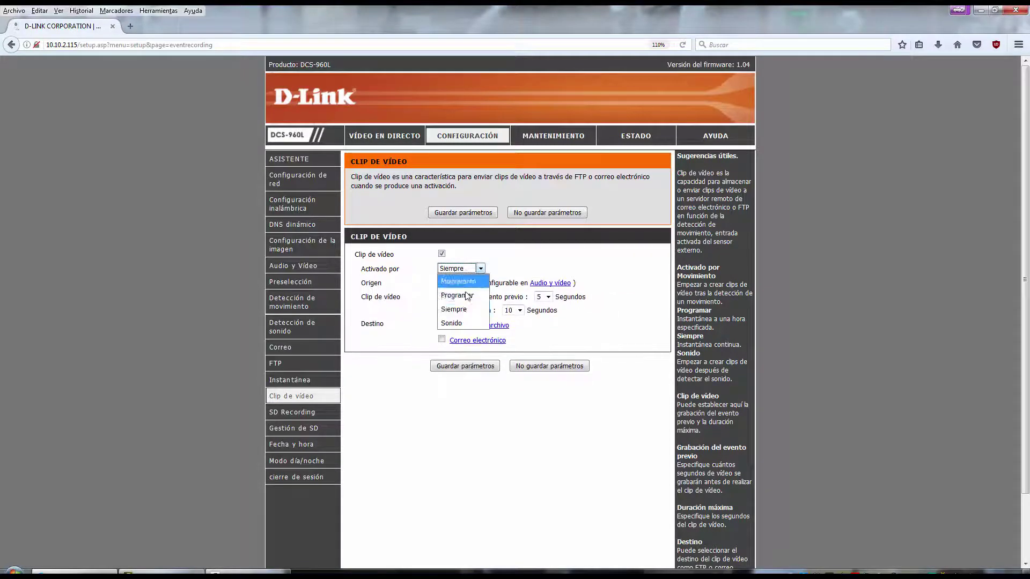
pyautogui.click(464, 324)
pyautogui.click(471, 270)
pyautogui.click(493, 281)
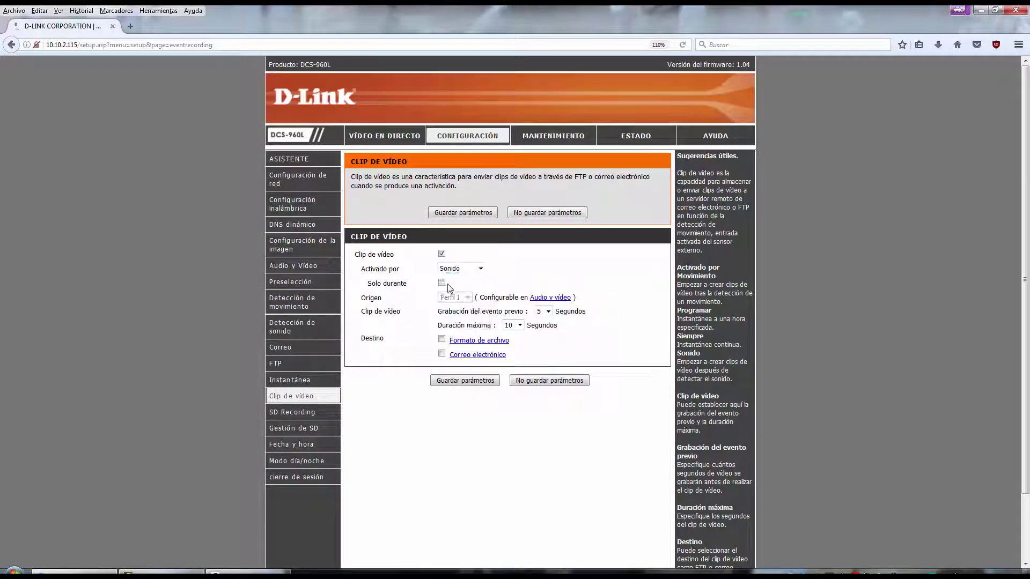
pyautogui.click(442, 284)
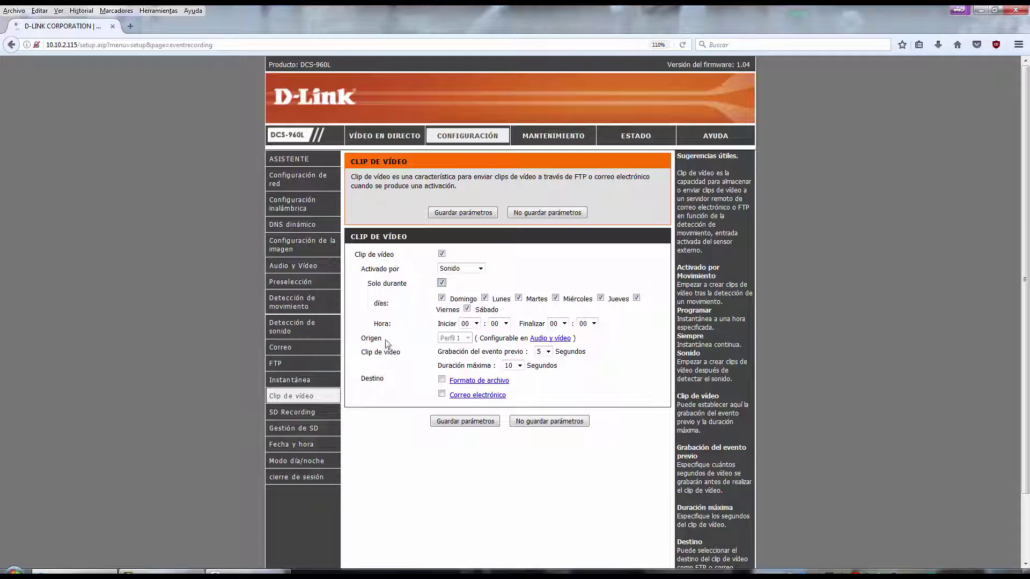
# Examine the video clip source and the available pre-event recording durations without changing them.
pyautogui.moveTo(371, 338); pyautogui.dragTo(400, 344)
pyautogui.click(411, 345)
pyautogui.moveTo(439, 352); pyautogui.dragTo(518, 354)
pyautogui.click(518, 355)
pyautogui.click(548, 352)
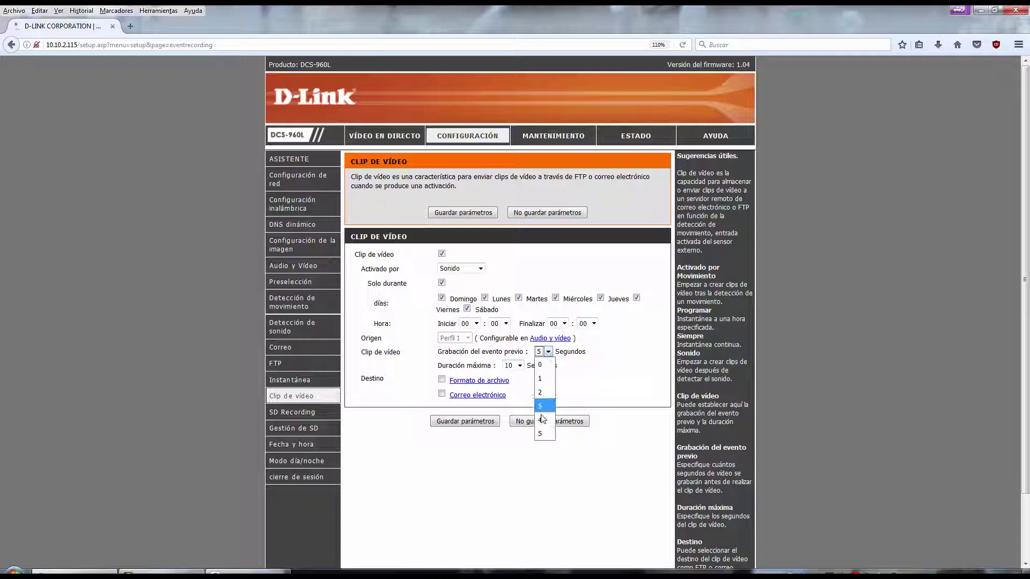
pyautogui.click(494, 380)
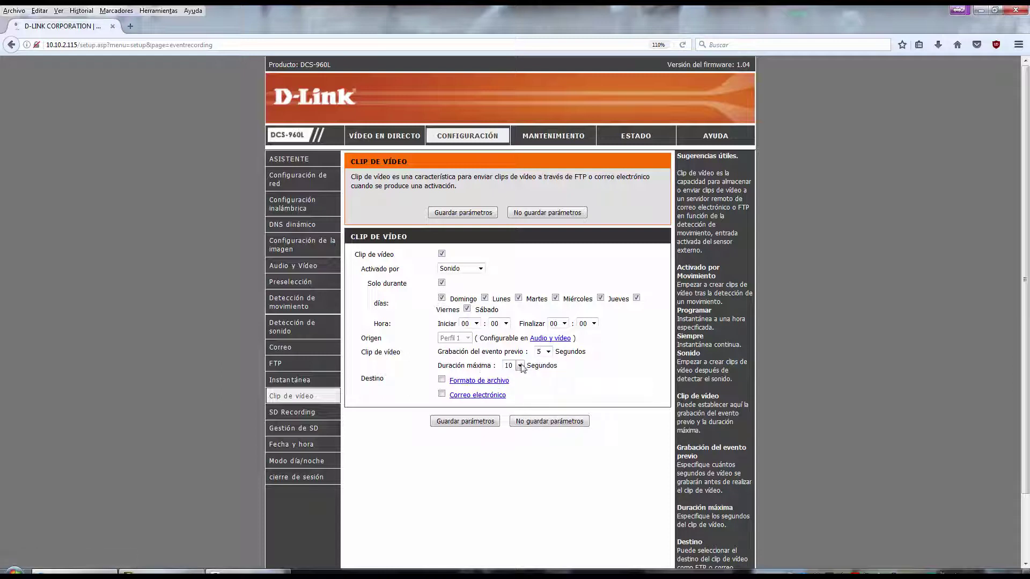
# Check the maximum video clip durations, then try the Correo electrónico and Formato de archivo destinations and leave both unselected.
pyautogui.click(519, 366)
pyautogui.click(514, 447)
pyautogui.click(442, 395)
pyautogui.click(442, 395)
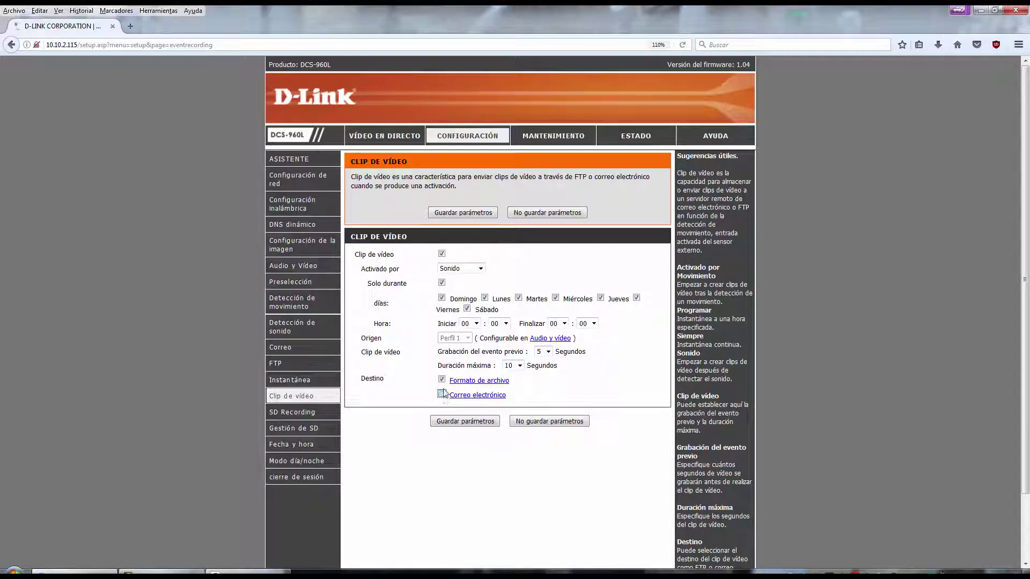
pyautogui.click(442, 380)
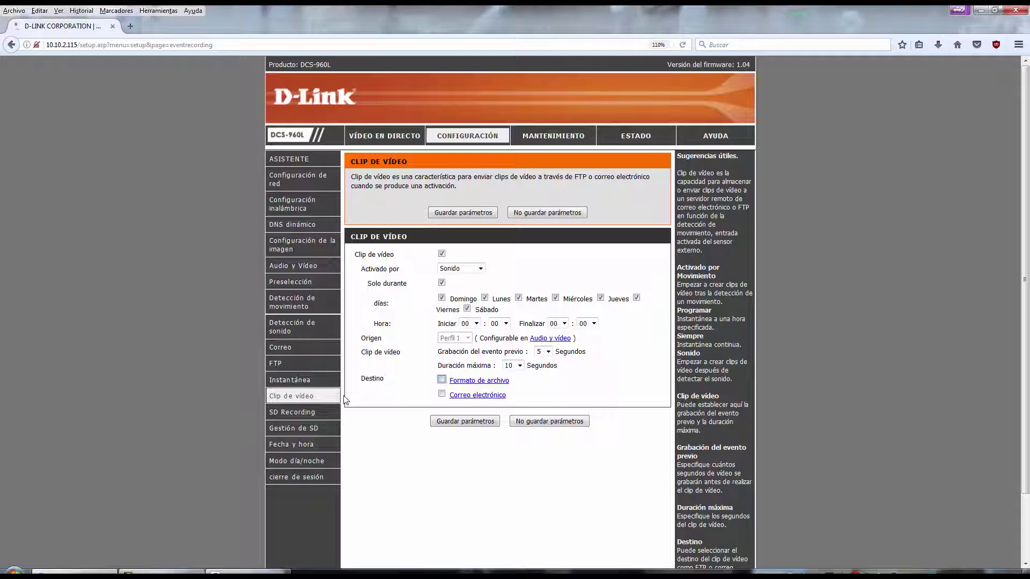
# Open the SD recording settings, enable SD recording, try the Programar and Siempre triggers, and set the trigger to Sonido.
pyautogui.click(310, 412)
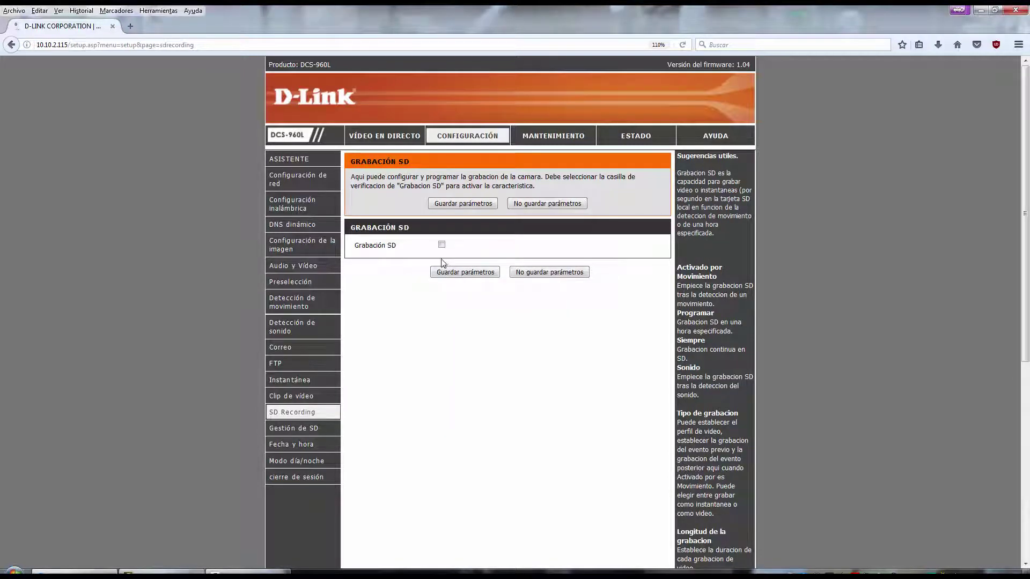
pyautogui.click(442, 245)
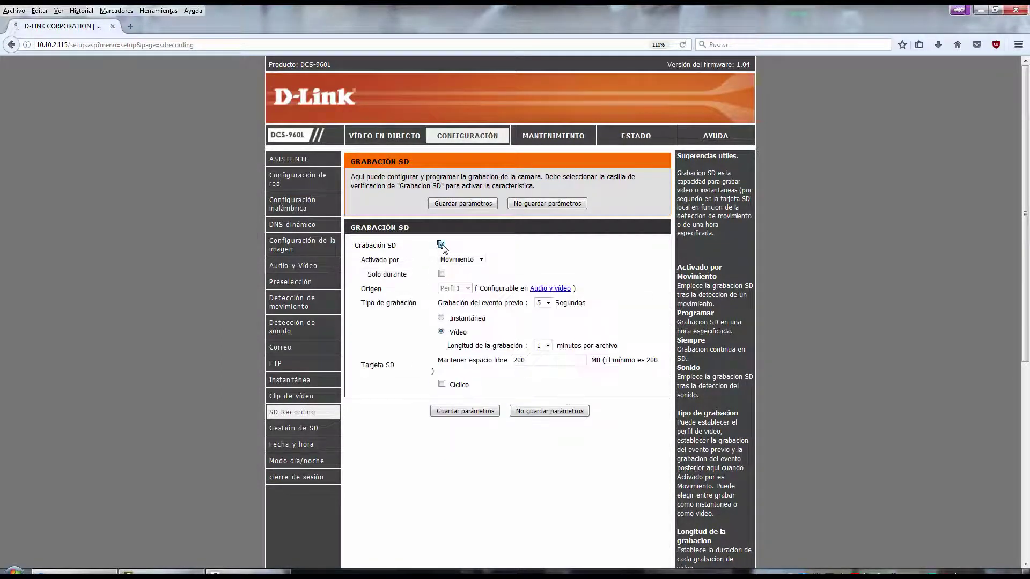
pyautogui.click(473, 260)
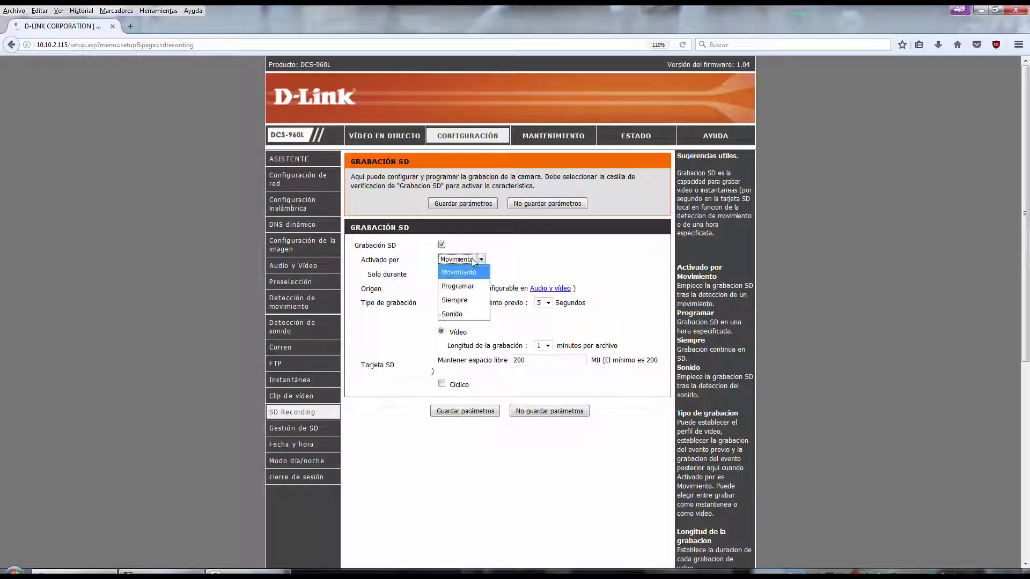
pyautogui.click(458, 286)
pyautogui.click(473, 259)
pyautogui.click(463, 300)
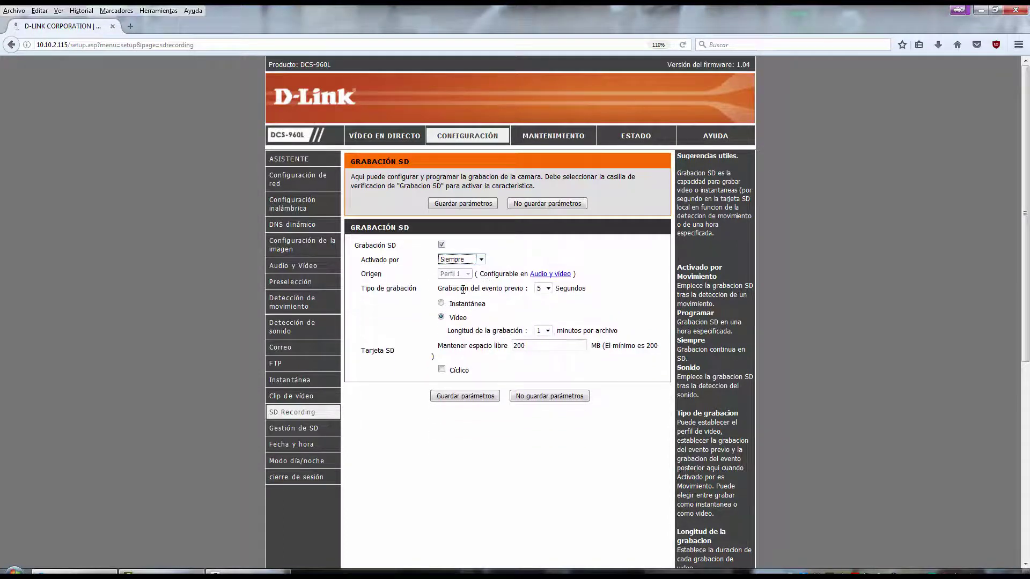
pyautogui.click(473, 259)
pyautogui.click(462, 314)
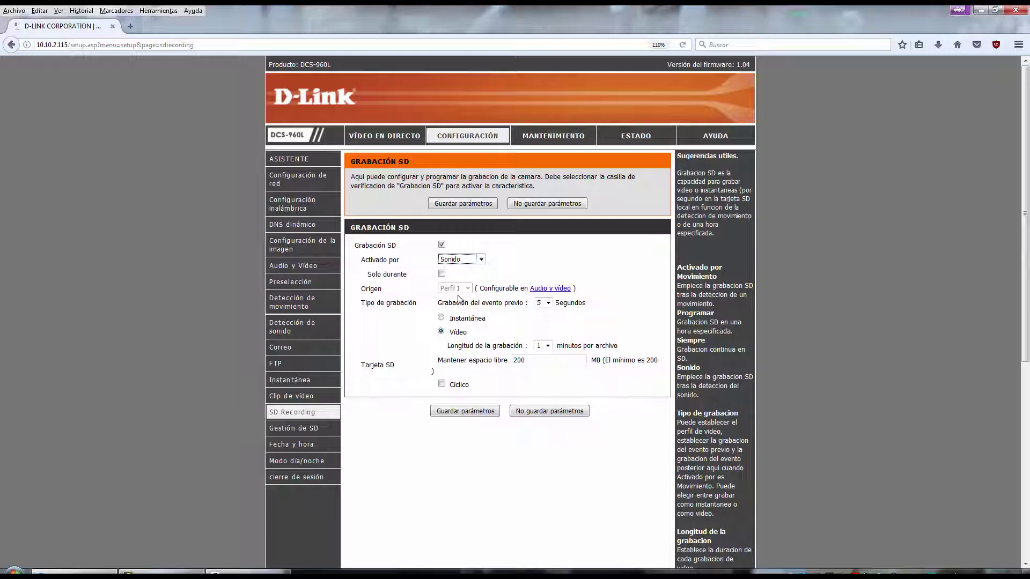
# Preview the Solo durante schedule fields for SD recording, then examine the pre-event and recording length choices without changing them.
pyautogui.click(442, 274)
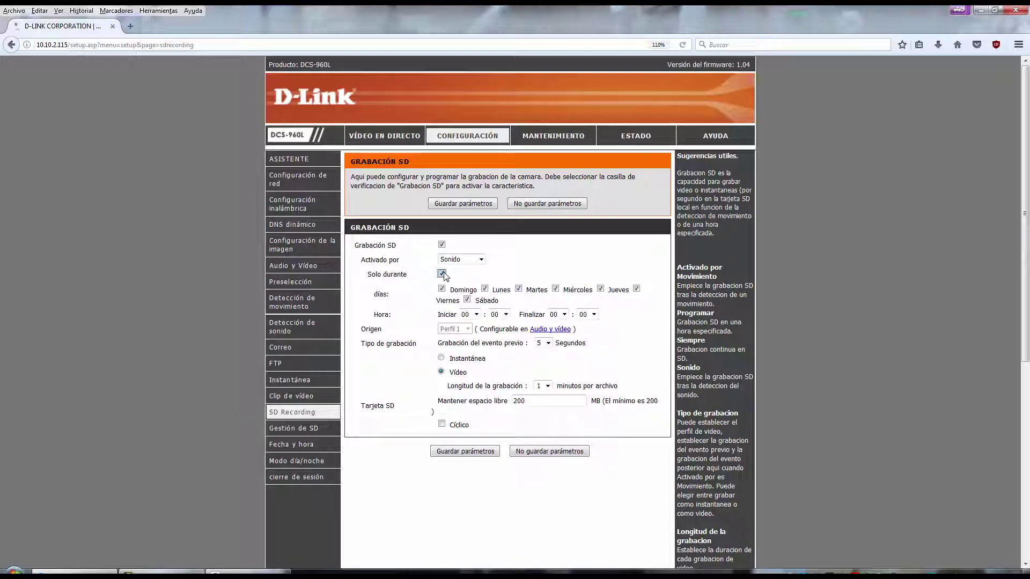
pyautogui.click(442, 274)
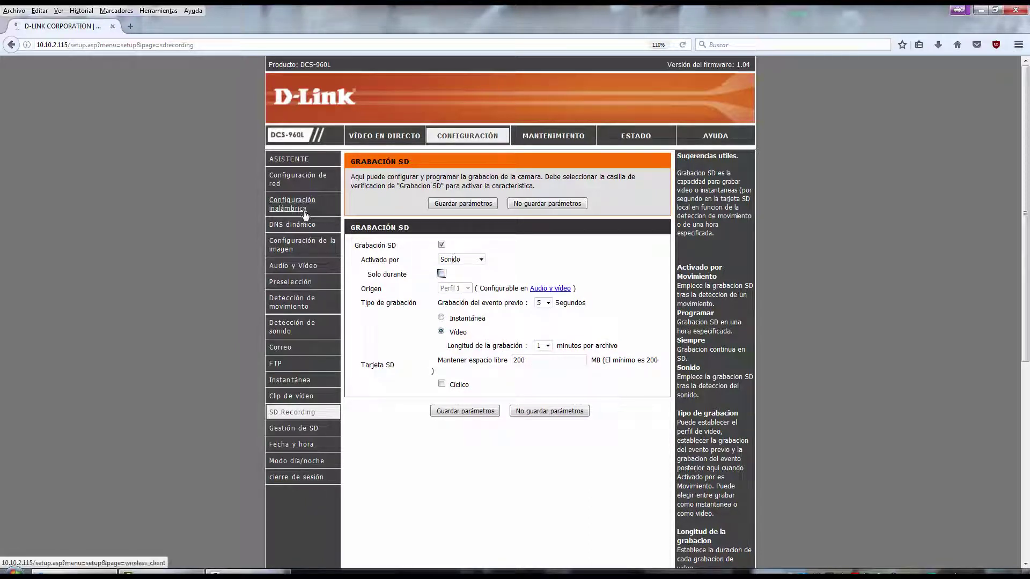
pyautogui.click(547, 304)
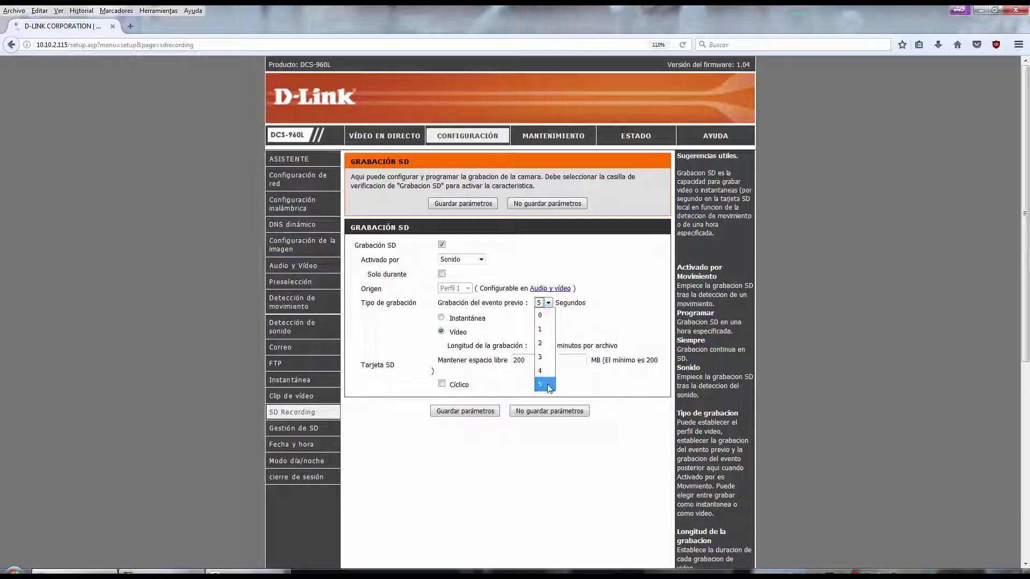
pyautogui.click(549, 388)
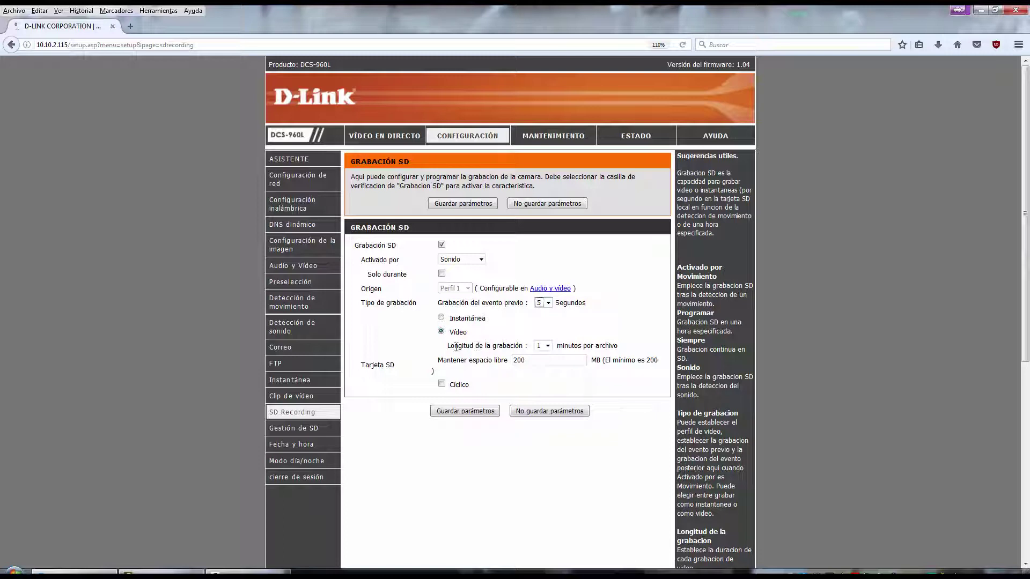
pyautogui.click(548, 346)
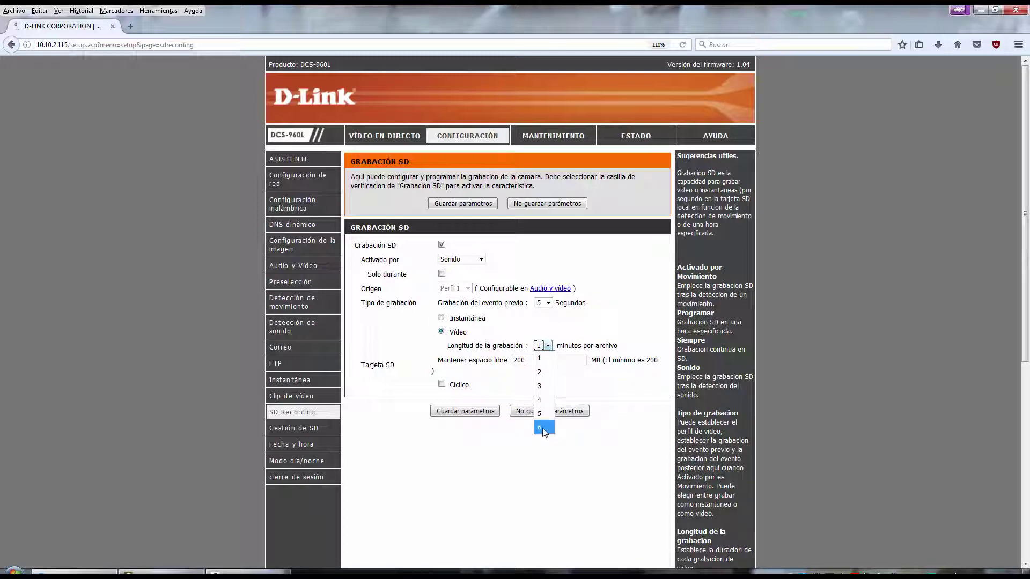
pyautogui.click(542, 476)
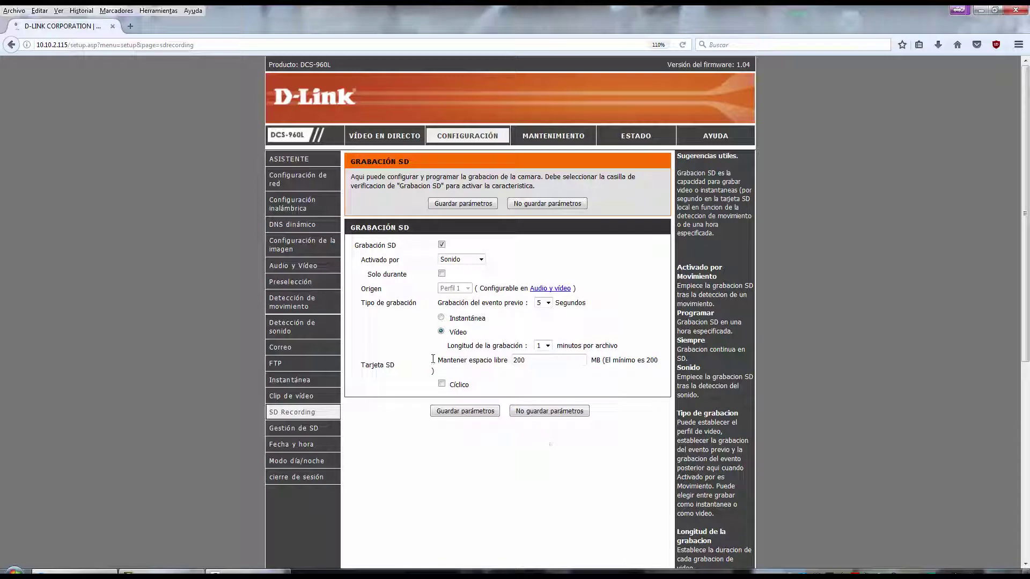
# Review the SD card's free-space and Cíclico options, then set the SD recording type to Instantánea.
pyautogui.moveTo(433, 359); pyautogui.dragTo(514, 376)
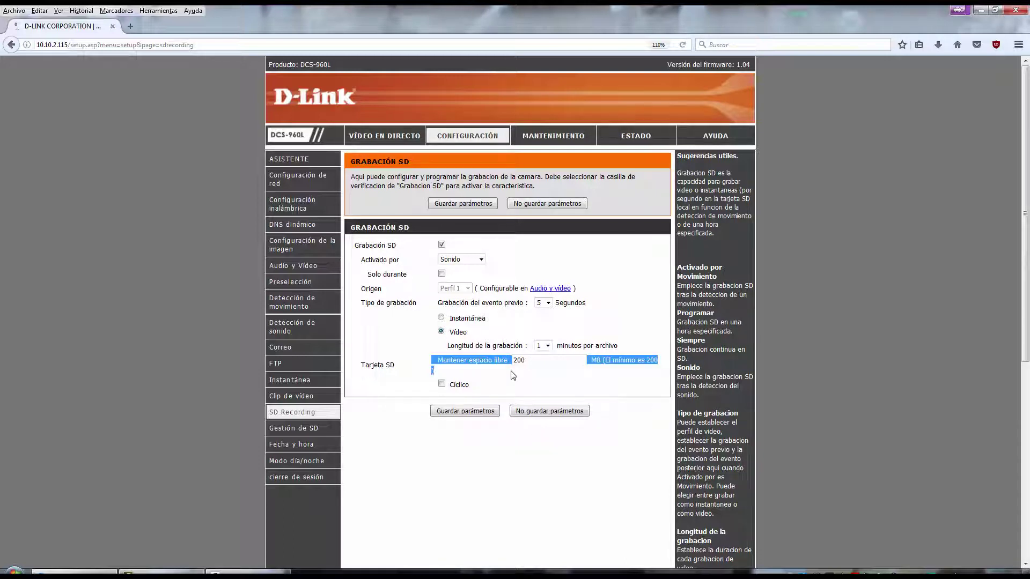
pyautogui.click(510, 384)
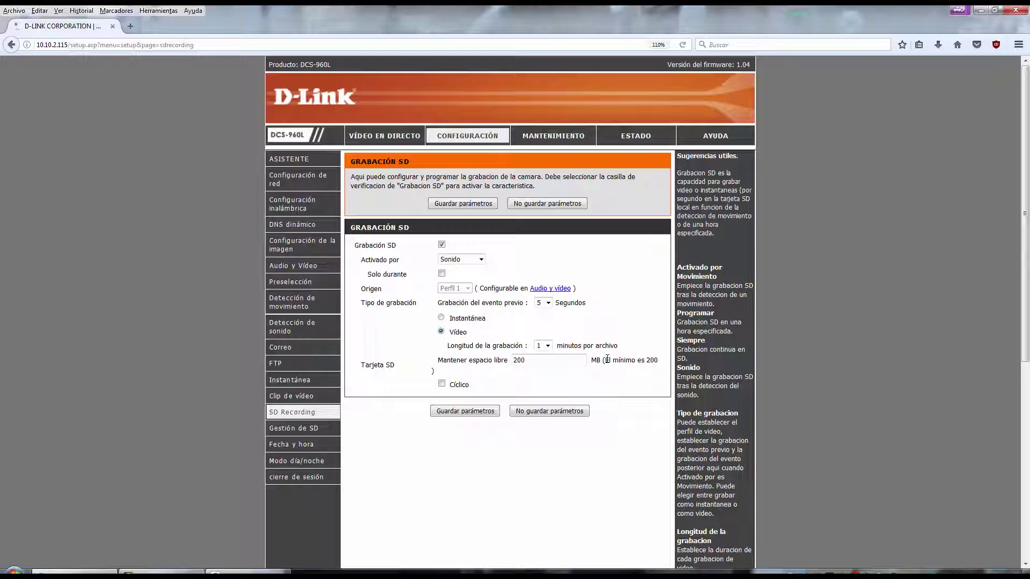
pyautogui.click(441, 384)
pyautogui.click(441, 384)
pyautogui.click(442, 319)
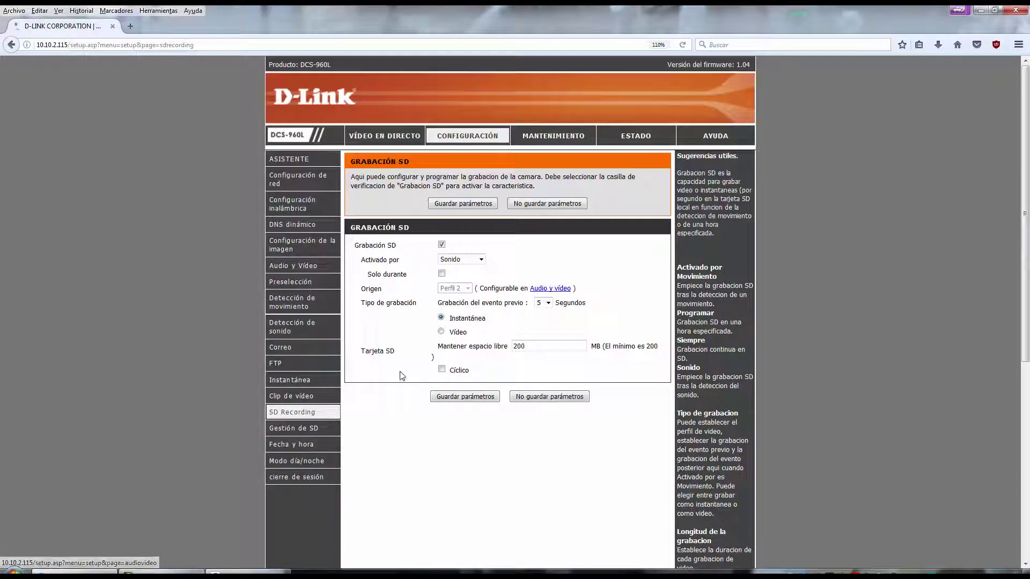
# Open the SD card management page and browse into the 20170306 folder.
pyautogui.click(309, 429)
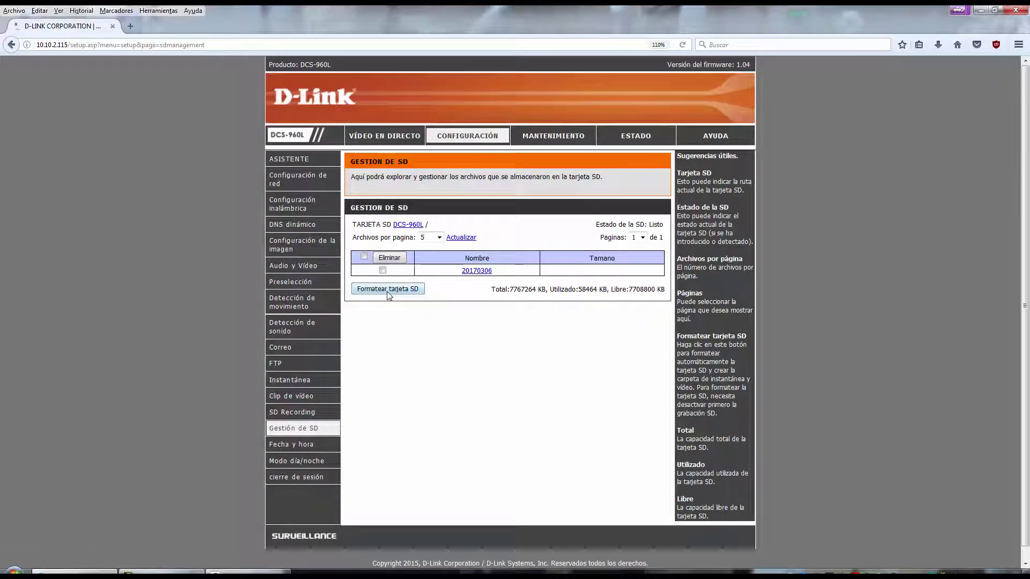
pyautogui.click(476, 271)
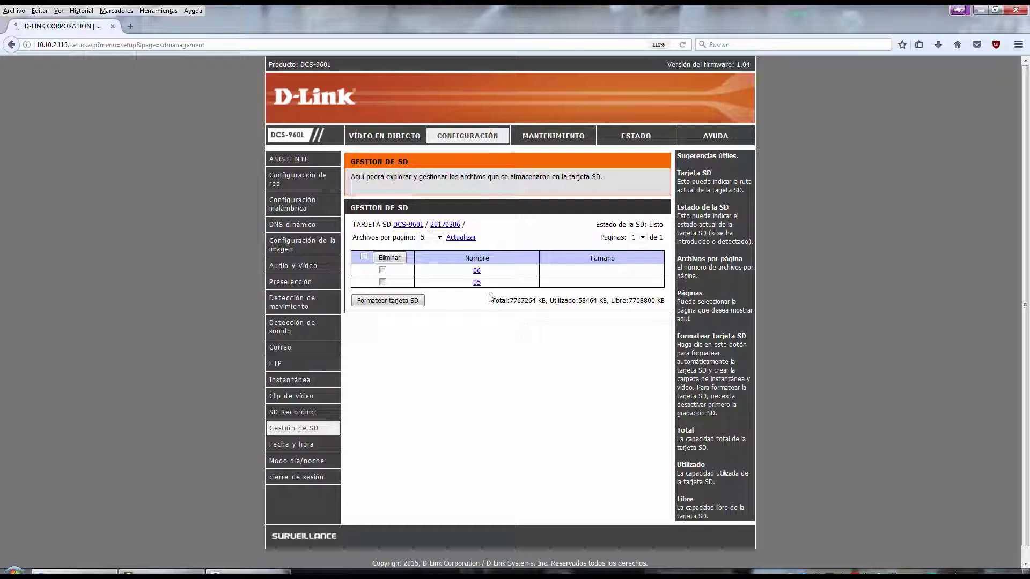
# In the date and time settings, choose (GMT+01:00) Ámsterdam, Berlín, Berna, Roma, Estocolmo, Viena as the time zone and enable the NTP server.
pyautogui.click(293, 446)
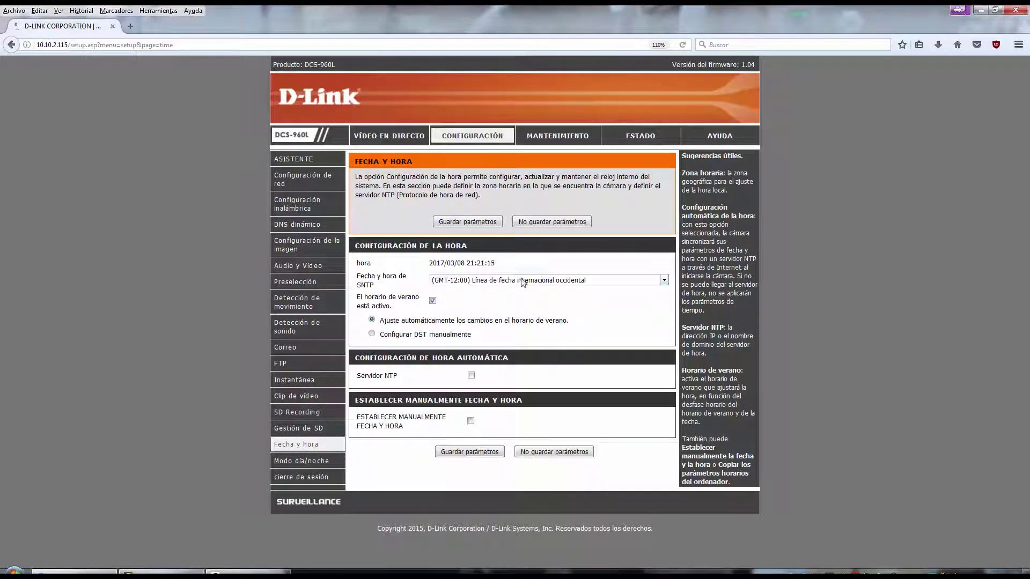
pyautogui.click(523, 282)
pyautogui.click(500, 276)
pyautogui.click(664, 280)
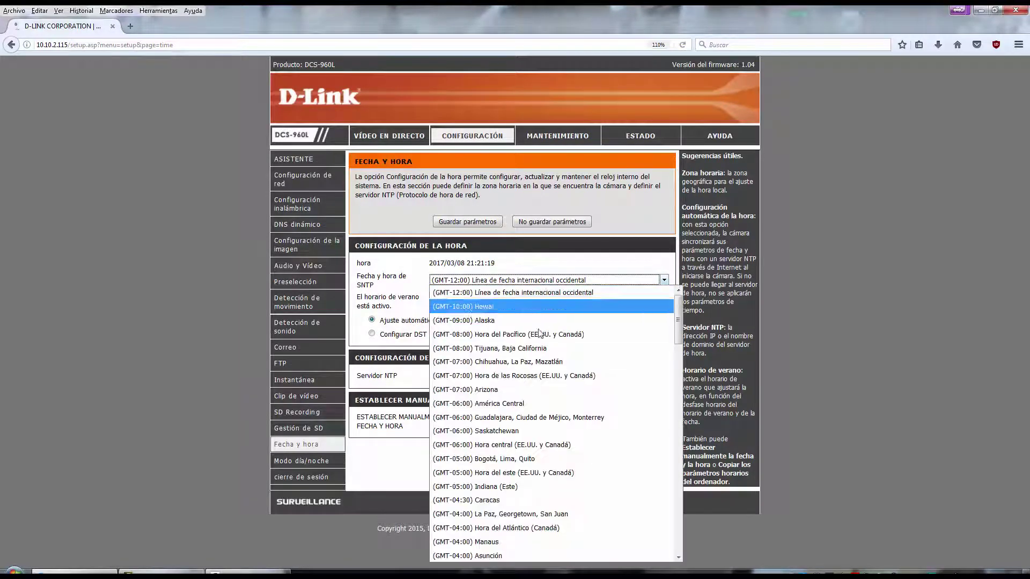
pyautogui.scroll(-10, 539, 341)
pyautogui.scroll(-8, 538, 344)
pyautogui.scroll(10, 538, 343)
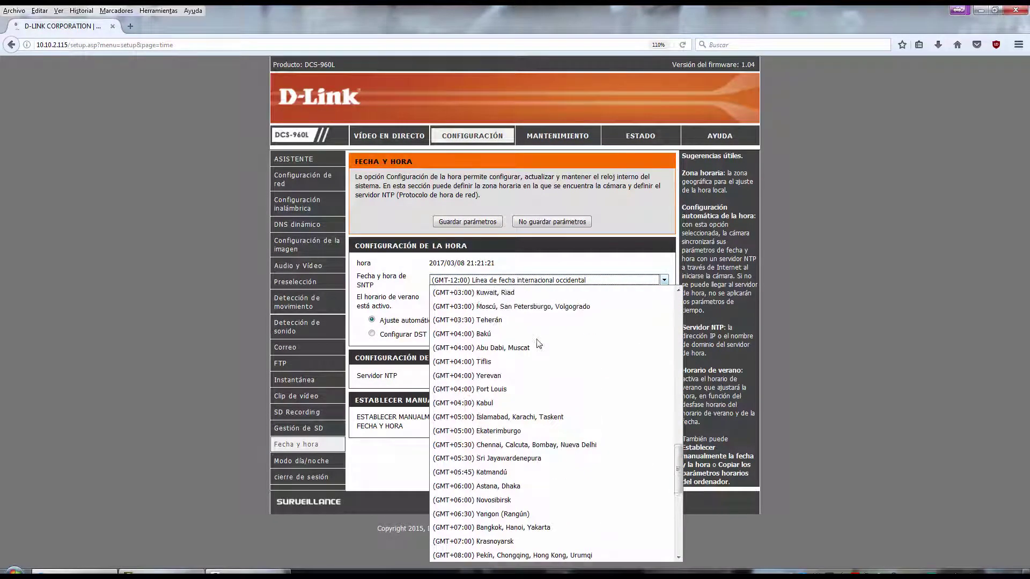
pyautogui.scroll(3, 538, 344)
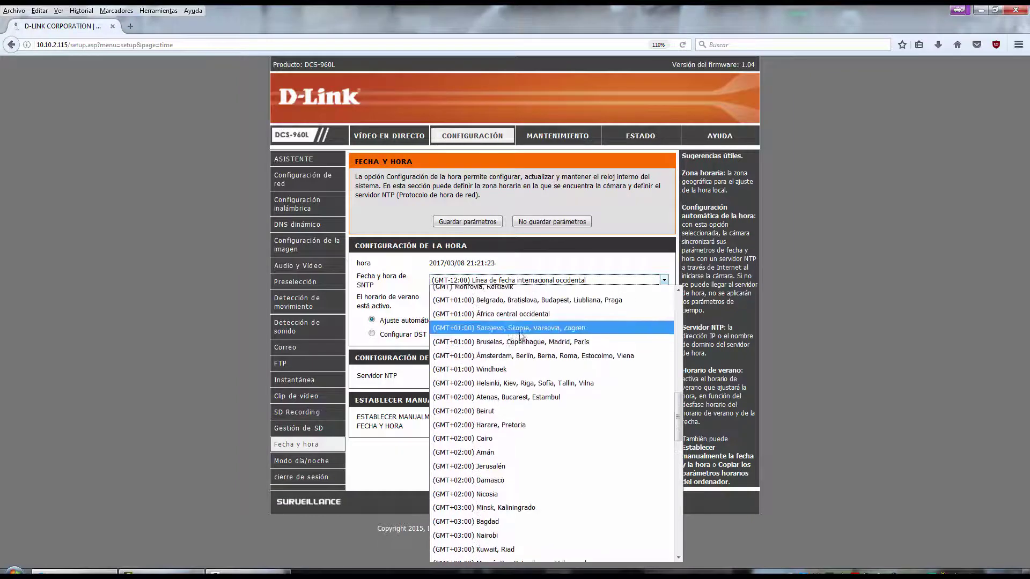
pyautogui.click(504, 355)
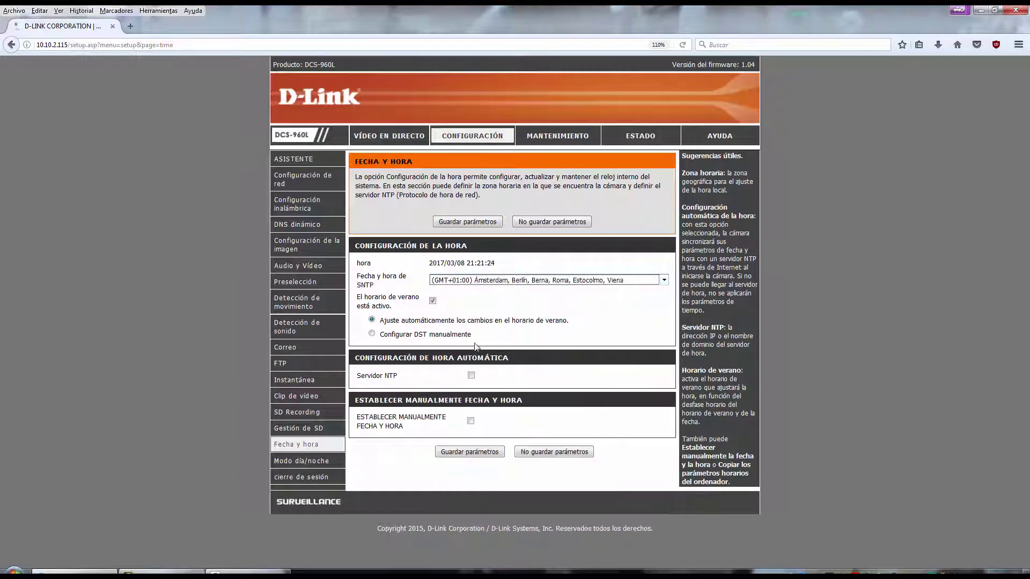
pyautogui.click(471, 376)
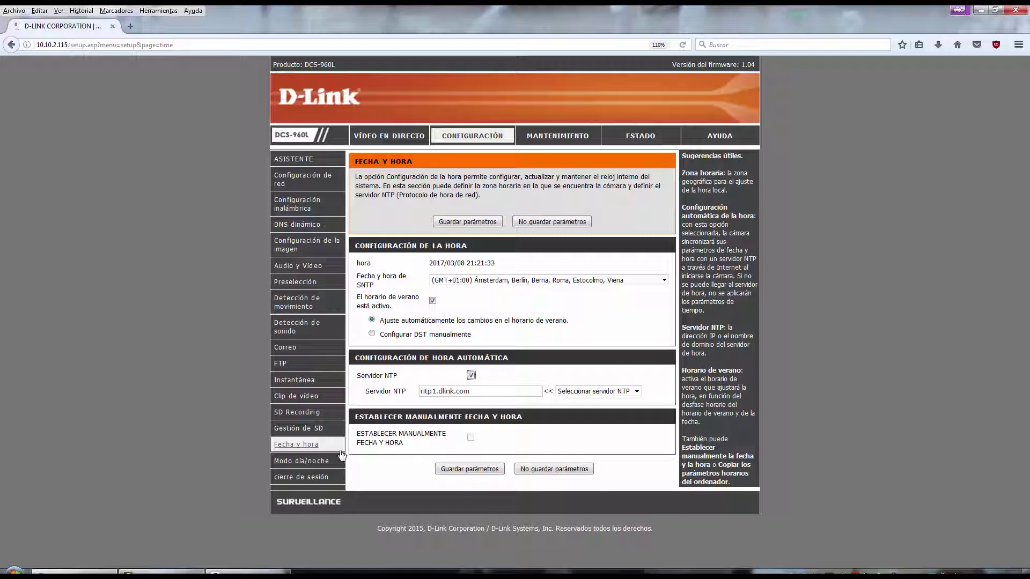
# Open the day/night mode settings, try the manual, always-day, always-night and scheduled modes, and return the selection to Automático.
pyautogui.click(317, 463)
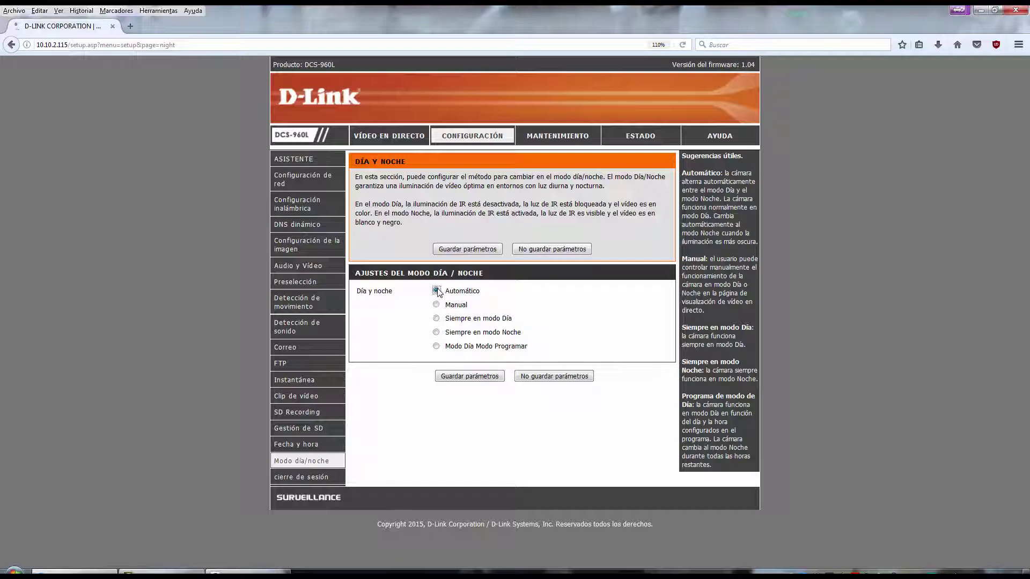
pyautogui.click(436, 305)
pyautogui.click(436, 319)
pyautogui.click(436, 332)
pyautogui.click(437, 347)
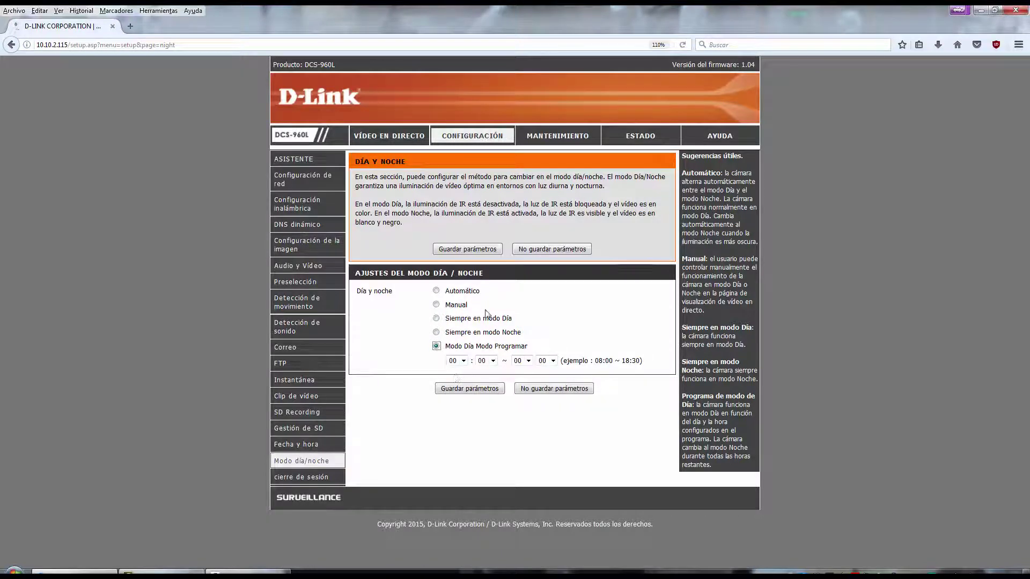
pyautogui.click(436, 291)
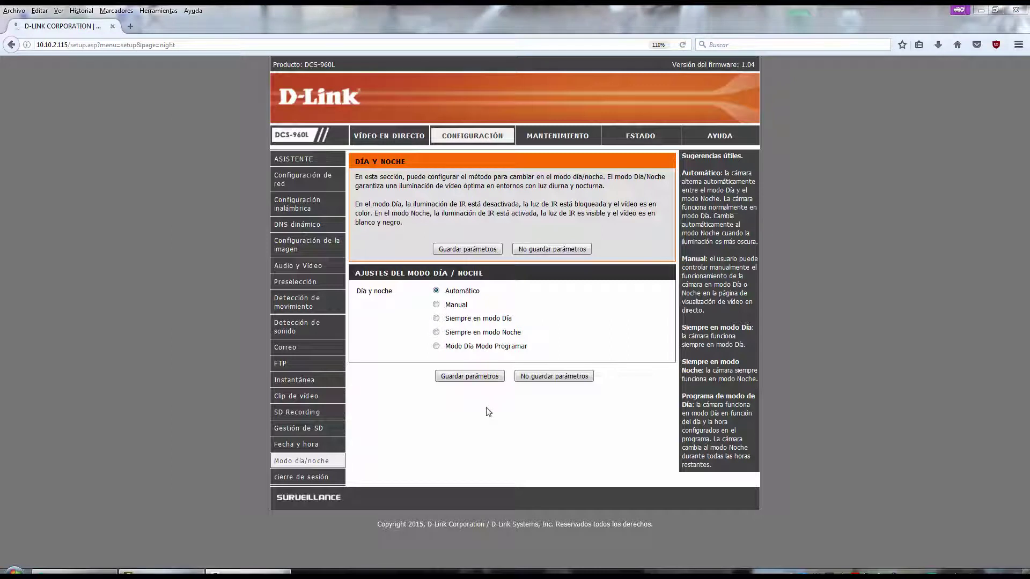
# Open the maintenance administration page, try turning the camera LED off, and set it back to Normal.
pyautogui.click(549, 138)
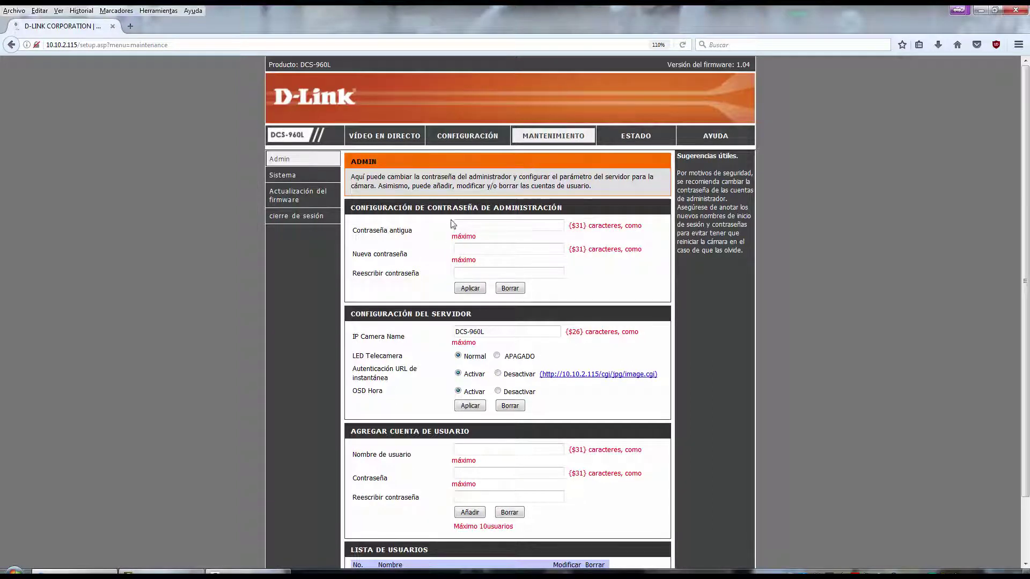
pyautogui.scroll(-3, 455, 221)
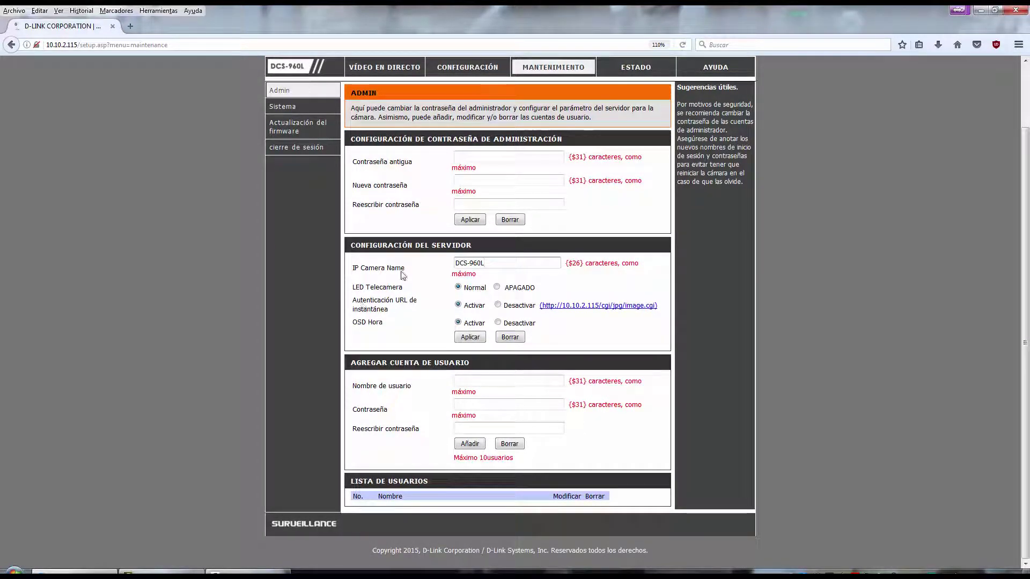
pyautogui.click(497, 287)
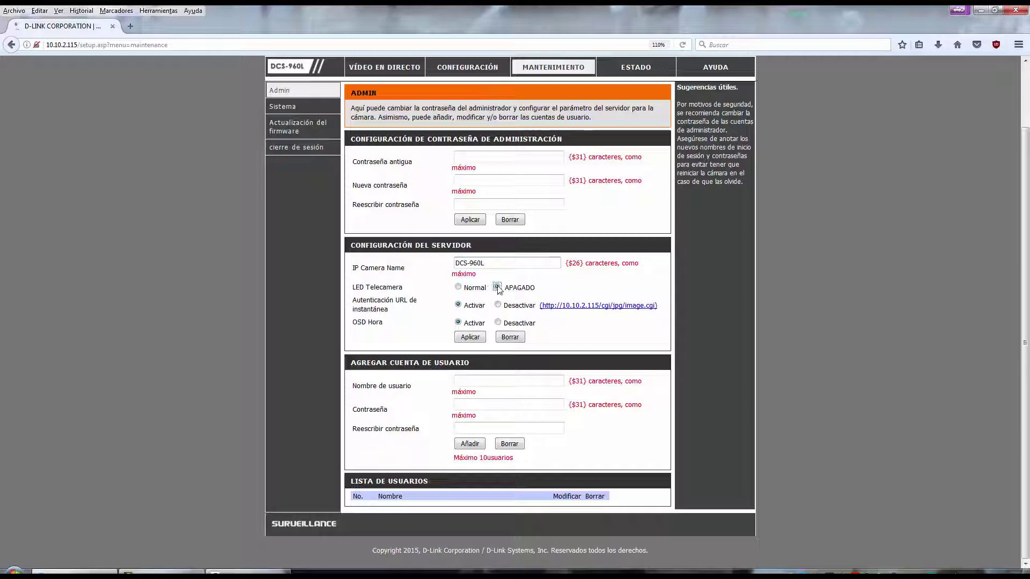
pyautogui.click(458, 287)
# View the camera's snapshot URL in a separate tab, refresh the image once, and close that tab.
pyautogui.middleClick(570, 305)
pyautogui.click(207, 26)
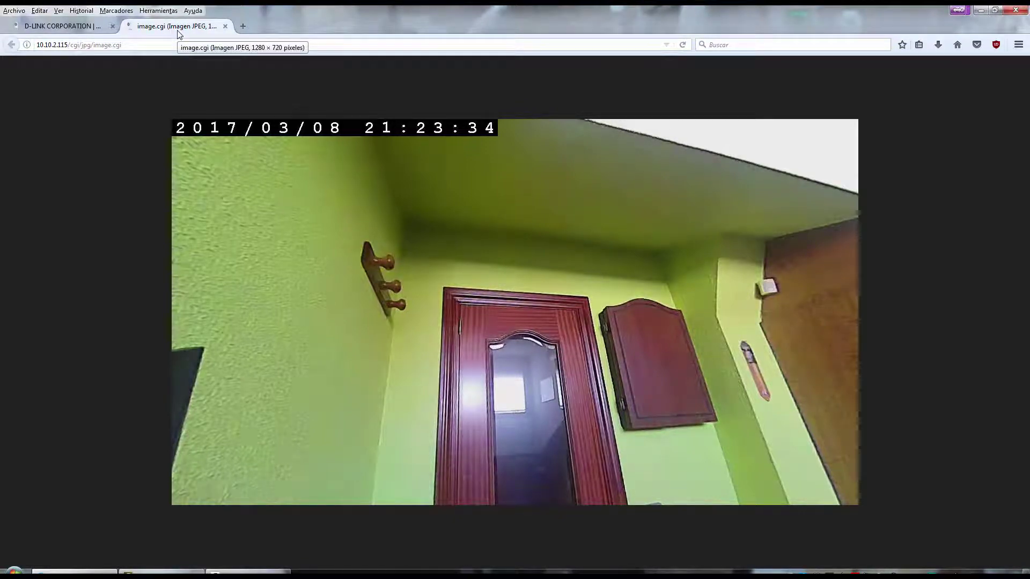
pyautogui.press('F5')
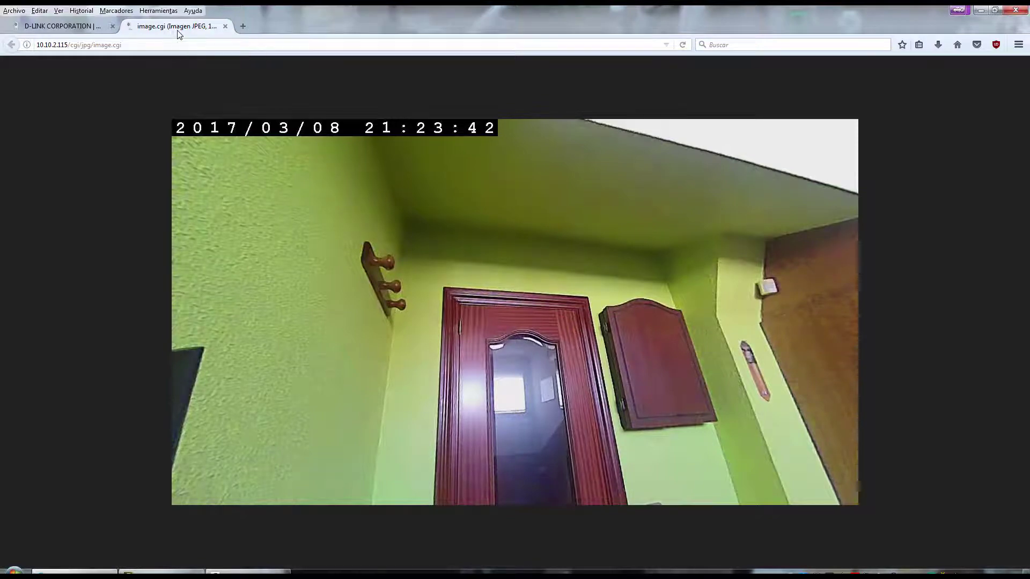
pyautogui.hotkey('ctrl', 'w')
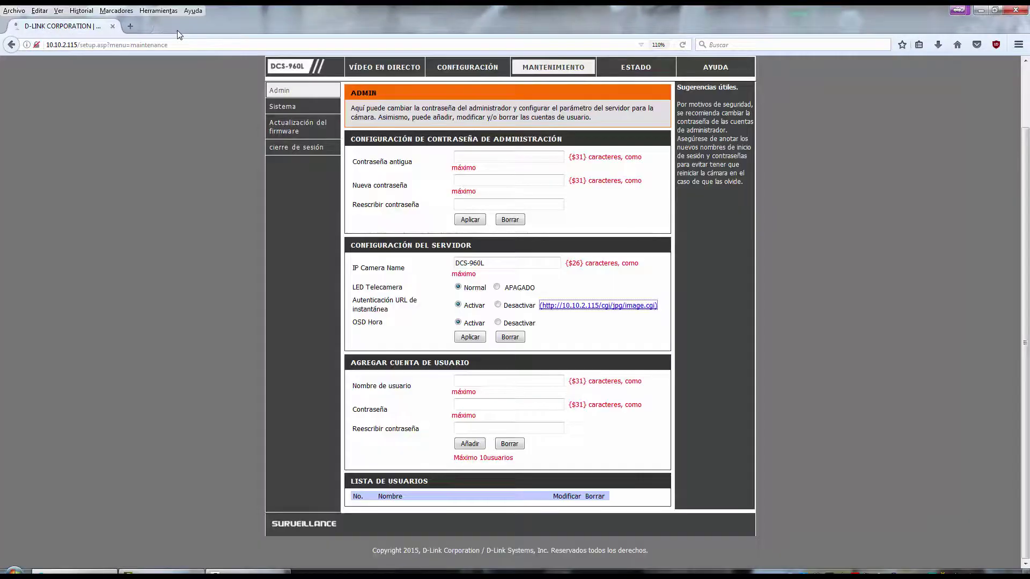
# Try disabling the OSD Hora display in the server configuration, then reactivate it.
pyautogui.click(498, 323)
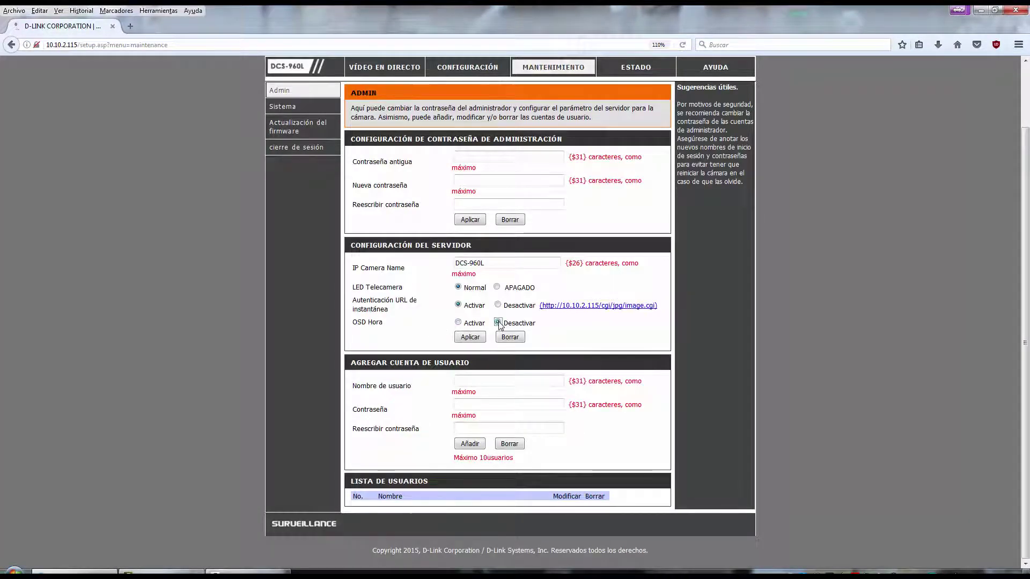
pyautogui.click(458, 323)
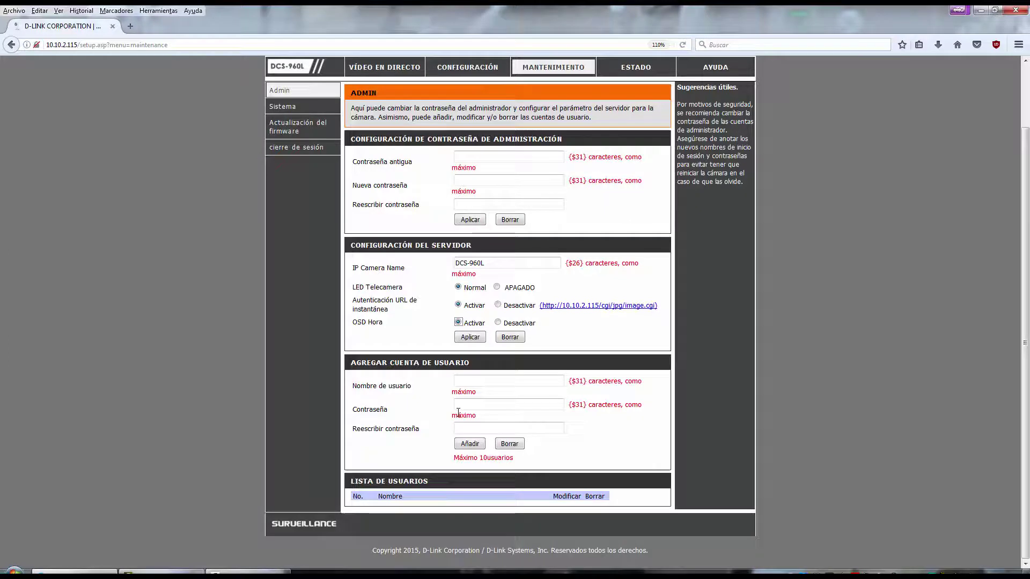
# Review the Sistema maintenance page, try the scheduled reboot option and turn it back off, and open the firmware update page.
pyautogui.scroll(3, 298, 167)
pyautogui.click(296, 174)
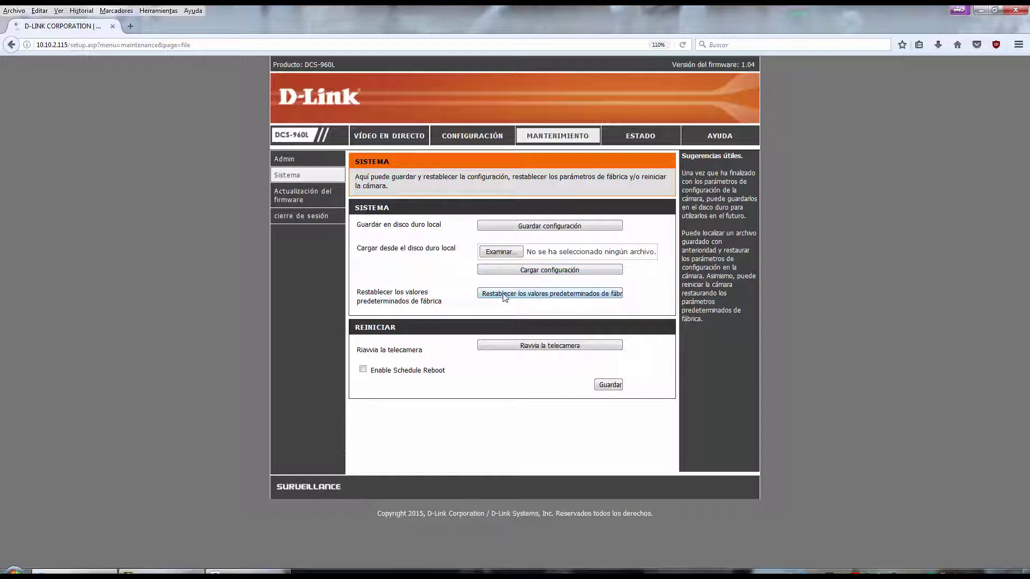
pyautogui.click(363, 370)
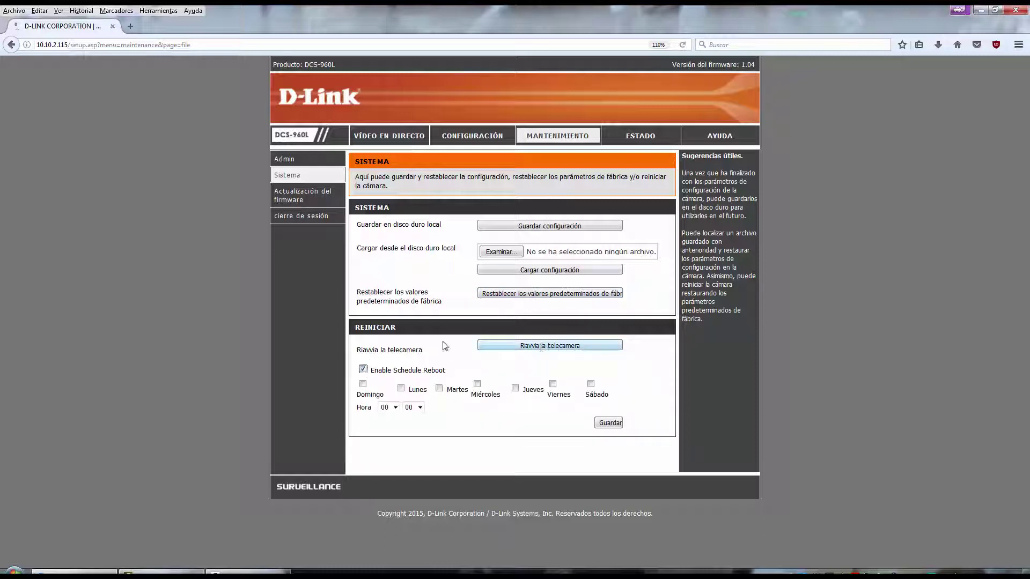
pyautogui.click(363, 370)
pyautogui.click(301, 199)
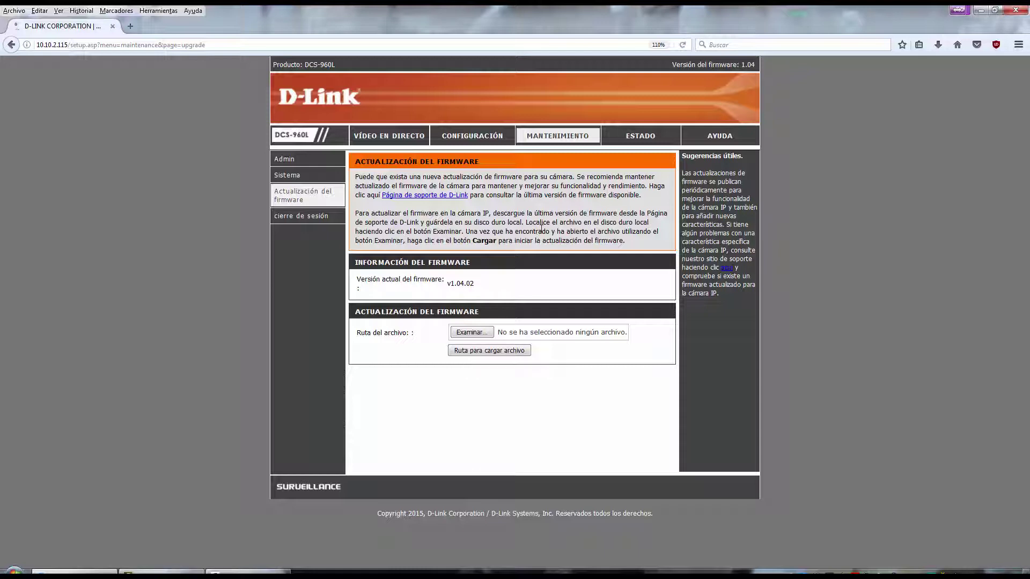
# Open the camera's status page and examine the device information and wireless configuration details.
pyautogui.click(641, 138)
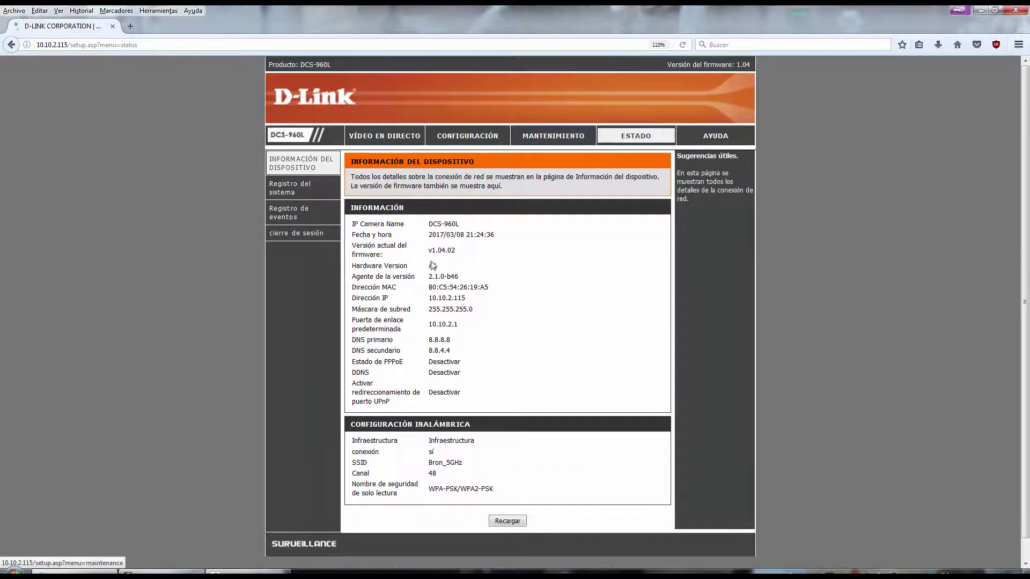
pyautogui.scroll(-1, 432, 265)
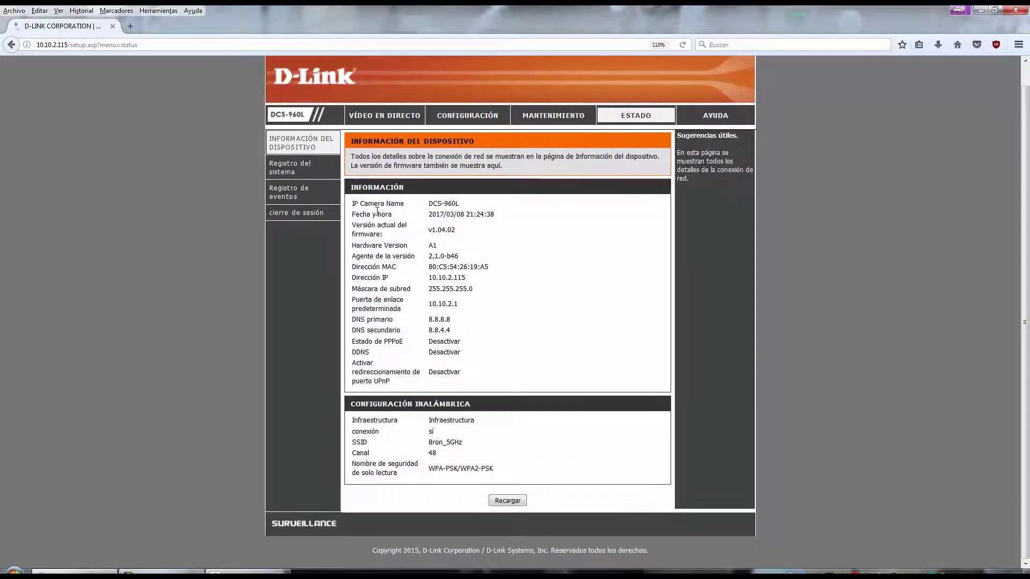
pyautogui.moveTo(352, 203); pyautogui.dragTo(496, 373)
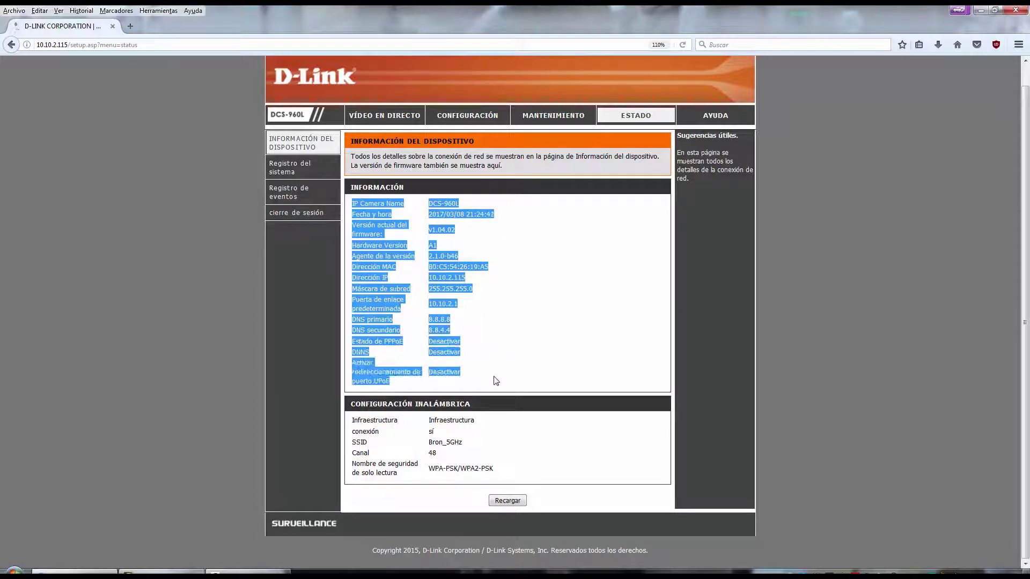
pyautogui.click(480, 387)
pyautogui.moveTo(366, 417); pyautogui.dragTo(501, 472)
pyautogui.click(514, 470)
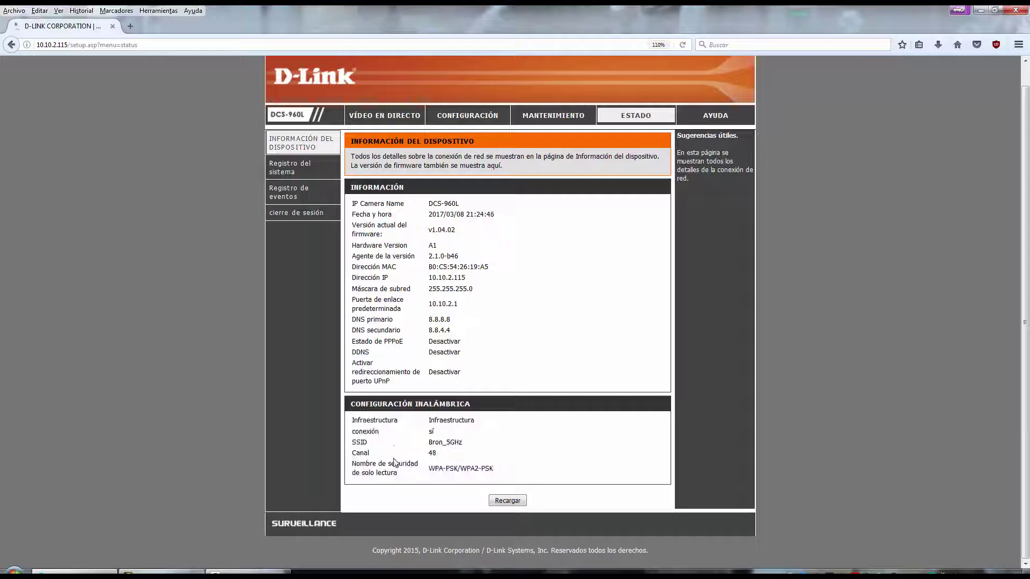
# Open the system log, examine its current entries and refresh the log.
pyautogui.click(300, 172)
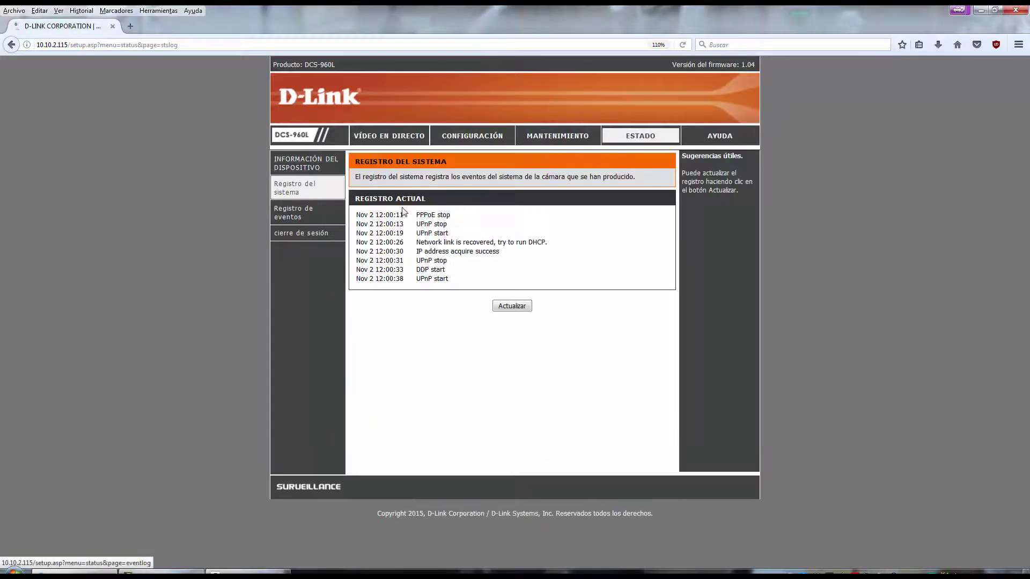
pyautogui.moveTo(404, 212); pyautogui.dragTo(507, 280)
pyautogui.click(507, 281)
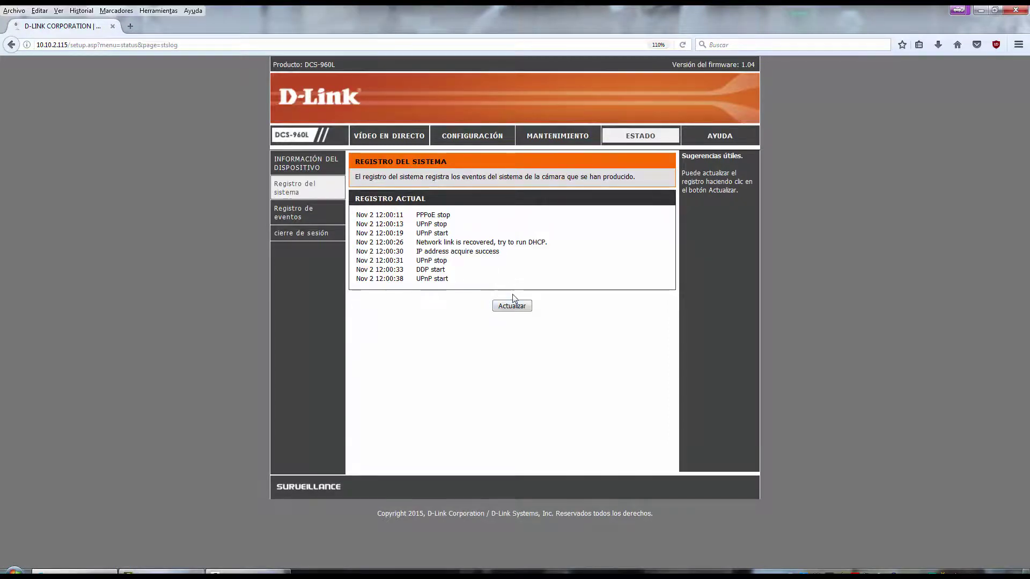
pyautogui.click(513, 306)
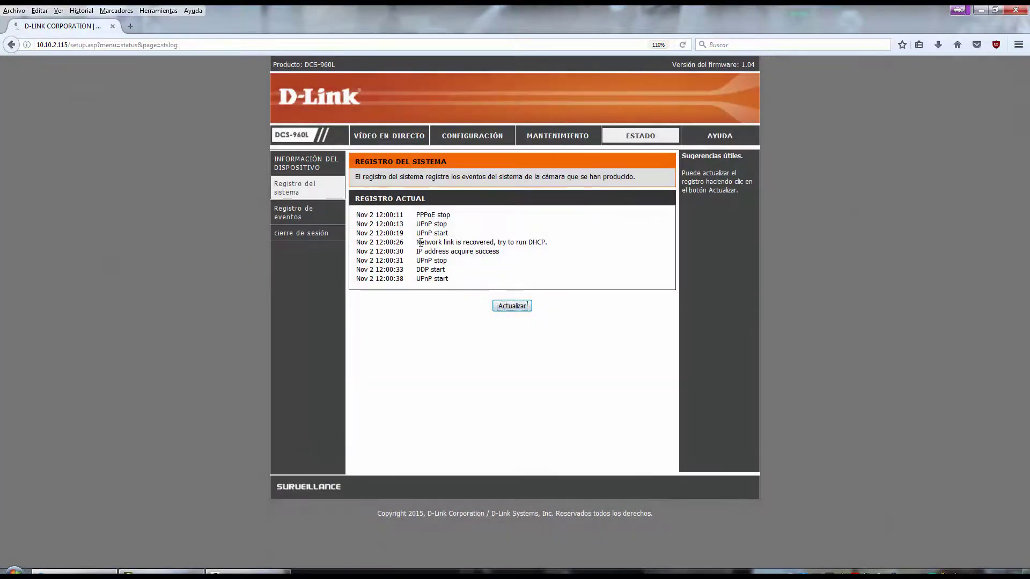
# Open the event log and examine the entries recorded by the camera.
pyautogui.click(295, 215)
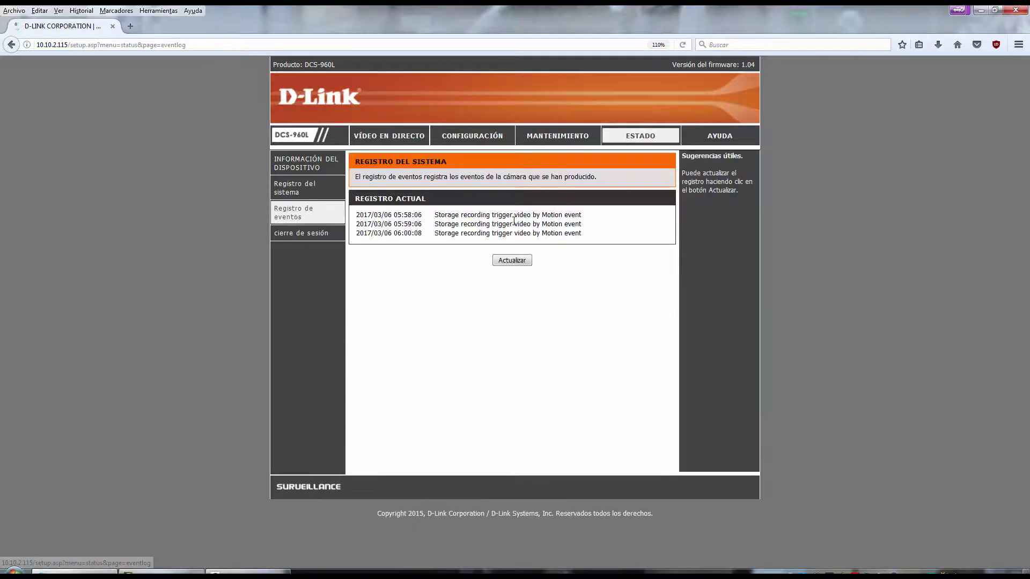
pyautogui.moveTo(605, 237); pyautogui.dragTo(364, 215)
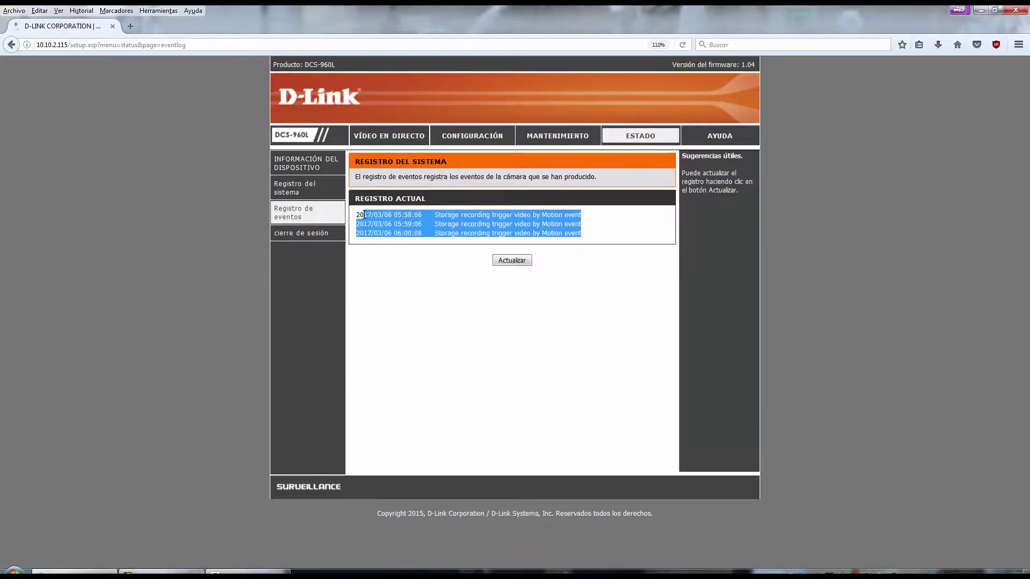
pyautogui.click(403, 211)
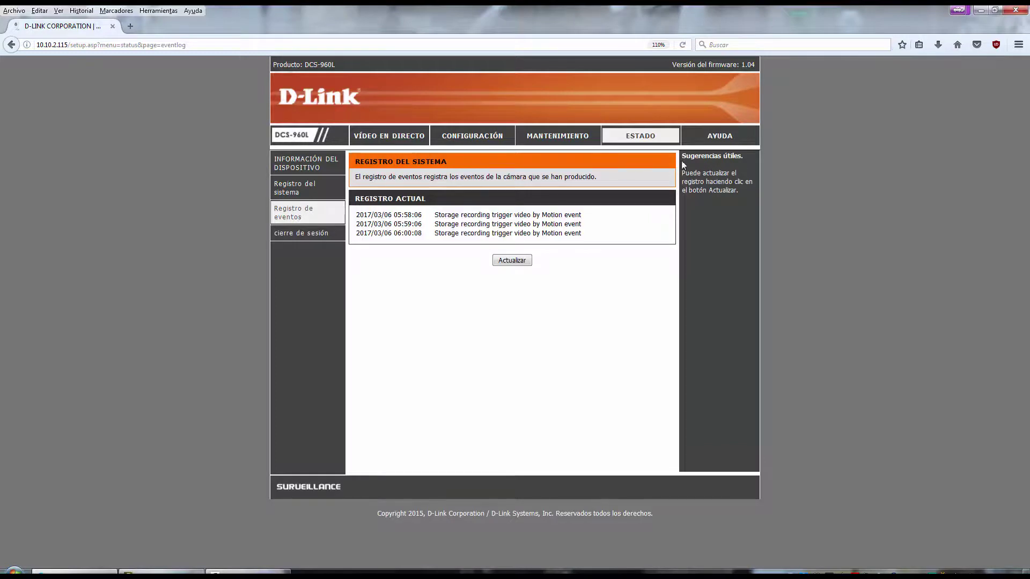
# Open the support menu's DNS dinámico help topic and browse through the explanations of the configuration settings.
pyautogui.click(715, 137)
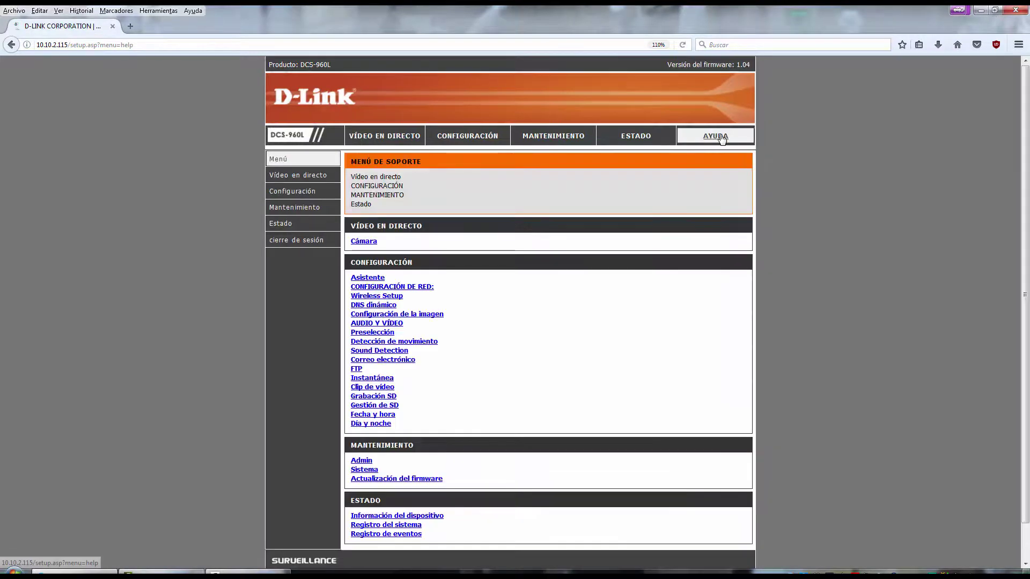
pyautogui.scroll(-1, 432, 295)
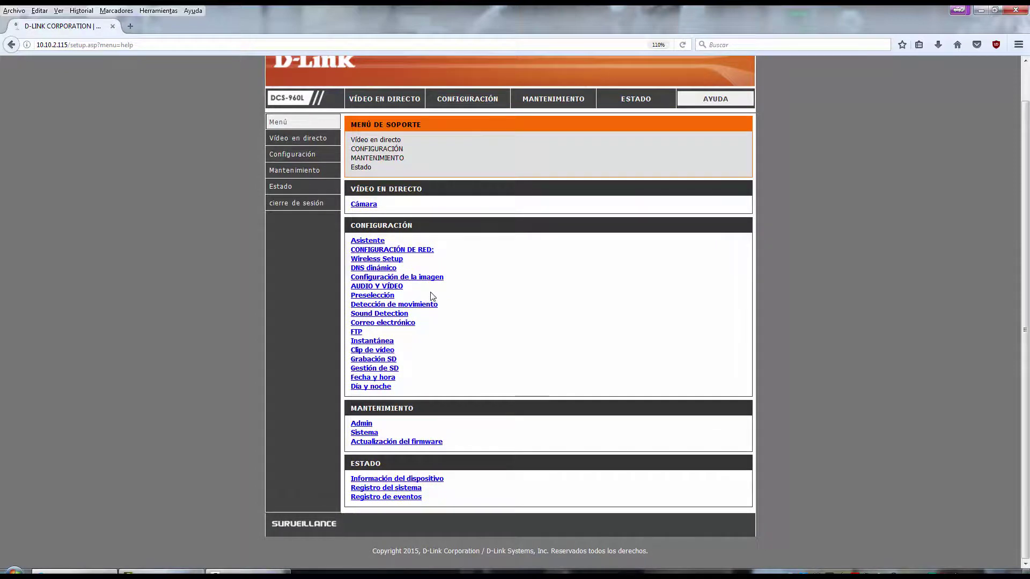
pyautogui.click(377, 271)
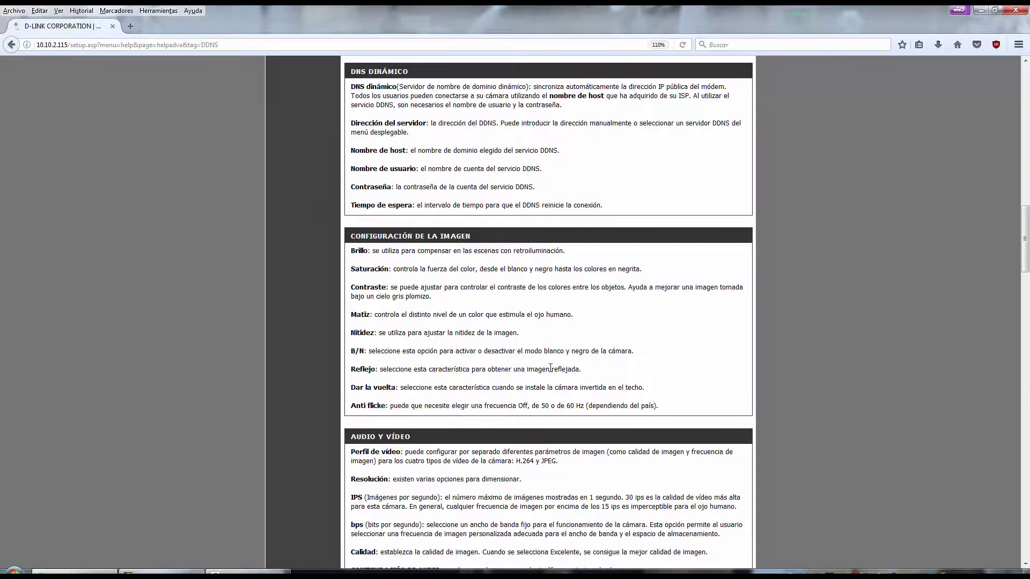
pyautogui.scroll(-20, 527, 341)
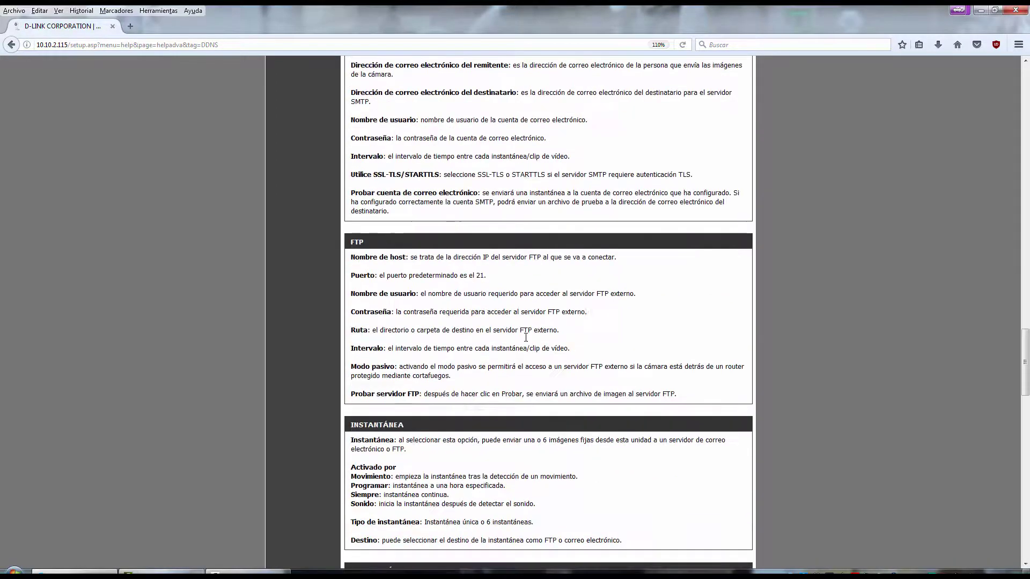
pyautogui.scroll(-20, 527, 341)
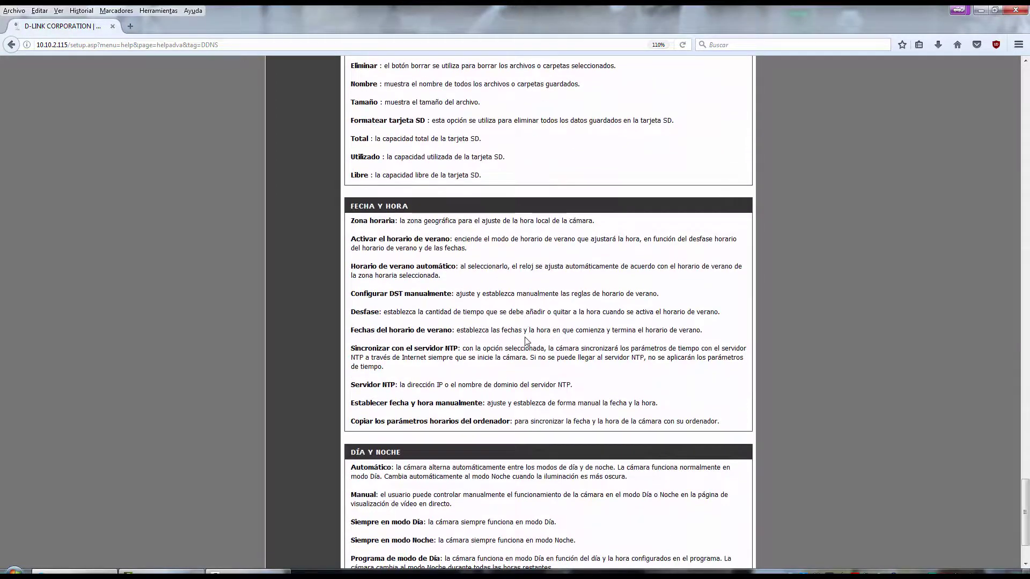
pyautogui.scroll(20, 527, 341)
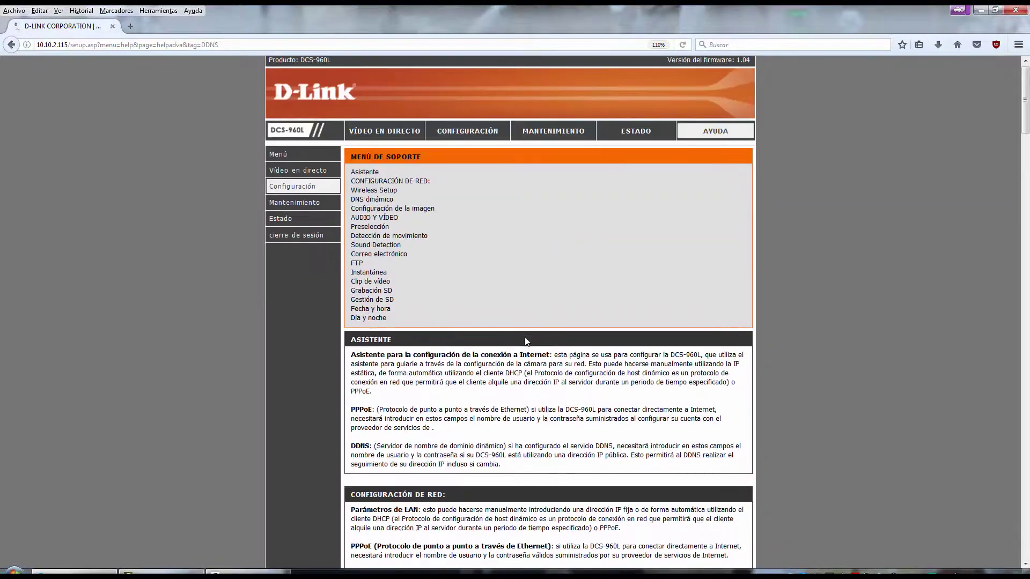
pyautogui.scroll(-20, 526, 336)
pyautogui.scroll(20, 526, 337)
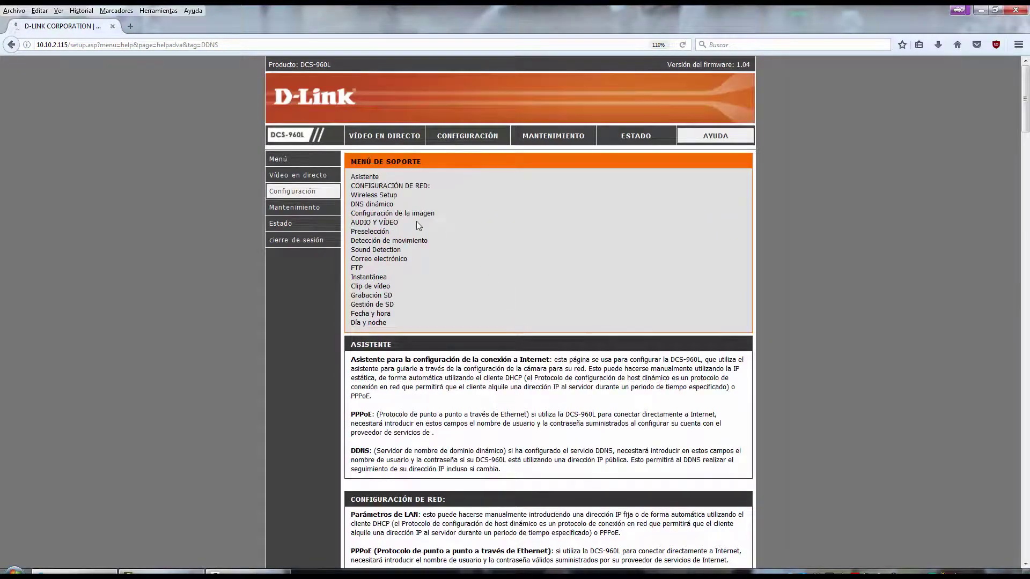
# View the help pages for Mantenimiento and Vídeo en directo, and return to the camera's live video image.
pyautogui.click(310, 214)
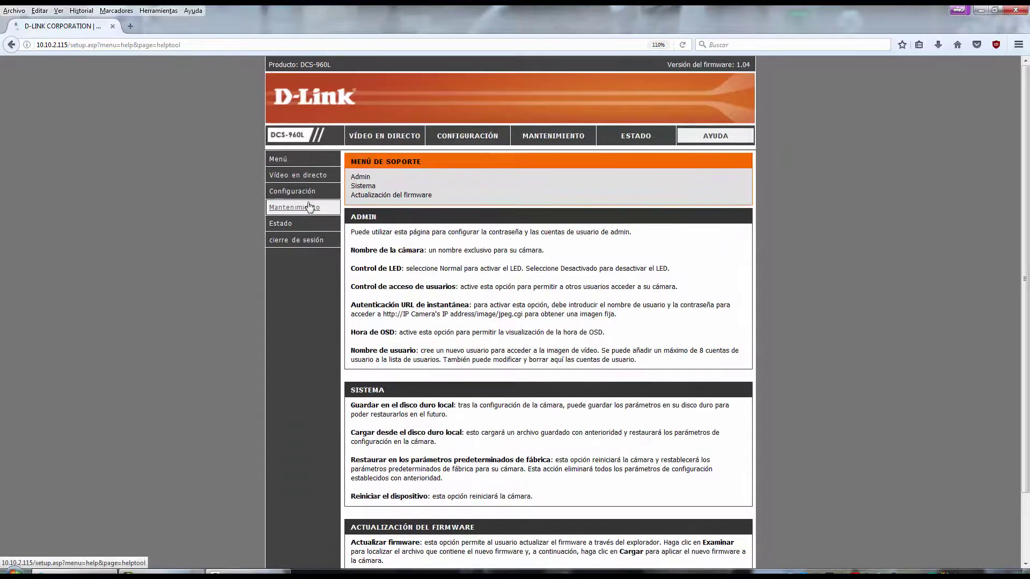
pyautogui.click(307, 179)
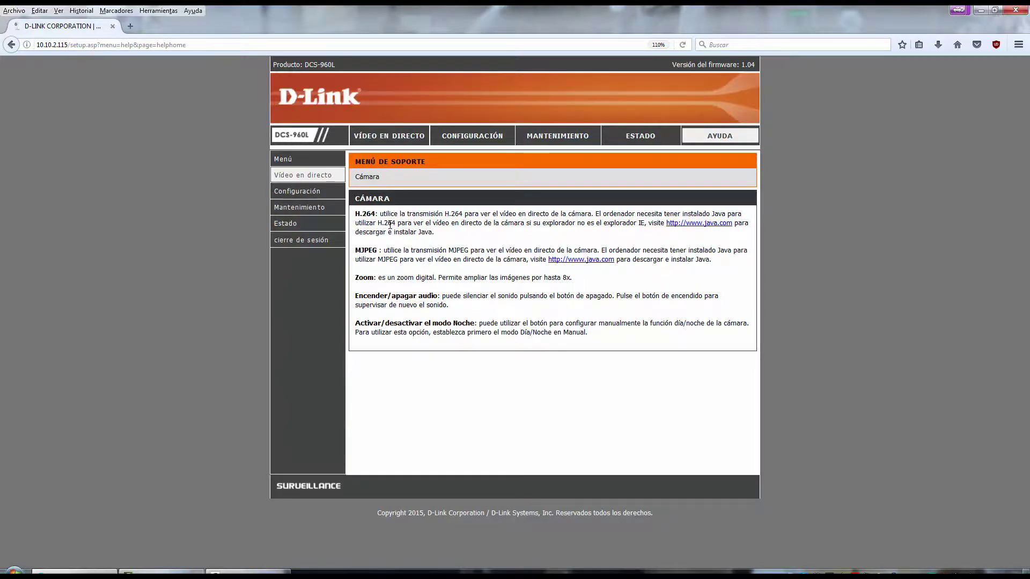
pyautogui.click(399, 137)
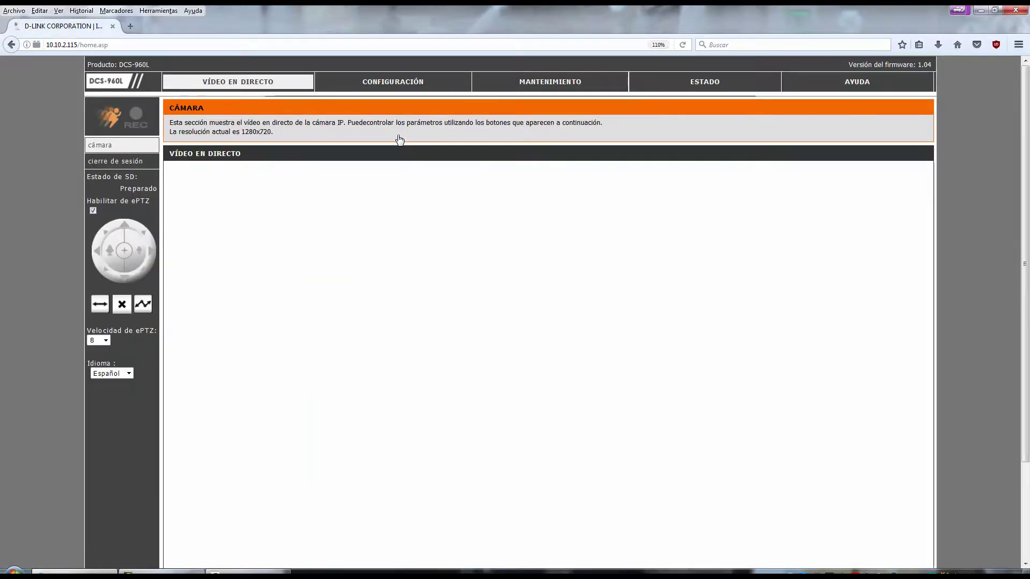
pyautogui.scroll(-3, 1025, 238)
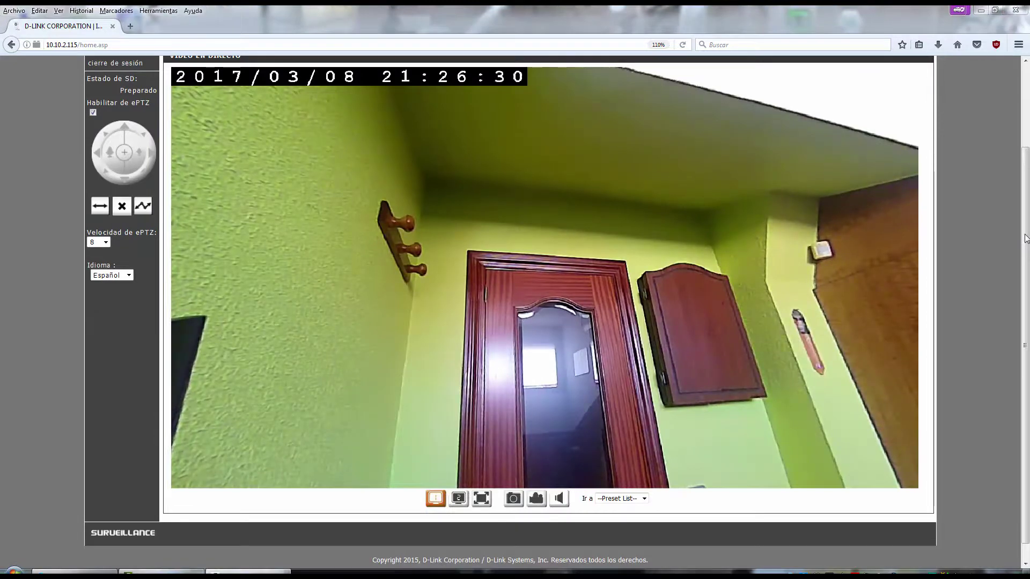